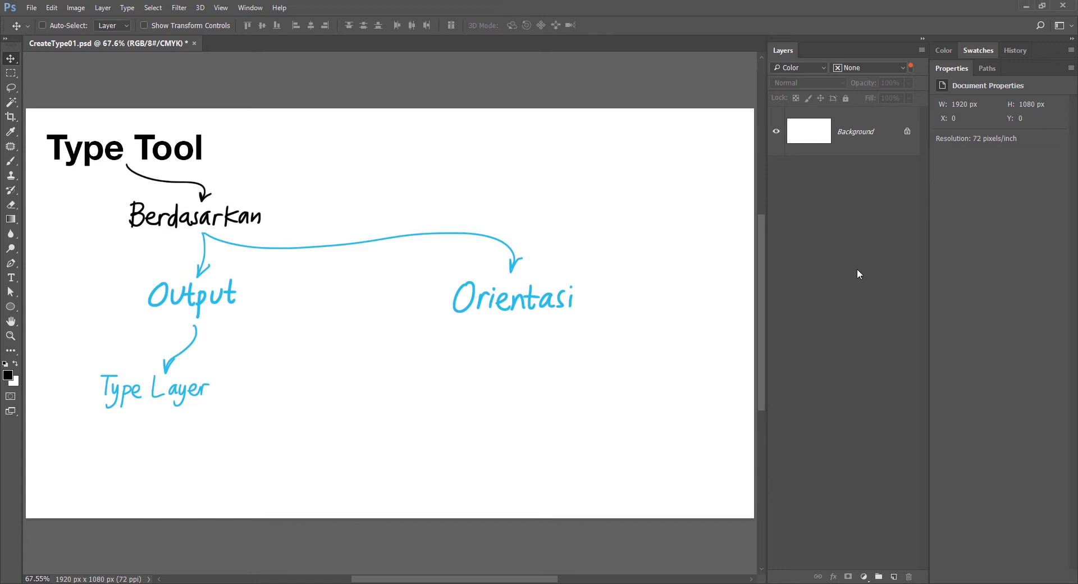
# Add a horizontal type layer reading "sesuatu" beside the "Type Layer" label, and delete that layer.
pyautogui.press('t')
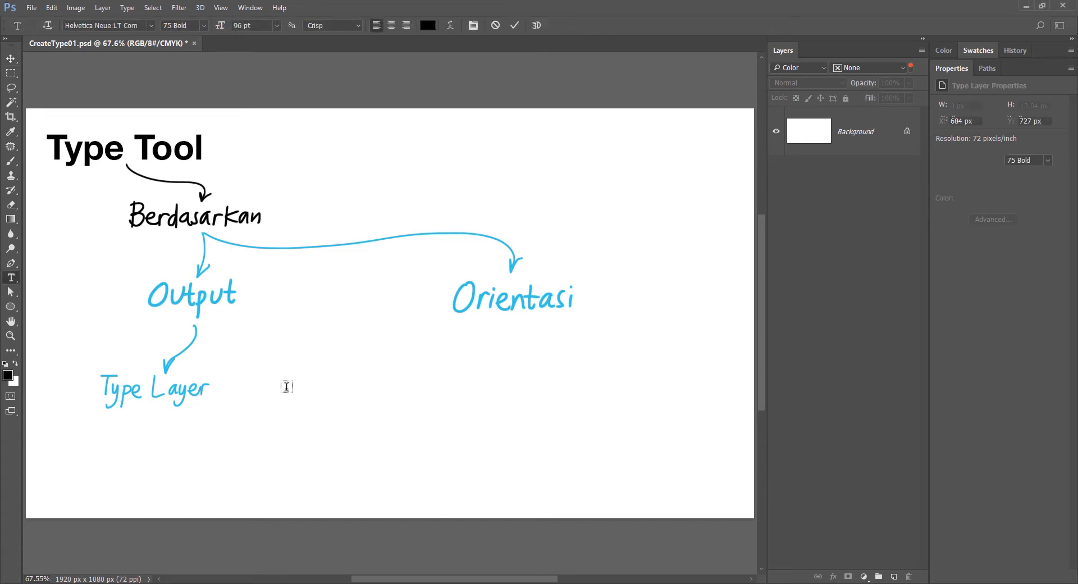
pyautogui.click(286, 386)
pyautogui.write('sesuatu')
pyautogui.hotkey('ctrl', 'Return')
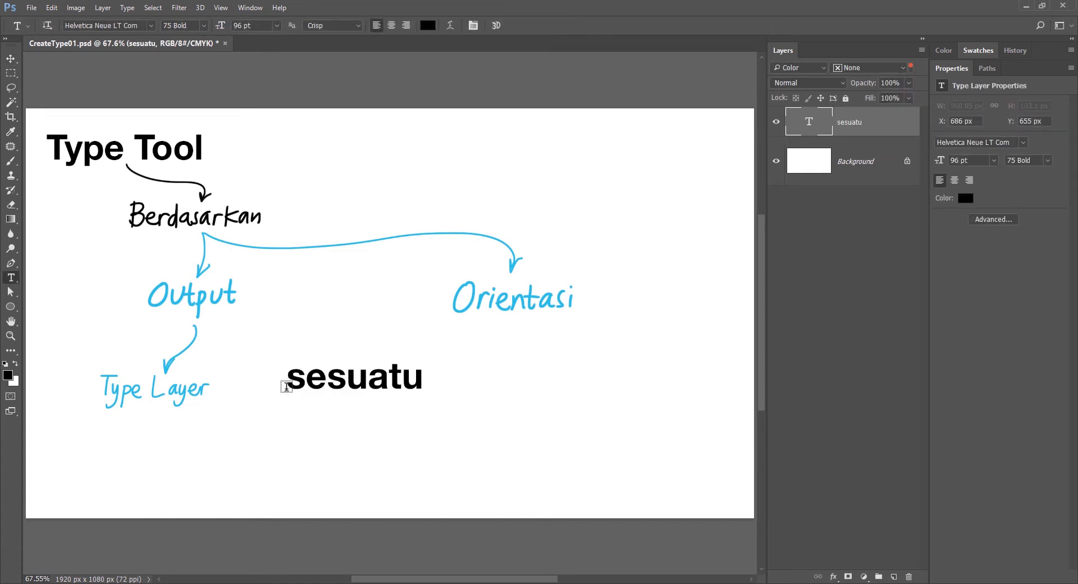
pyautogui.press('v')
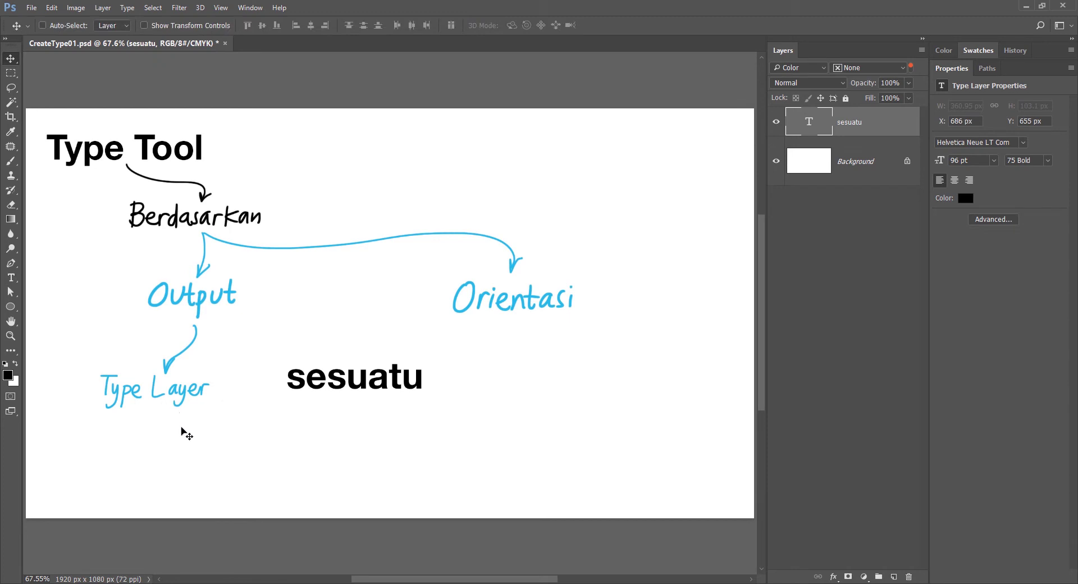
pyautogui.press('Delete')
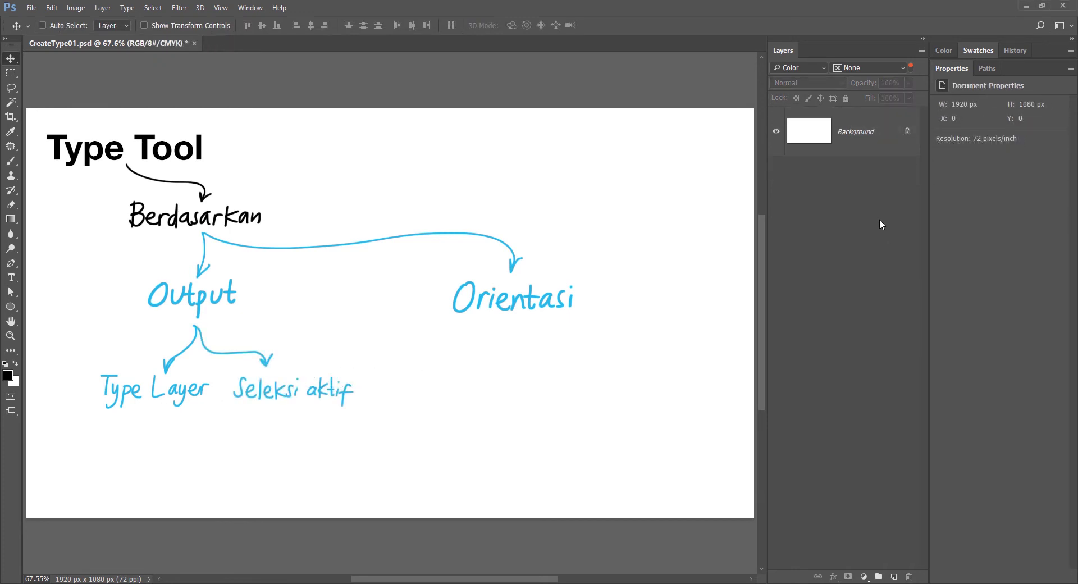
# Create a text-shaped selection reading "sesuatu" beside the "Seleksi aktif" label with the Horizontal Type Mask Tool.
pyautogui.hotkey('shift', 't')
pyautogui.click(403, 387)
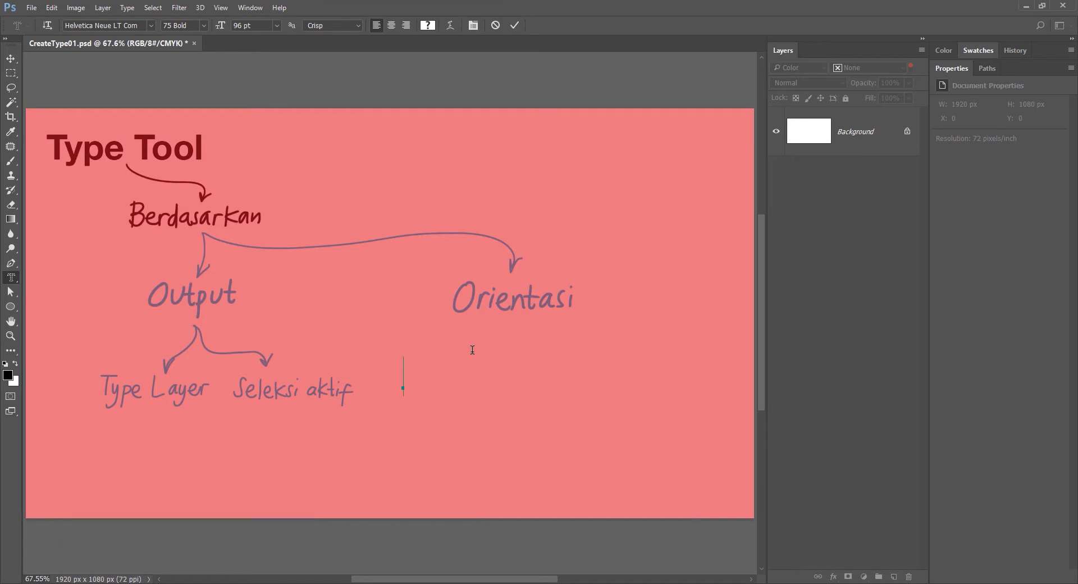
pyautogui.write('sesuatu')
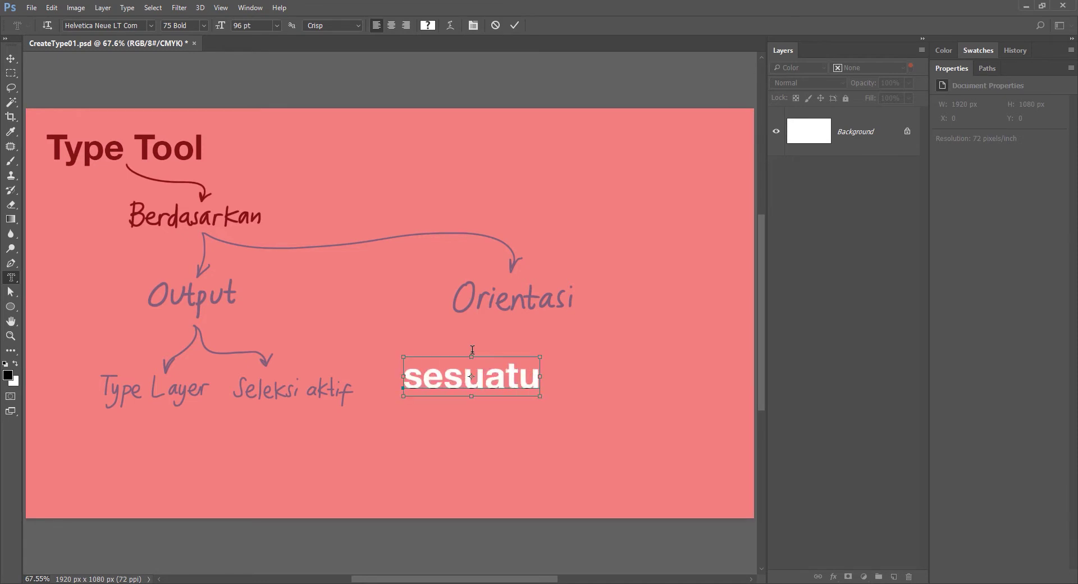
pyautogui.hotkey('ctrl', 'Return')
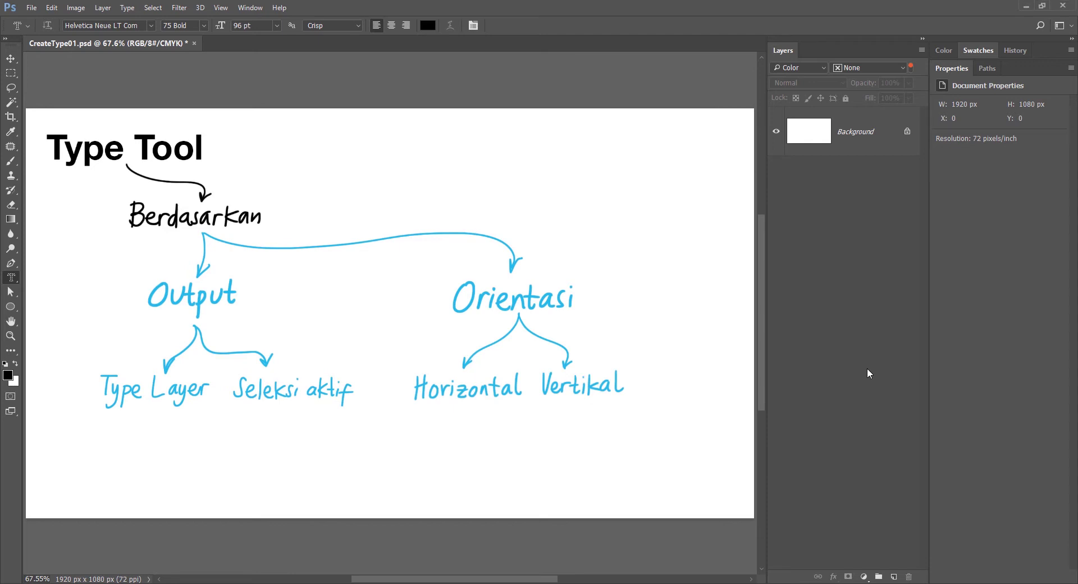
# Add the horizontal text "horizontal" below the "Horizontal" label.
pyautogui.click(422, 444)
pyautogui.write('horizontal')
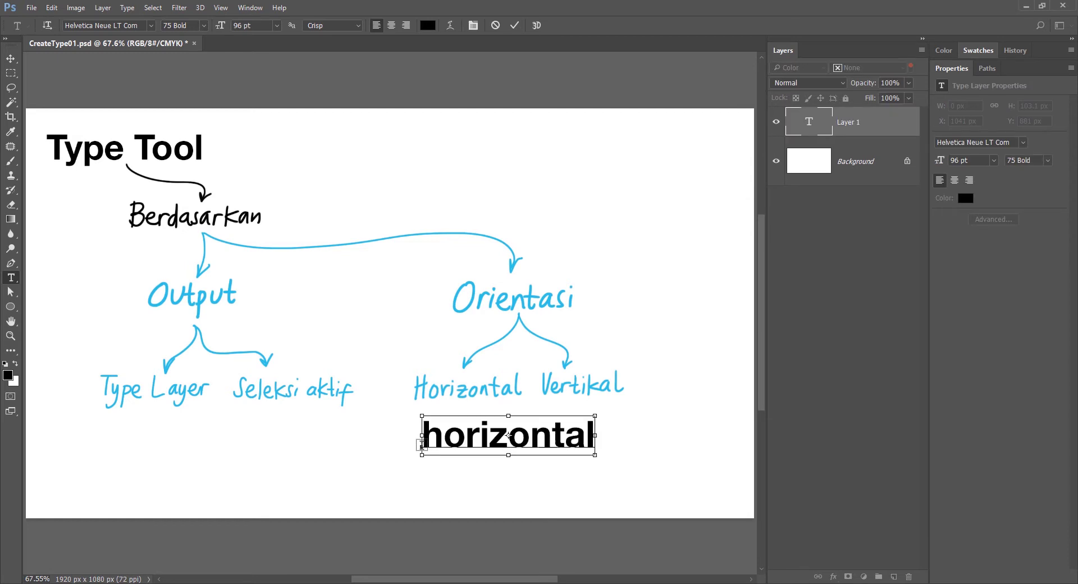
pyautogui.hotkey('ctrl', 'Return')
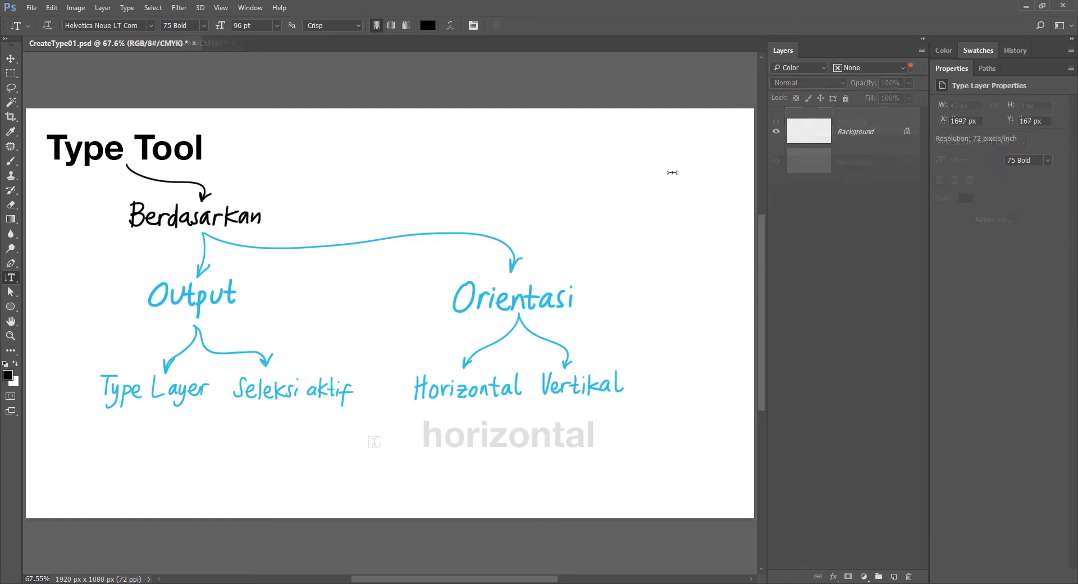
# Add the text "vertikal" in vertical orientation beside the diagram with the Vertical Type Tool.
pyautogui.write('vert')
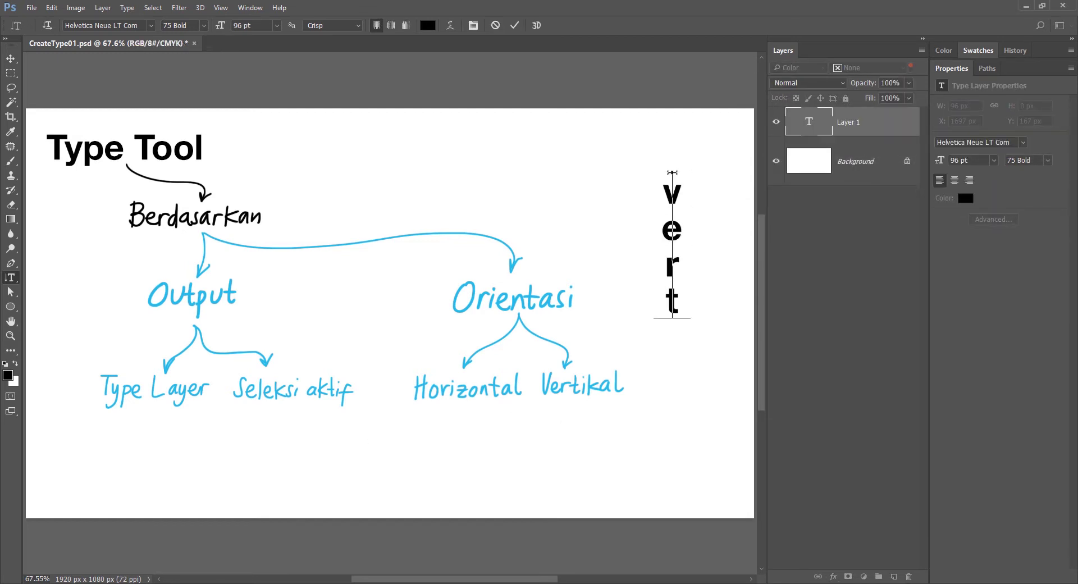
pyautogui.write('ikal')
pyautogui.hotkey('ctrl', 'Return')
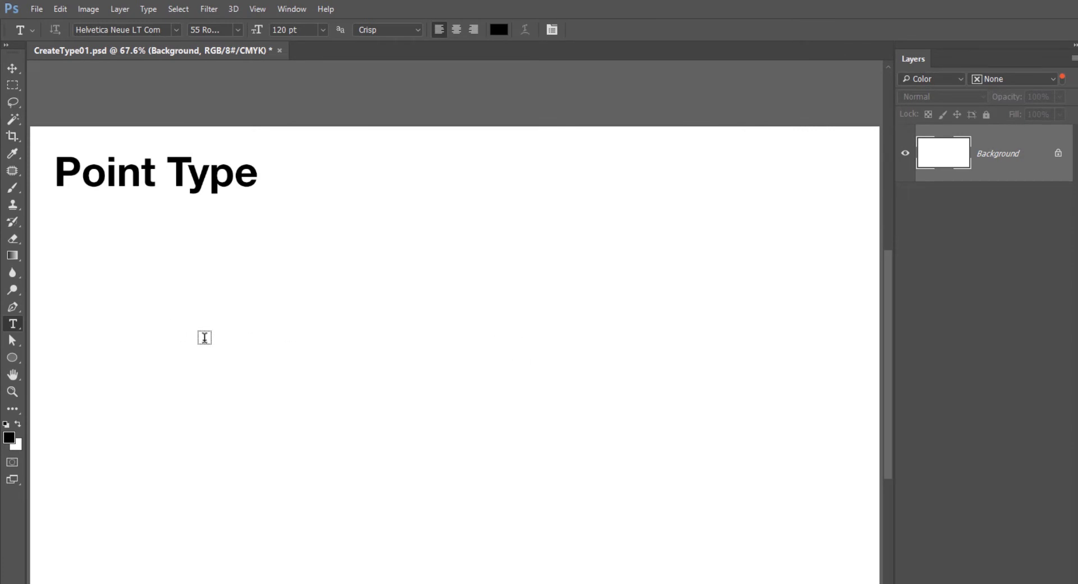
# Create horizontal point type below the "Point Type" heading, repeating "point type" on one line past the canvas edge, and commit it.
pyautogui.rightClick(12, 323)
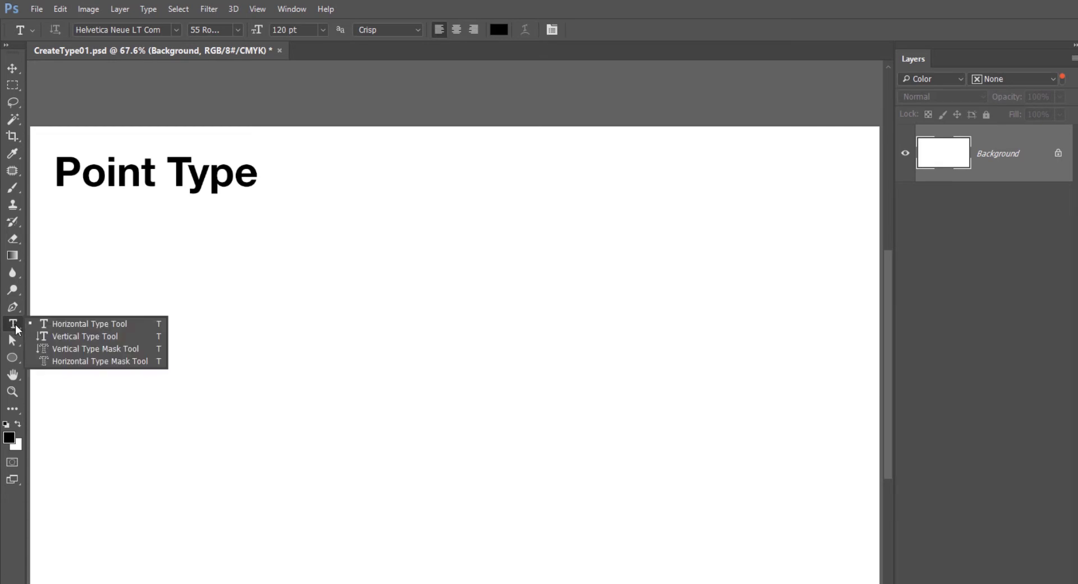
pyautogui.click(115, 328)
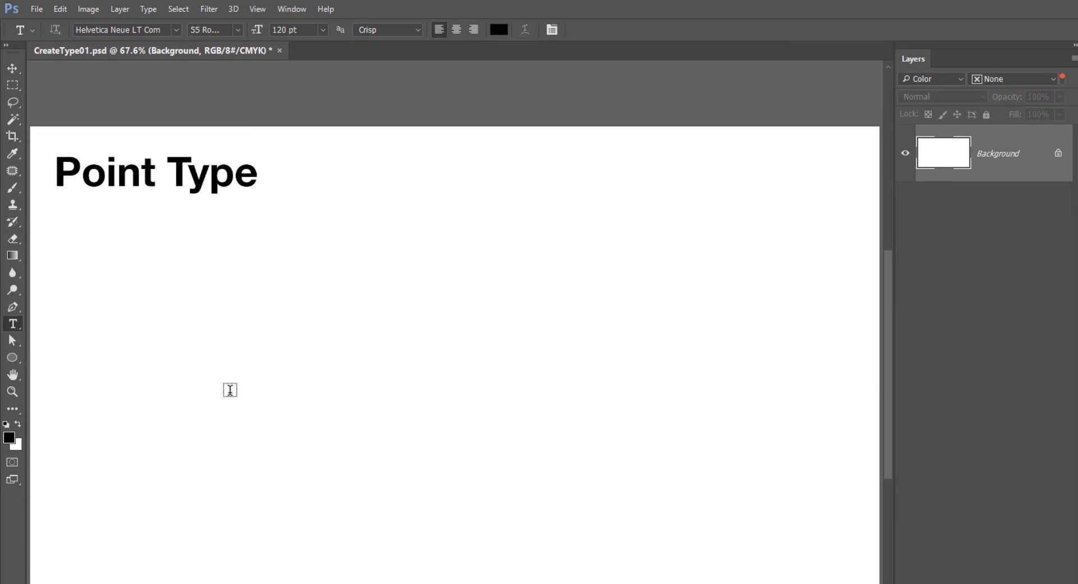
pyautogui.click(184, 364)
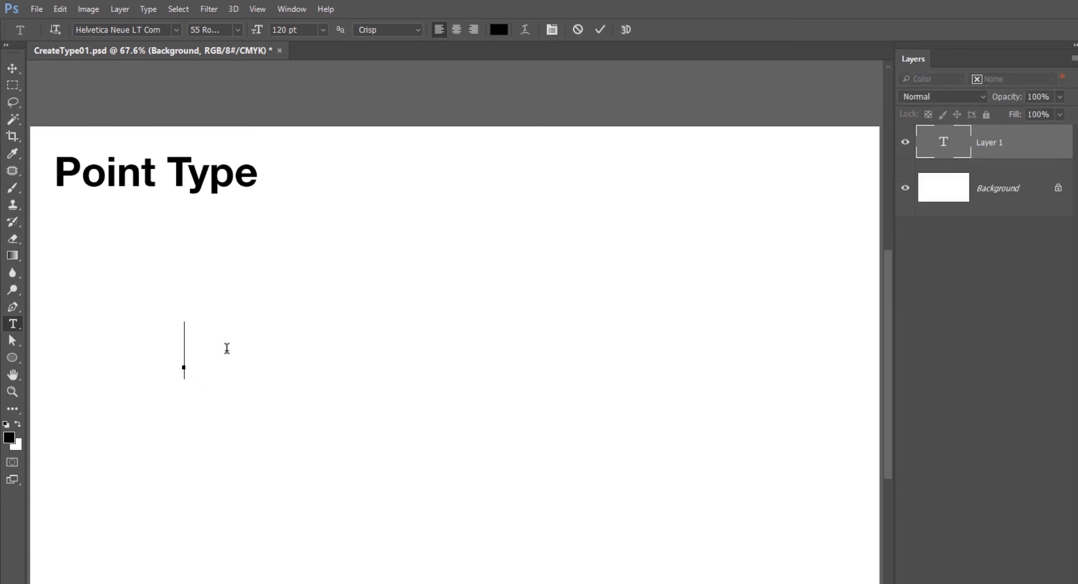
pyautogui.write('point type')
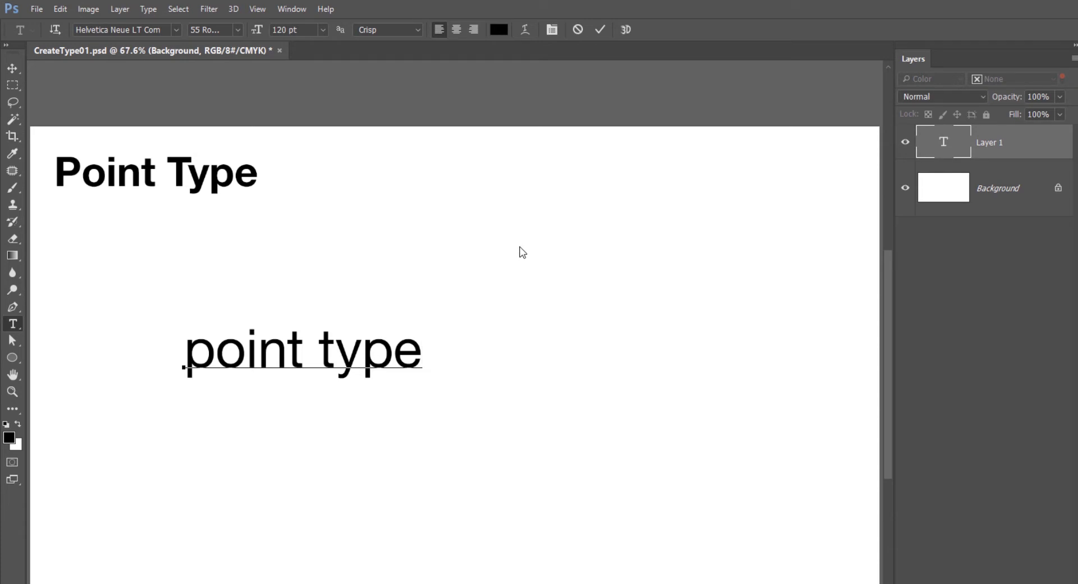
pyautogui.write('point type point type point typ')
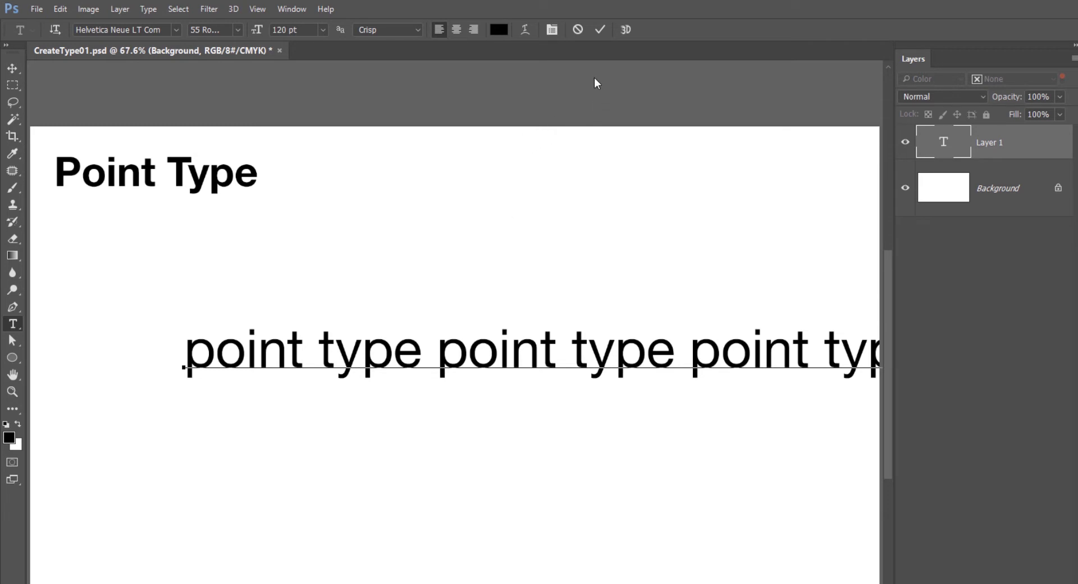
pyautogui.click(600, 31)
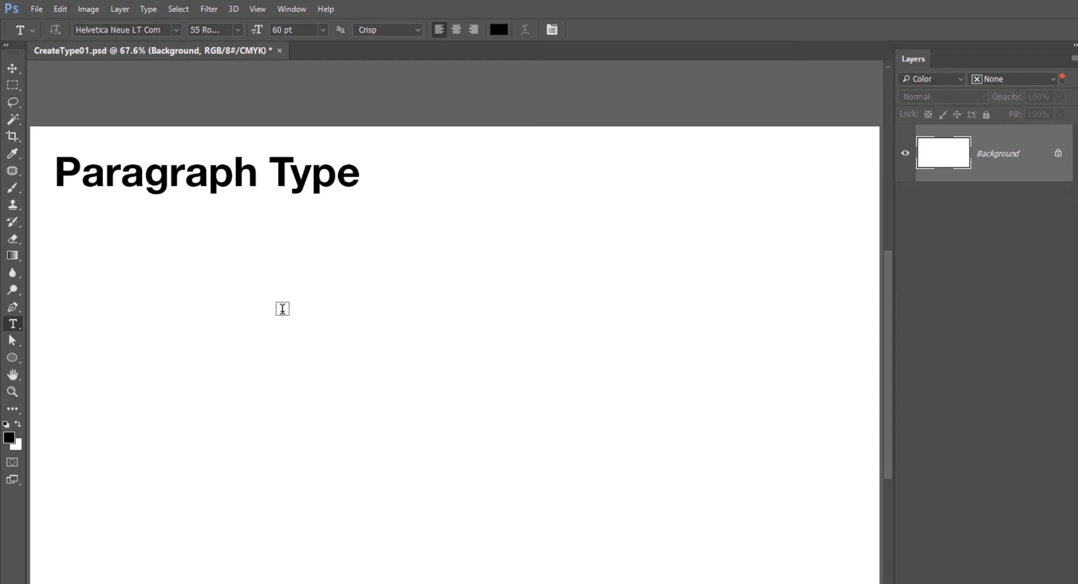
# Draw a paragraph text box below the "Paragraph Type" heading and enlarge its frame in width and height.
pyautogui.moveTo(185, 253); pyautogui.dragTo(537, 484)
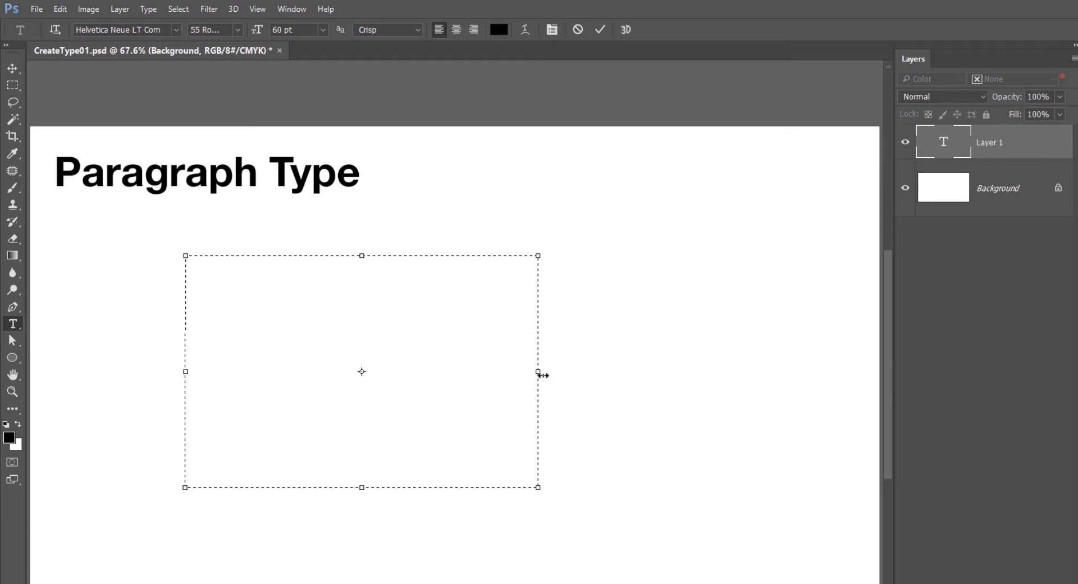
pyautogui.moveTo(530, 374); pyautogui.dragTo(578, 372)
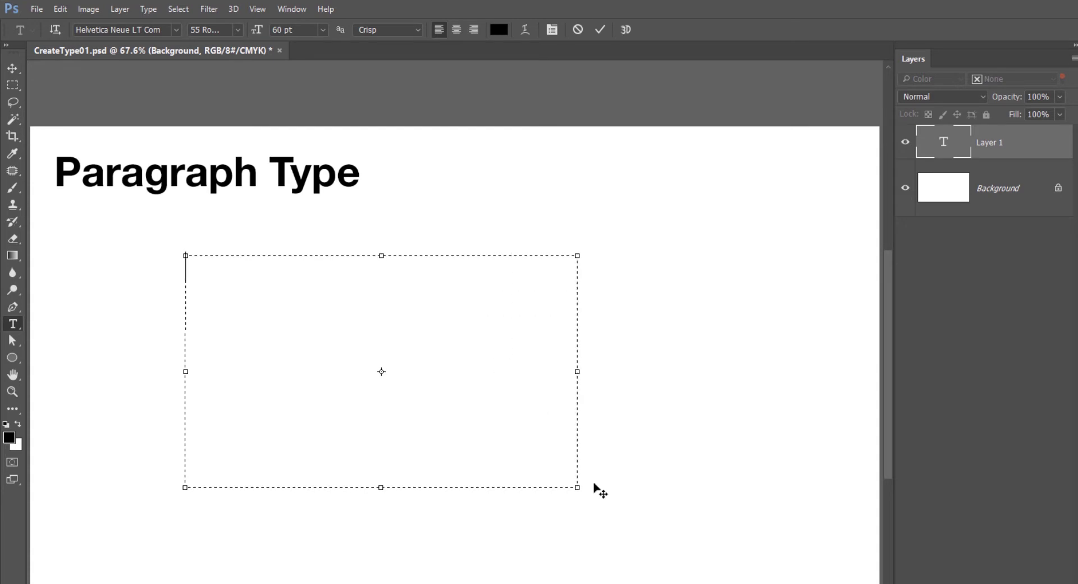
pyautogui.moveTo(579, 488); pyautogui.dragTo(562, 542)
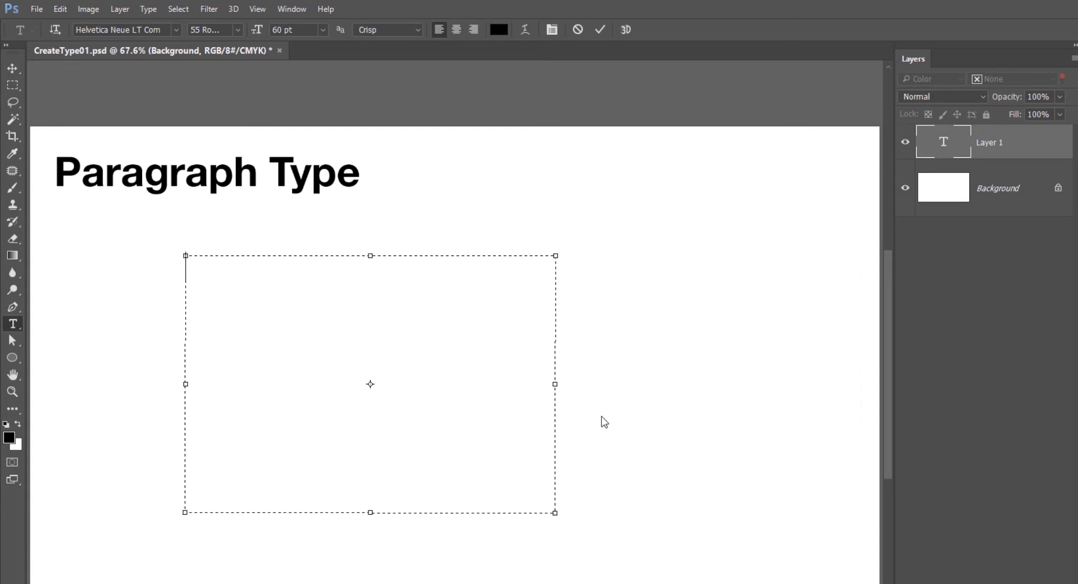
pyautogui.click(620, 374)
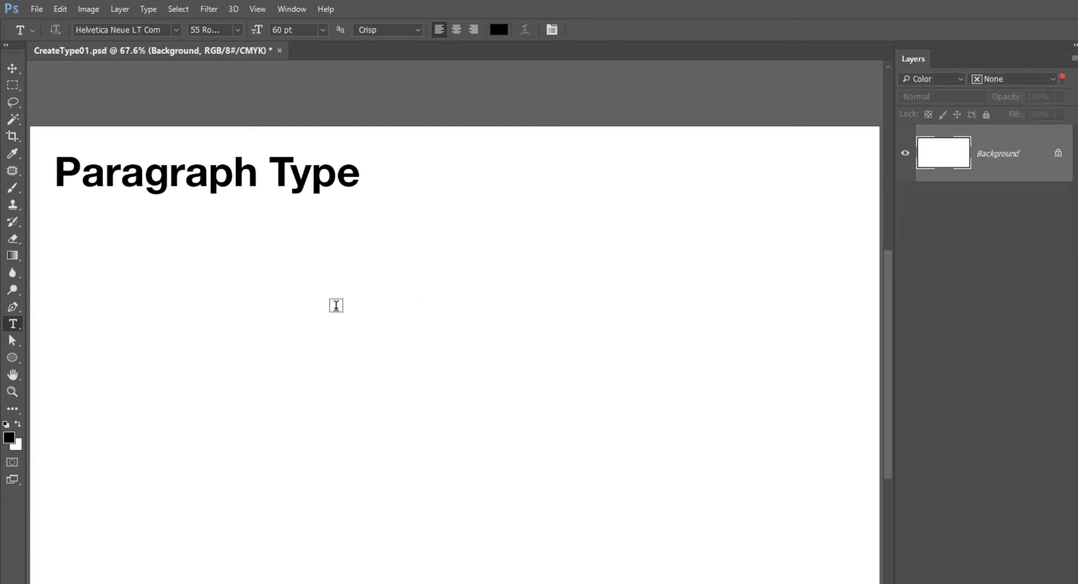
# Create a paragraph text box with an exact size of 15 cm wide and 10 cm high below the heading.
pyautogui.press('alt')
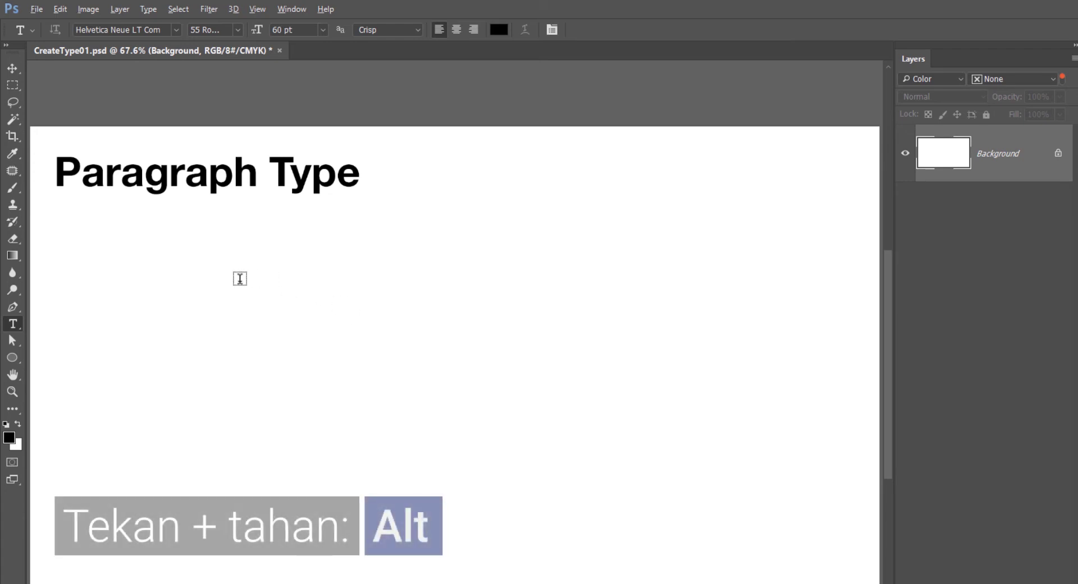
pyautogui.keyDown('alt'); pyautogui.click(207, 262); pyautogui.keyUp('alt')
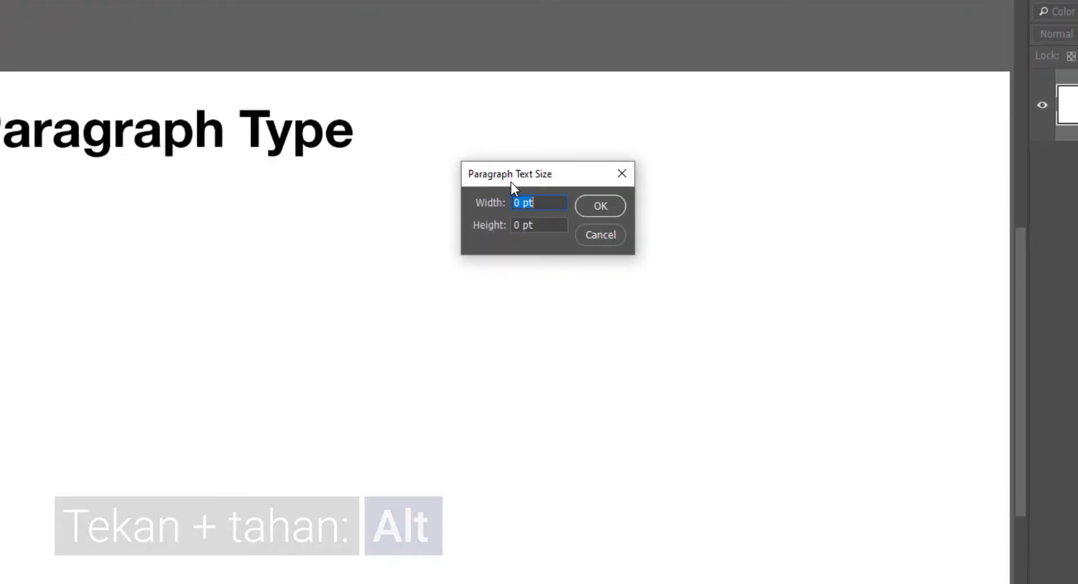
pyautogui.moveTo(511, 182); pyautogui.dragTo(512, 232)
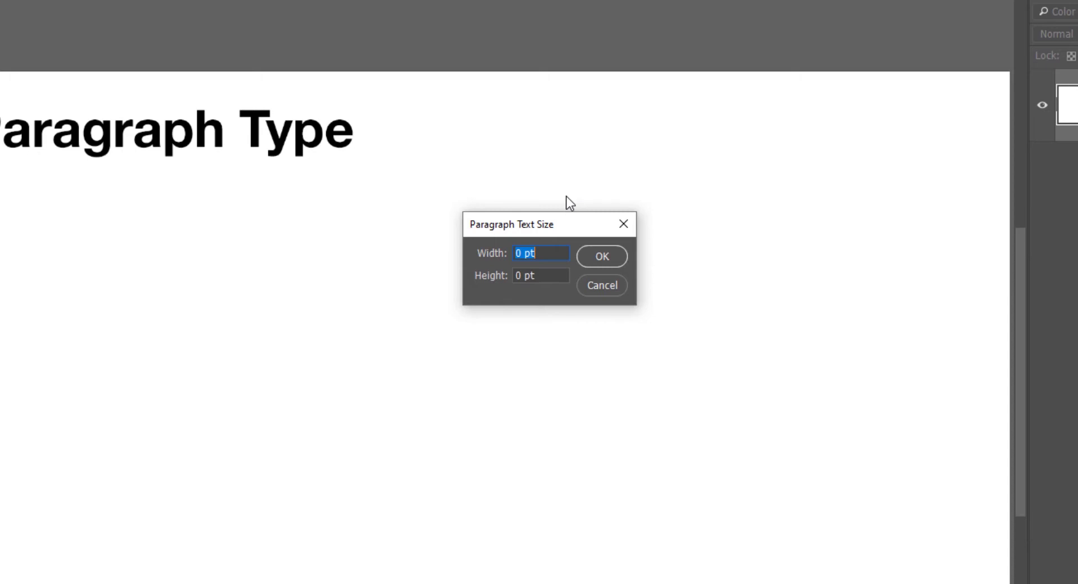
pyautogui.write('15 cm')
pyautogui.press('Tab')
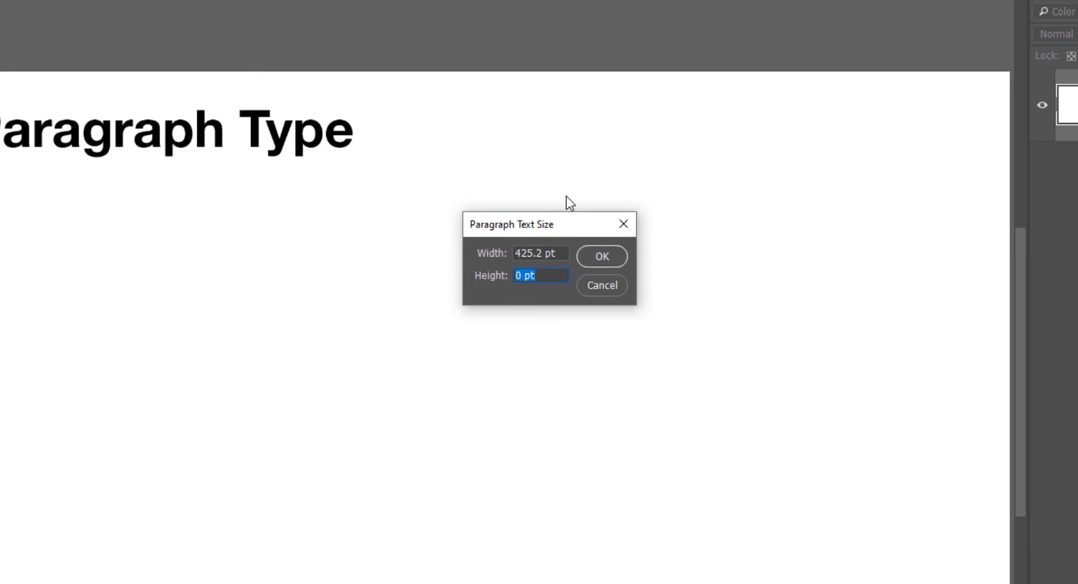
pyautogui.write('10cm')
pyautogui.click(602, 256)
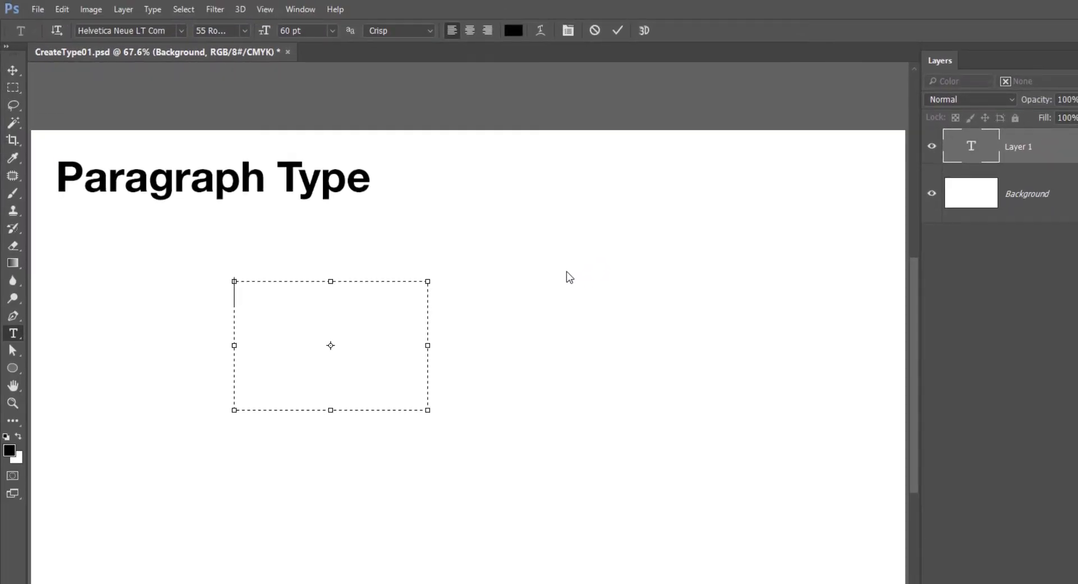
# Fill the text box with the wrapping text "paragraph type paragraph type paragraph", correcting the misspelling.
pyautogui.write('paragraph ')
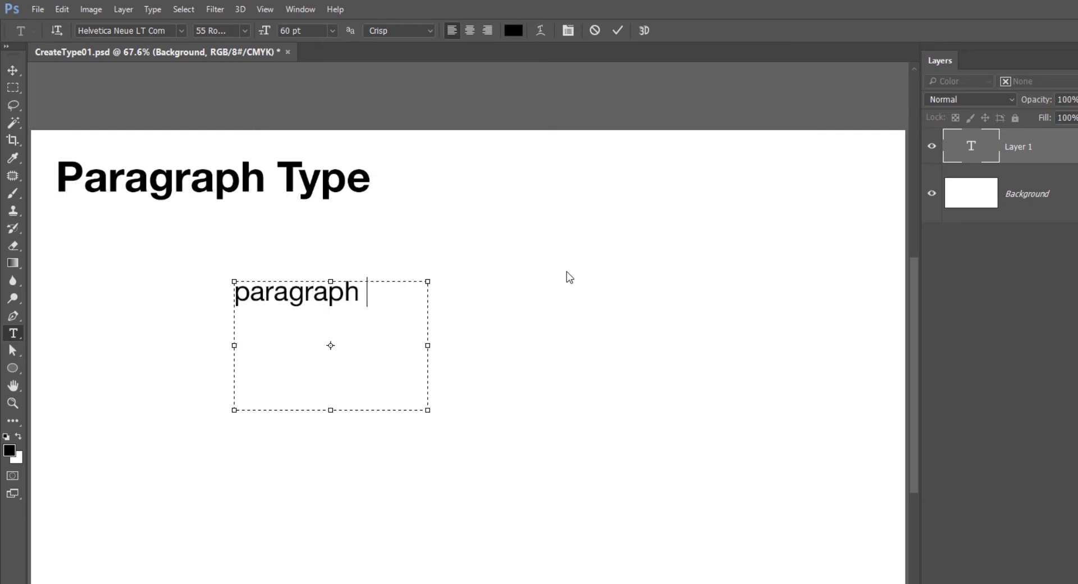
pyautogui.write('type paragraph t ')
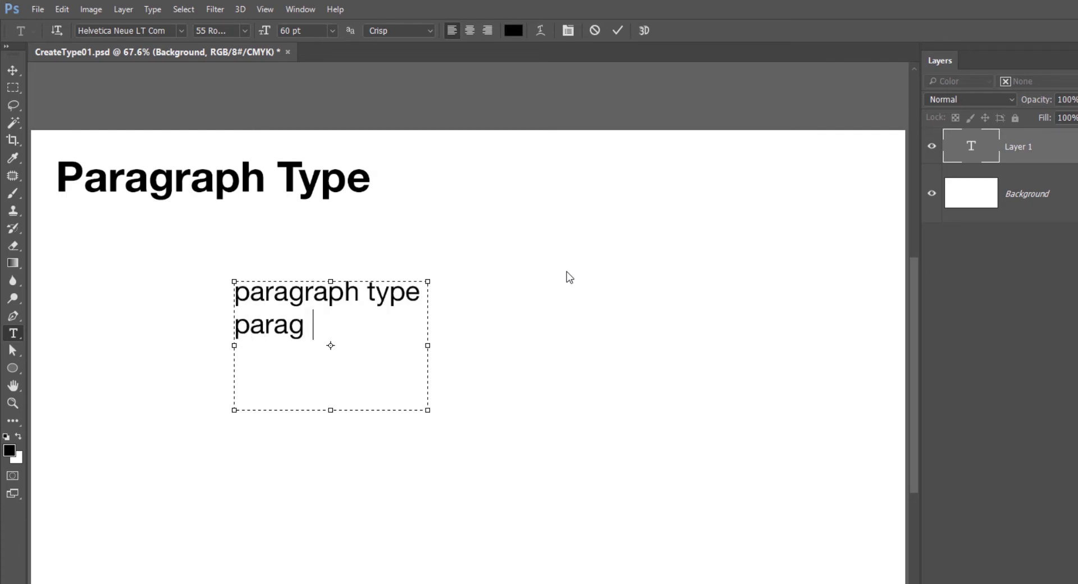
pyautogui.write('ype')
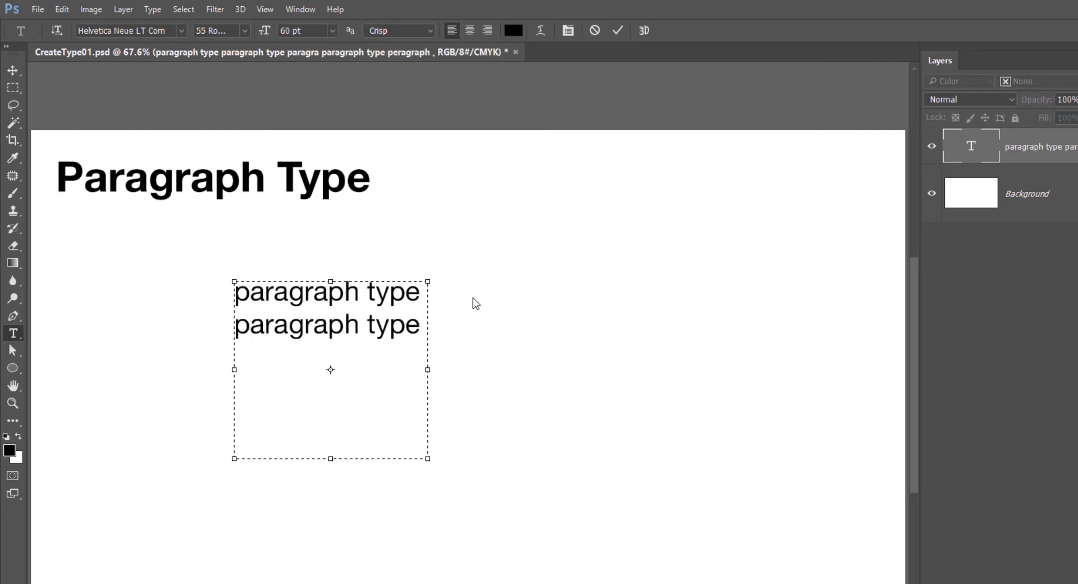
pyautogui.write('paraggr')
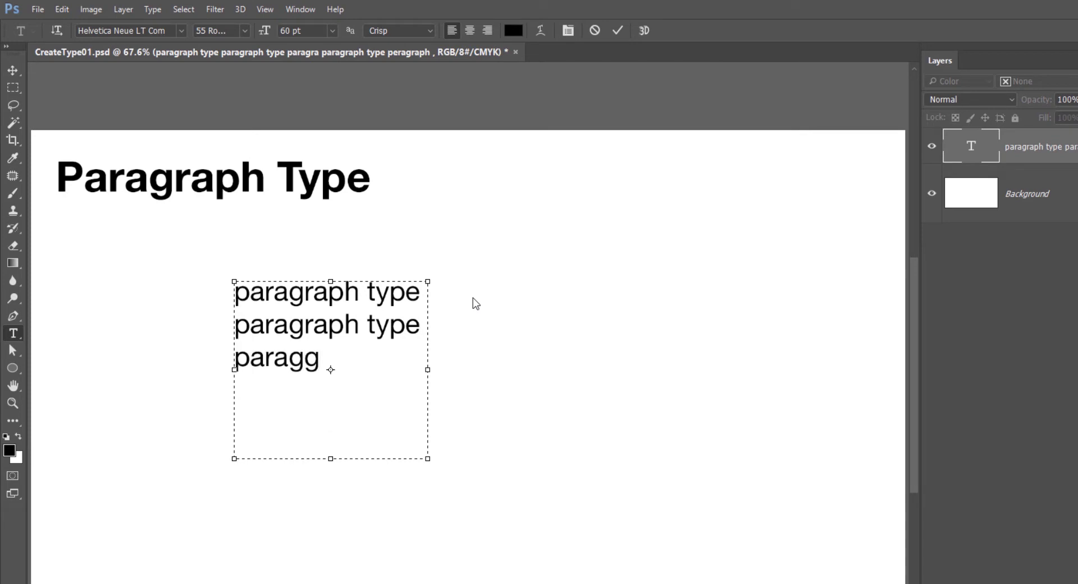
pyautogui.press('BackSpace')
pyautogui.press('BackSpace')
pyautogui.write('raph')
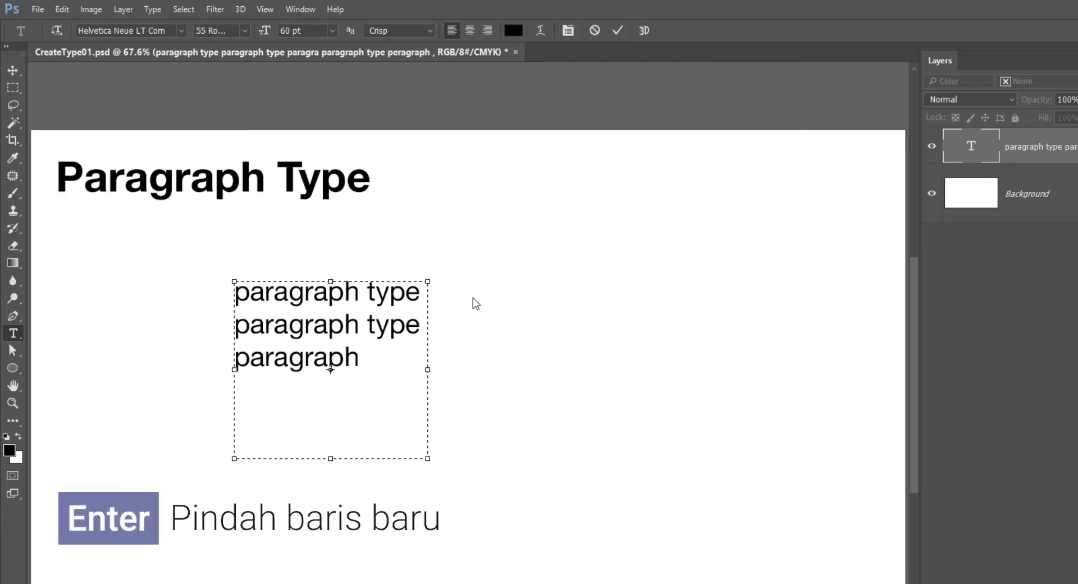
# Continue the paragraph with "type" and "paragraph type" on separate new lines, and commit the text.
pyautogui.press('Return')
pyautogui.write('type')
pyautogui.press('Return')
pyautogui.write('paragraph type')
pyautogui.click(445, 399)
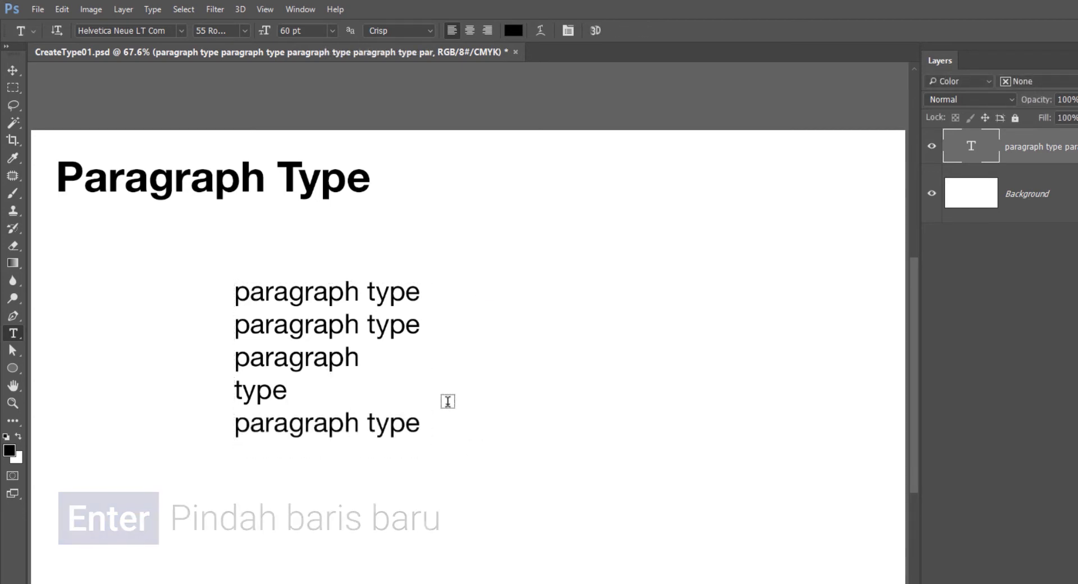
# Reopen the paragraph text for editing and stretch its text box downward.
pyautogui.click(406, 404)
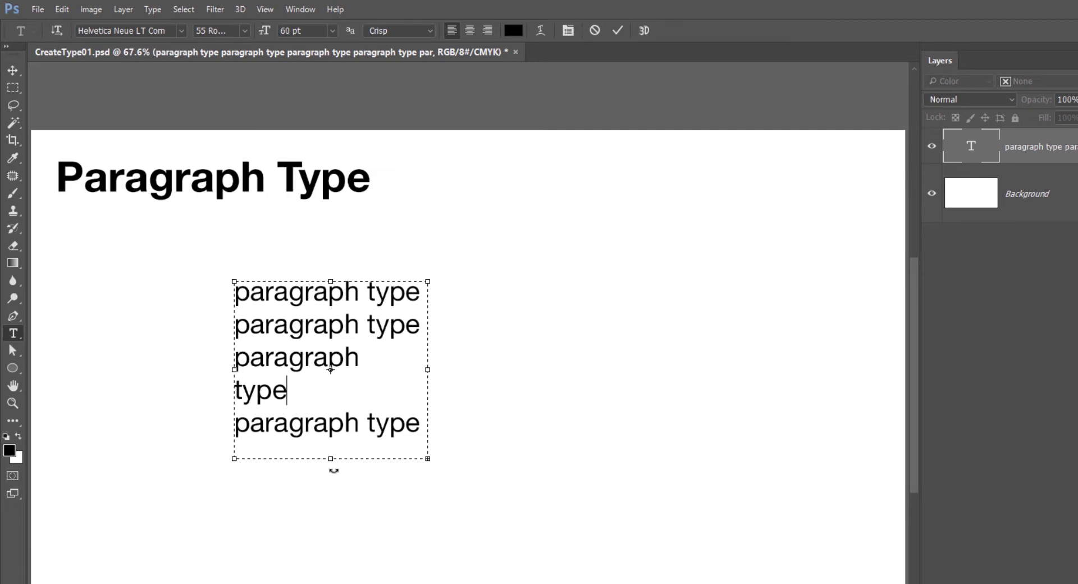
pyautogui.moveTo(330, 458); pyautogui.dragTo(322, 552)
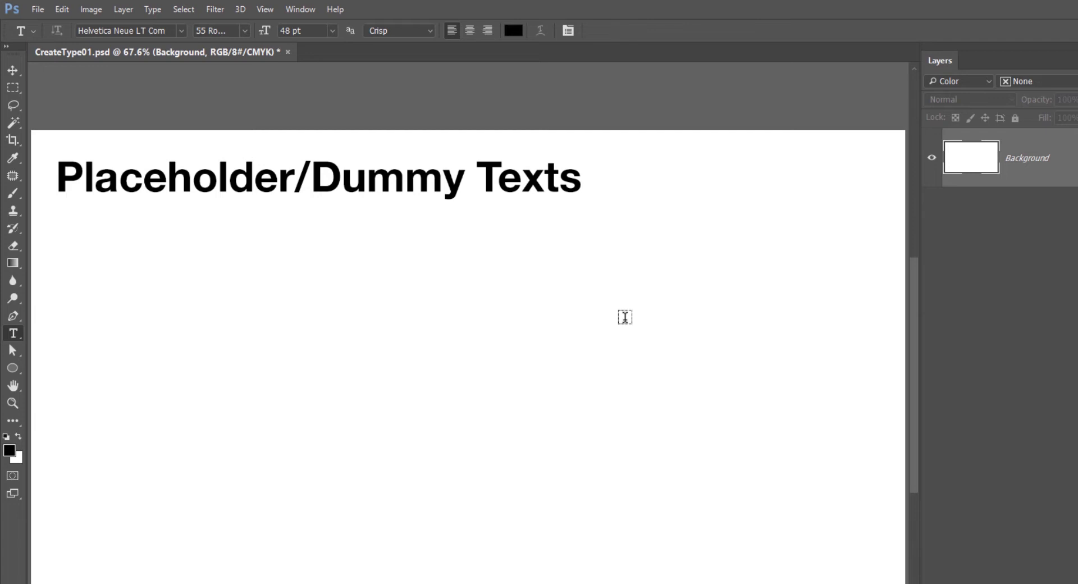
# Create a paragraph text box below the "Placeholder/Dummy Texts" heading, fill it with Lorem Ipsum placeholder text, and commit it.
pyautogui.moveTo(191, 266); pyautogui.dragTo(564, 484)
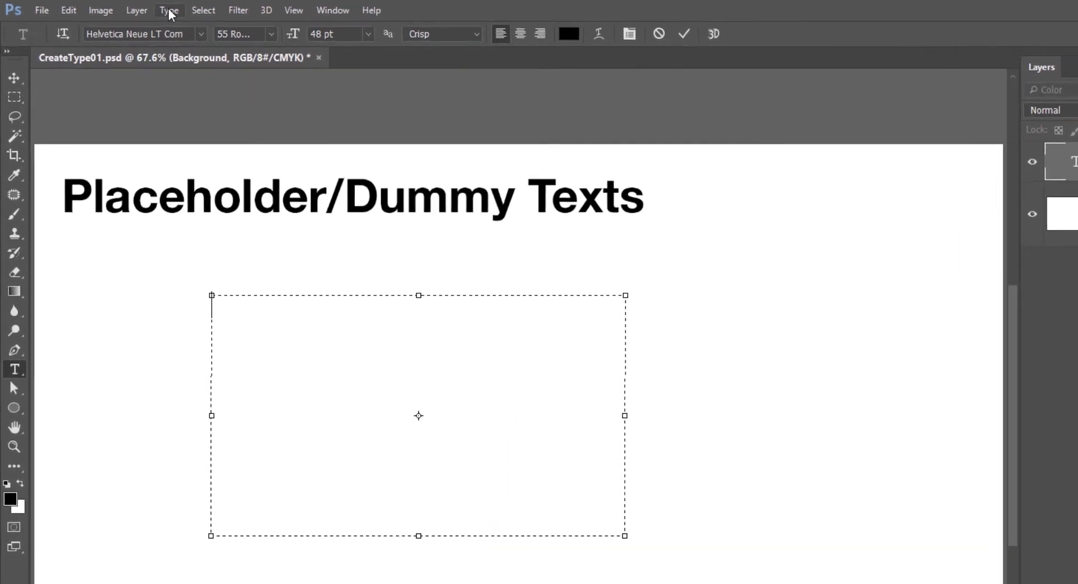
pyautogui.click(152, 9)
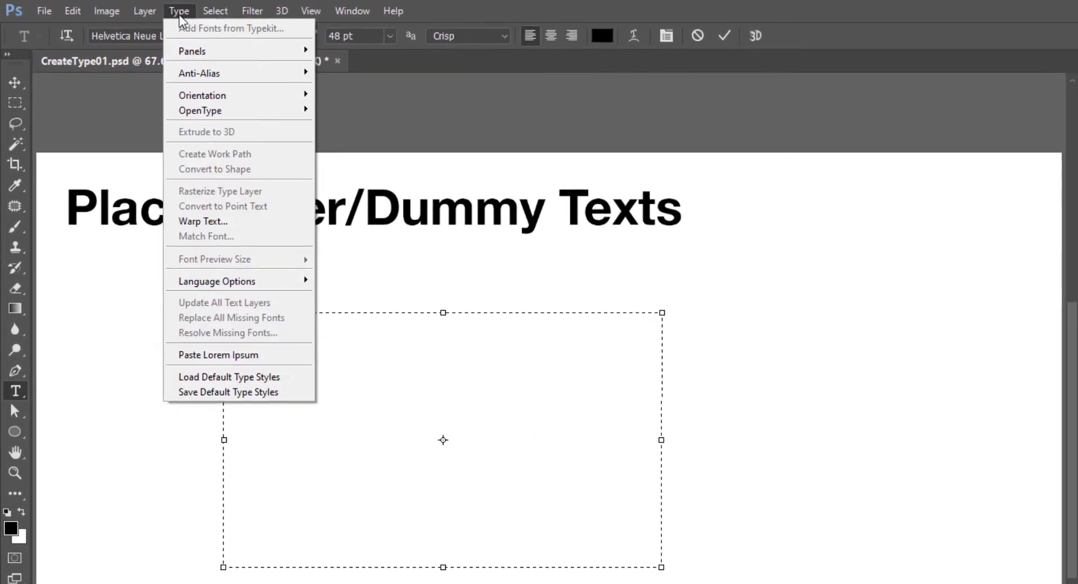
pyautogui.click(278, 355)
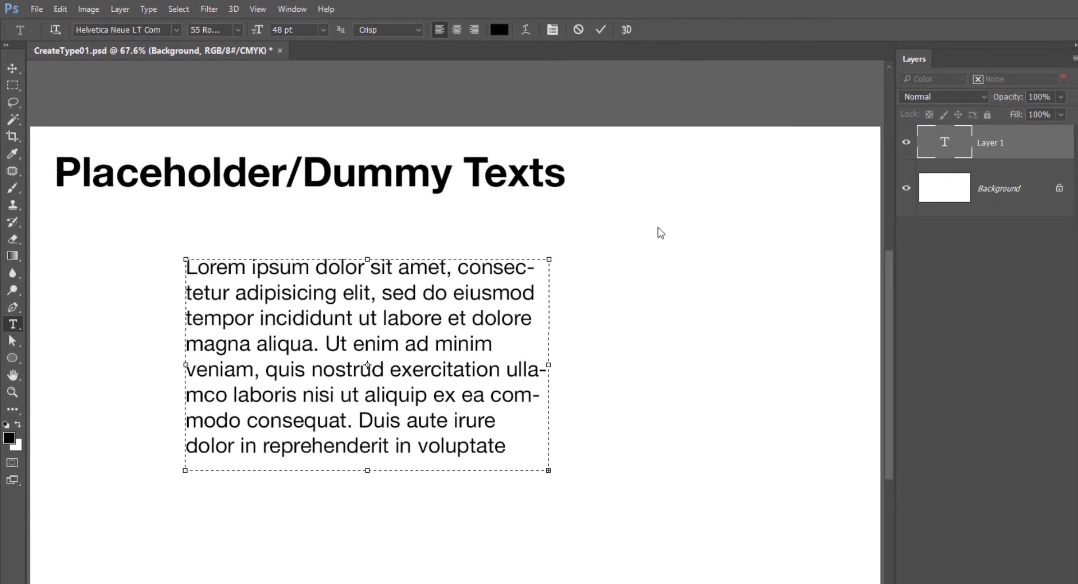
pyautogui.hotkey('ctrl', 'Return')
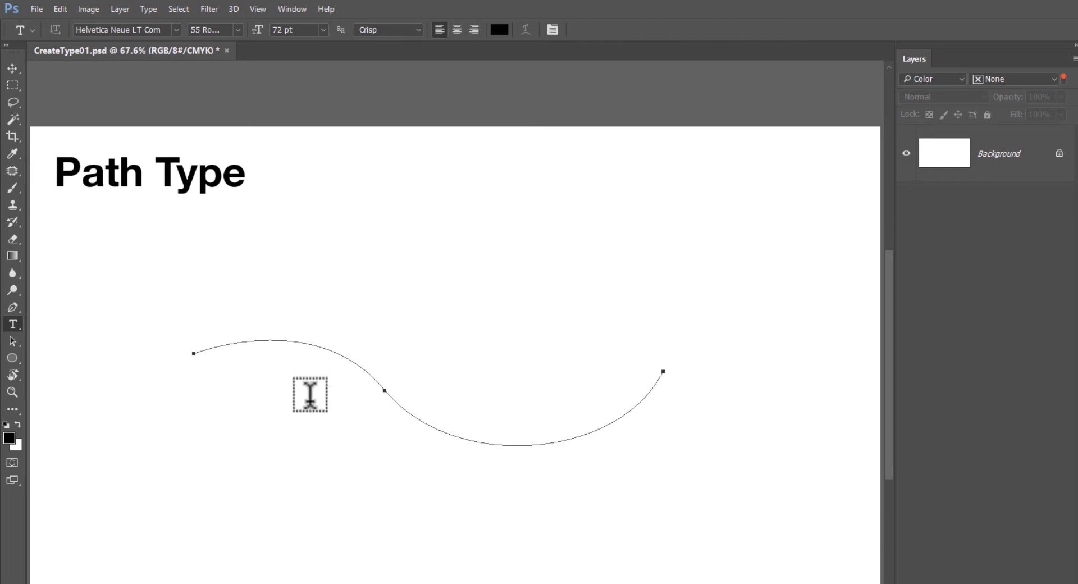
# Add the text "di opened path" along the open curved path, starting near its first crest, and commit it.
pyautogui.click(309, 341)
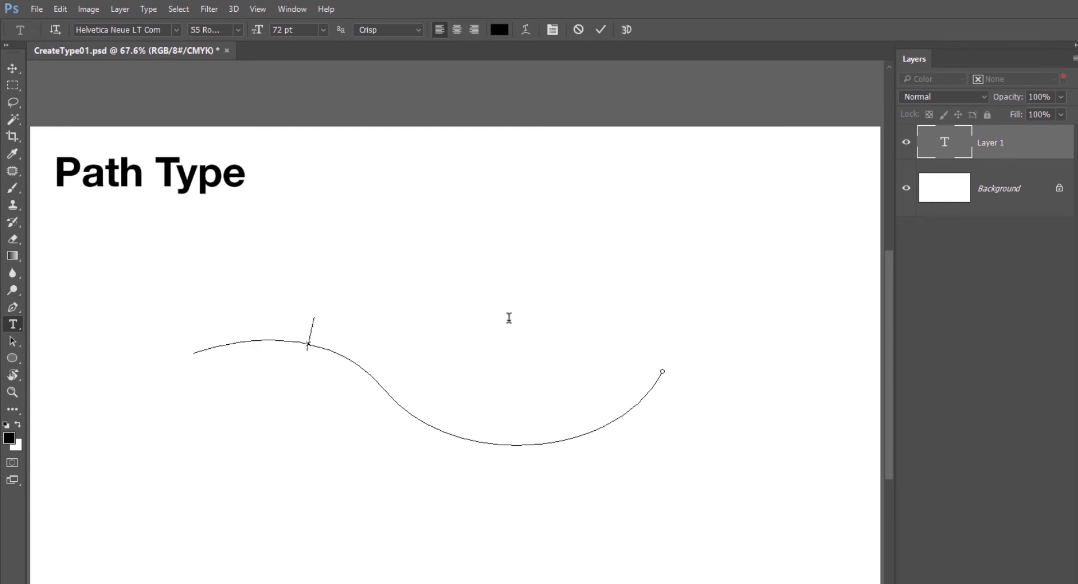
pyautogui.write('di opened path')
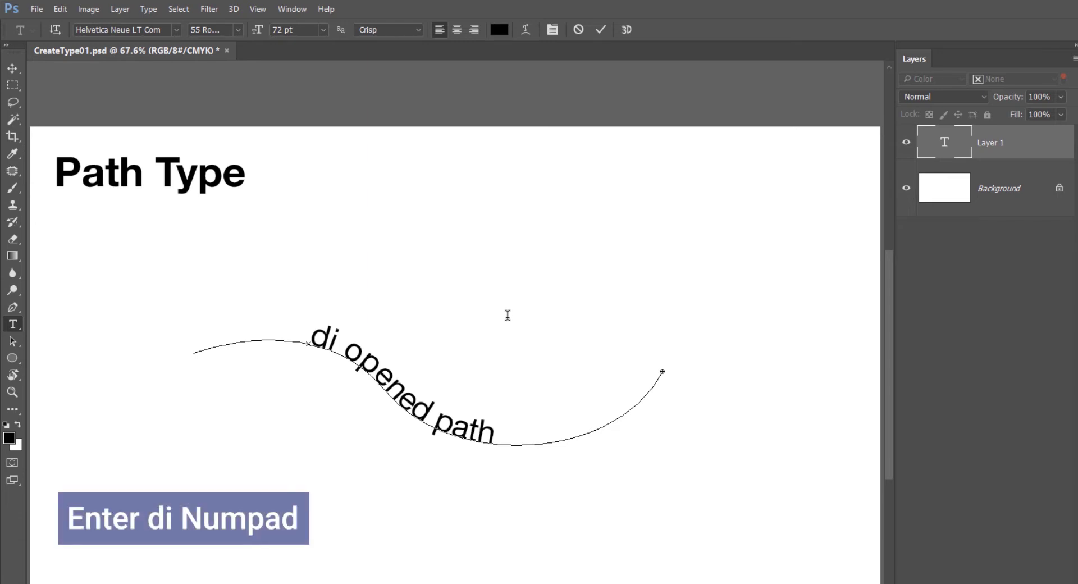
pyautogui.press('KP_Enter')
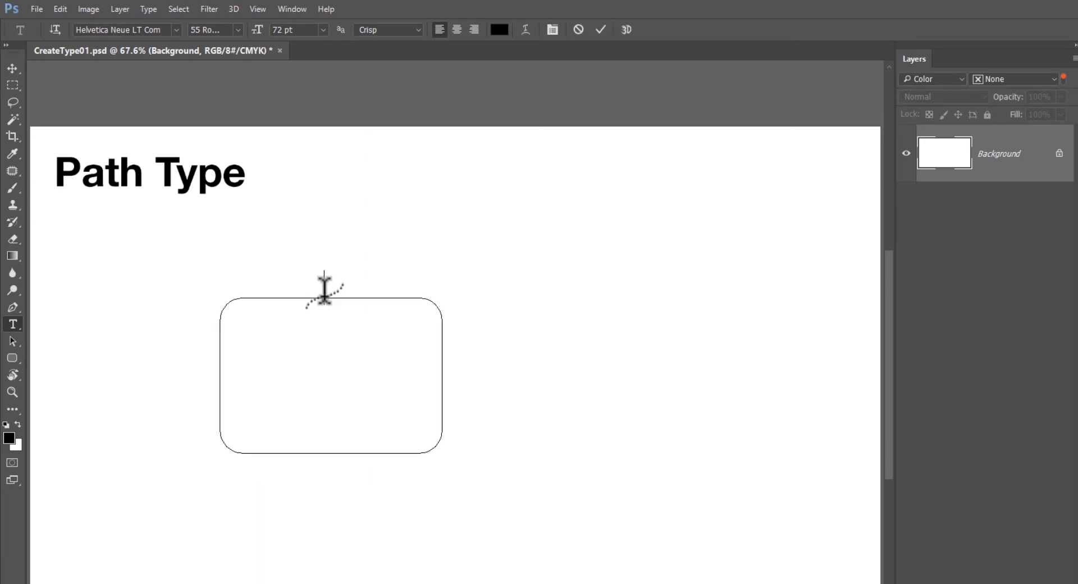
# Enter "di closed path" inside the closed rounded rectangle and widen the shape so the text fits on one line, committing the result.
pyautogui.click(324, 294)
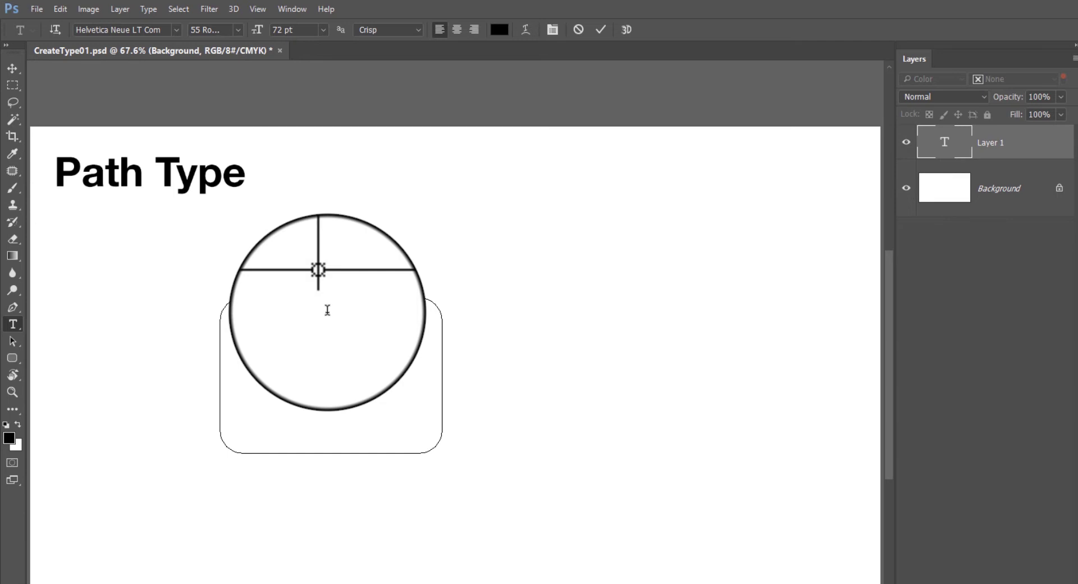
pyautogui.press('Escape')
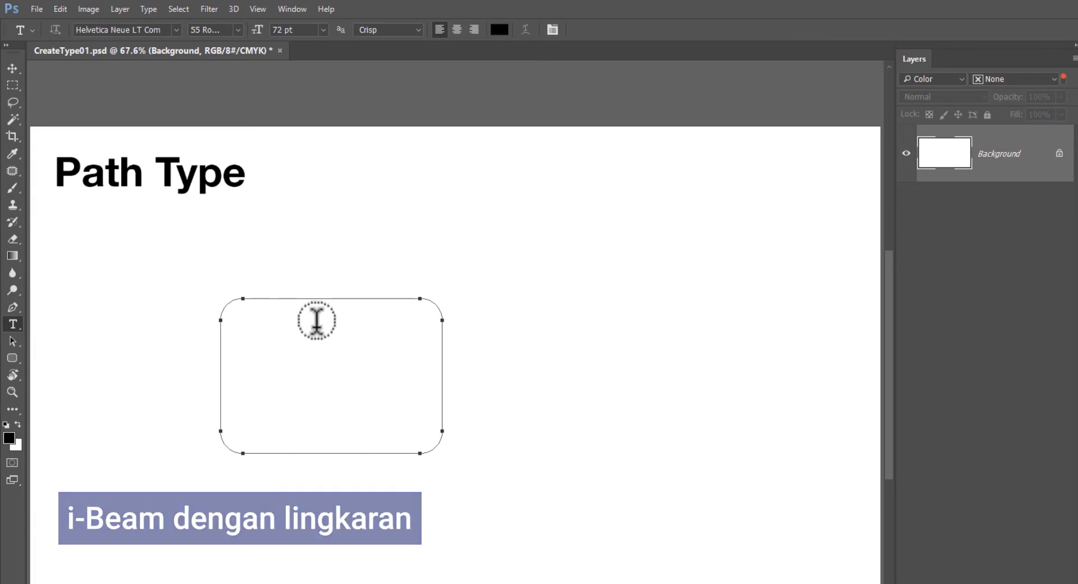
pyautogui.click(316, 321)
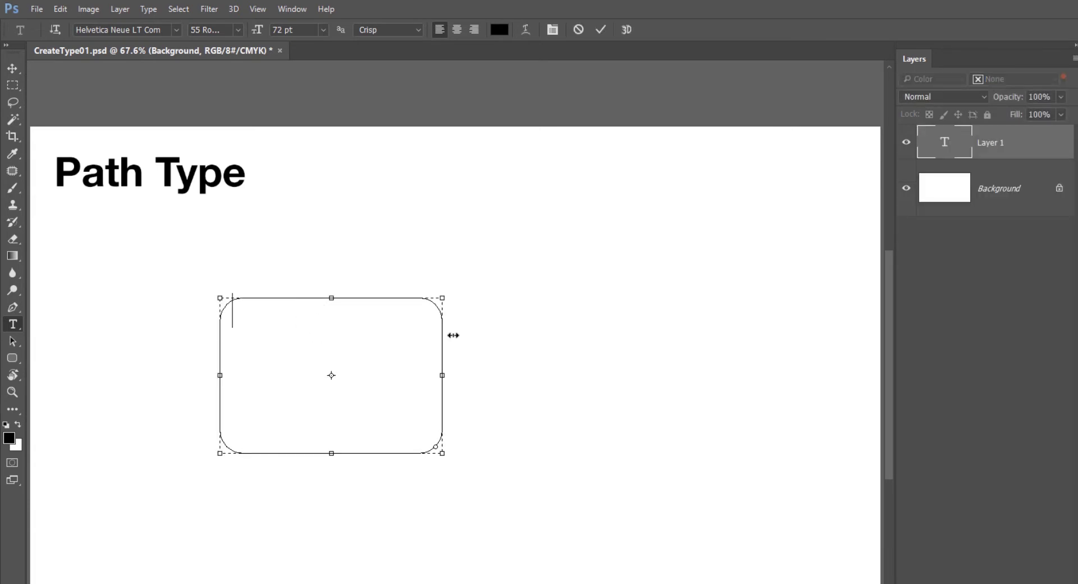
pyautogui.moveTo(443, 375)
pyautogui.mouseDown()
pyautogui.moveTo(427, 375)
pyautogui.moveTo(442, 375)
pyautogui.mouseUp()
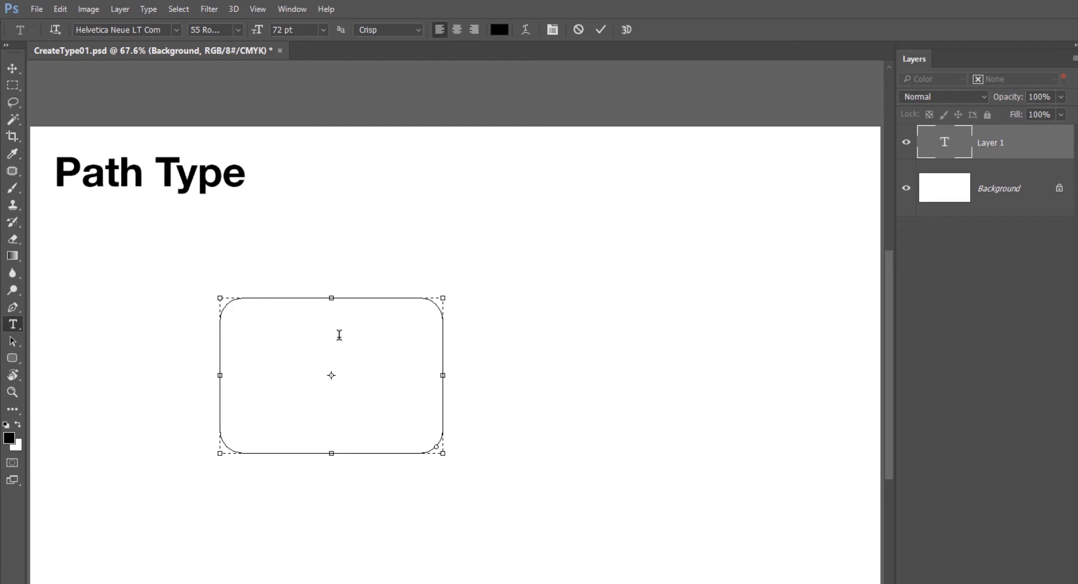
pyautogui.write('di close')
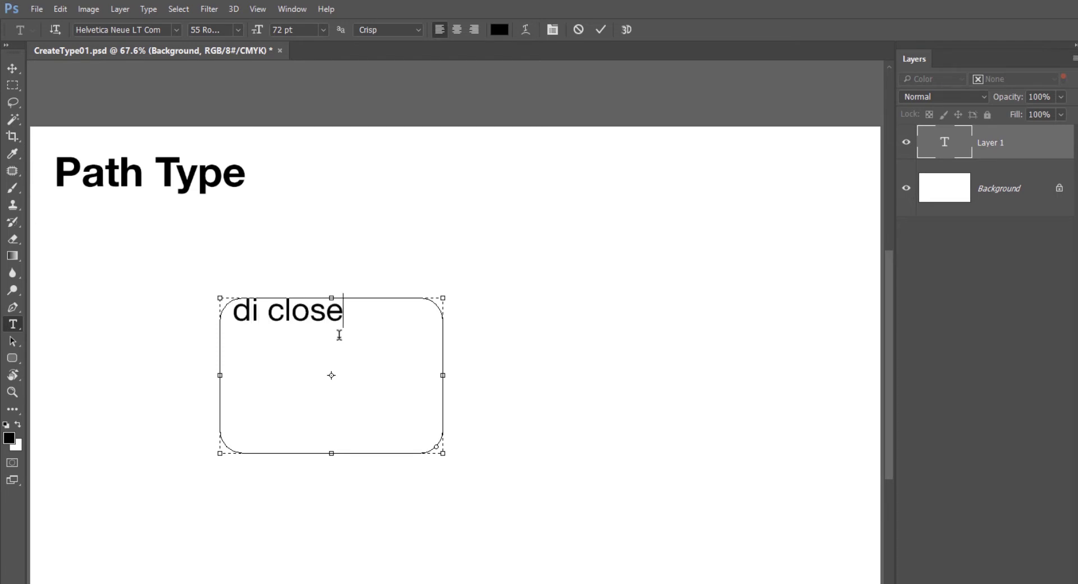
pyautogui.write('d path')
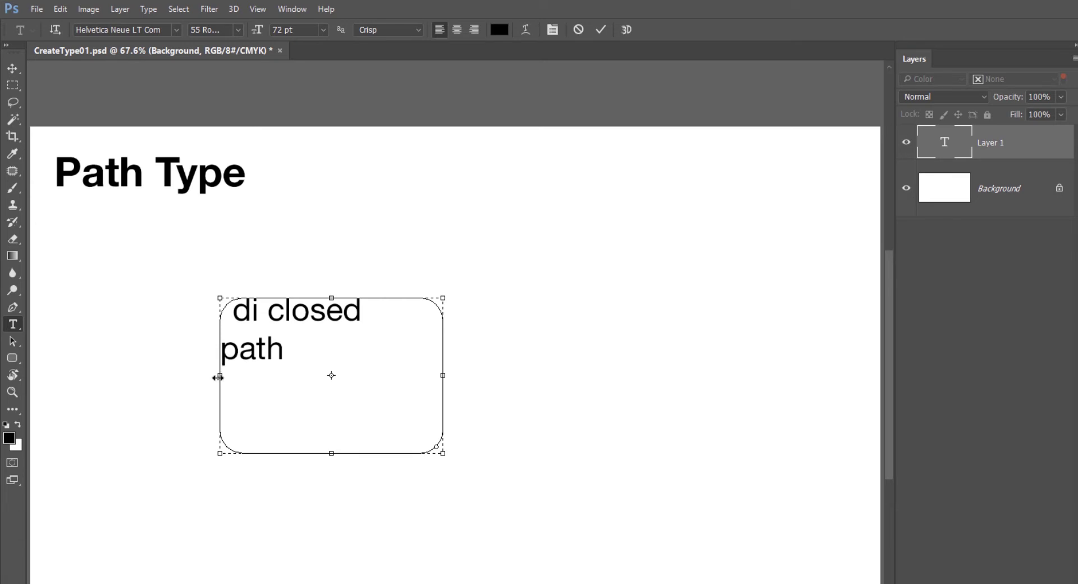
pyautogui.moveTo(217, 377)
pyautogui.mouseDown()
pyautogui.moveTo(236, 378)
pyautogui.moveTo(208, 375)
pyautogui.mouseUp()
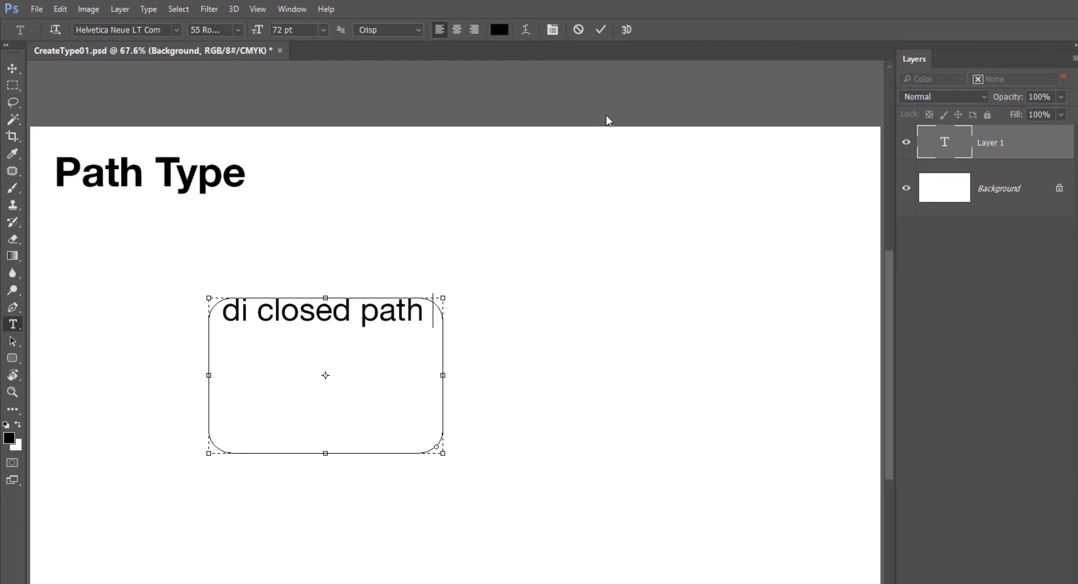
pyautogui.click(12, 69)
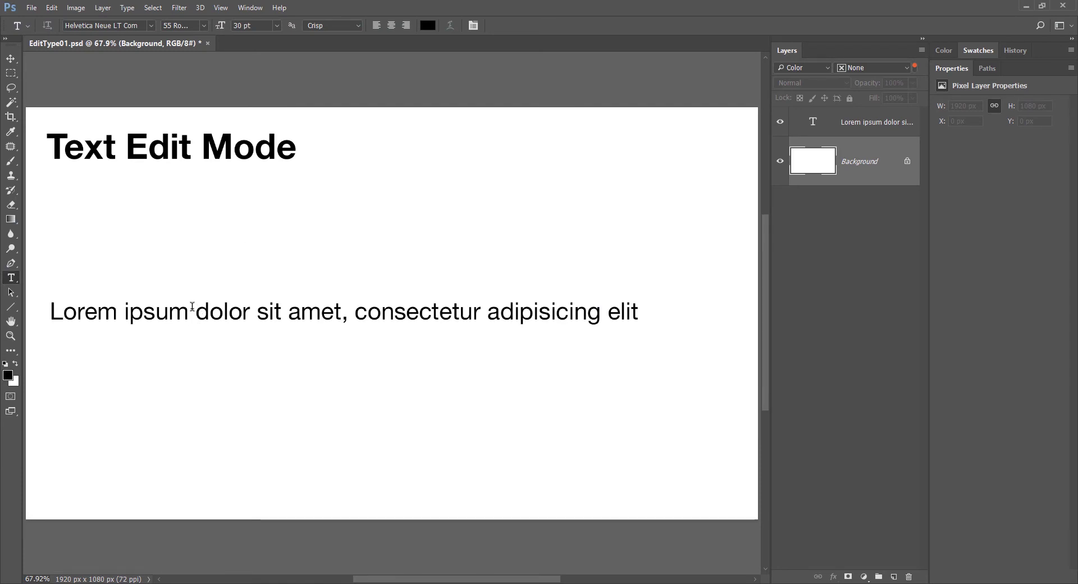
# Open the Lorem ipsum line for editing before "ipsum", commit it, and reopen it with the word "ipsum" selected.
pyautogui.click(121, 309)
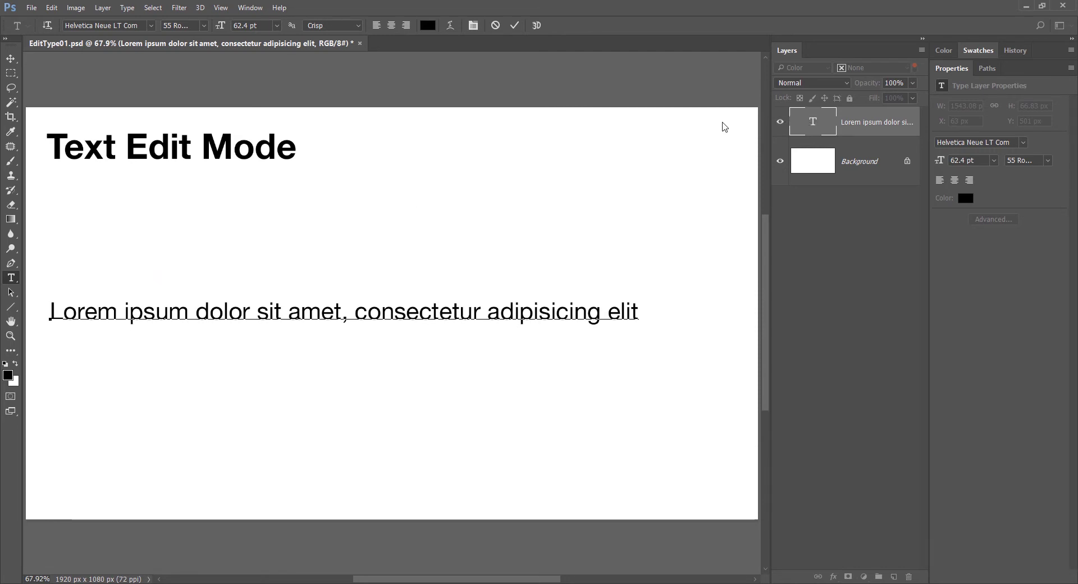
pyautogui.click(652, 142)
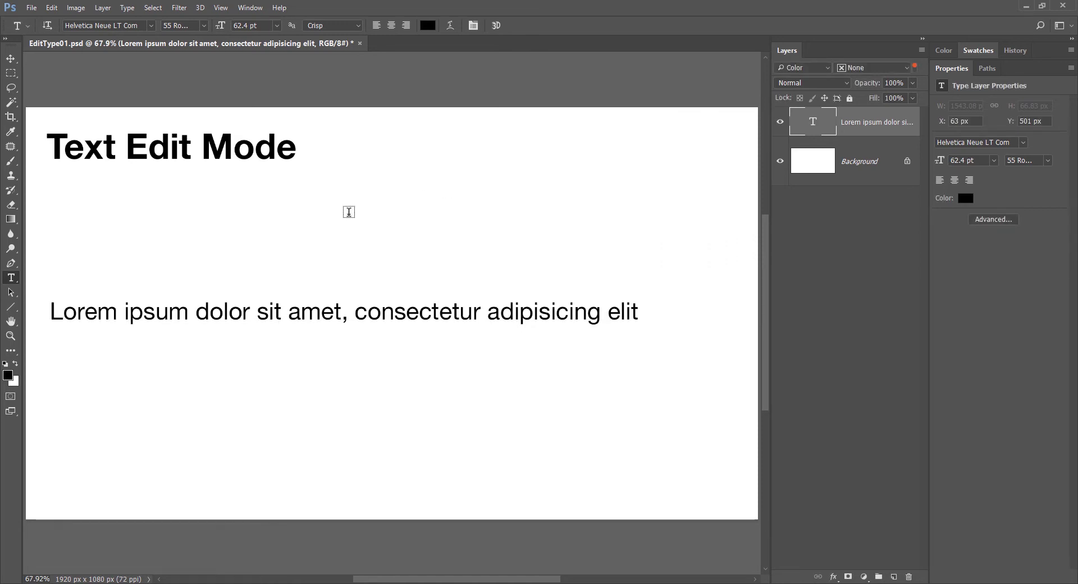
pyautogui.moveTo(123, 311); pyautogui.dragTo(195, 312)
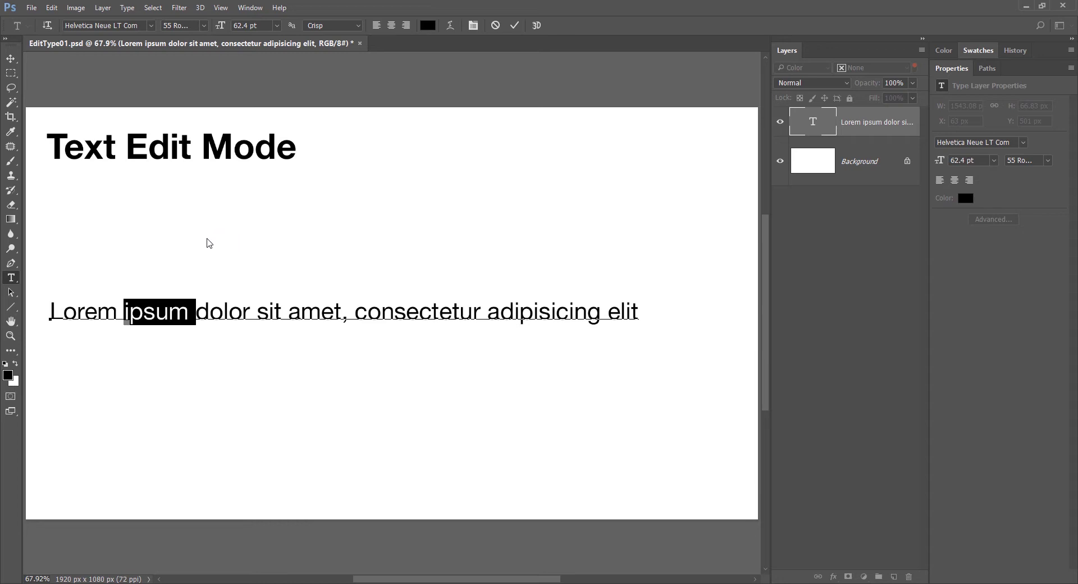
# Select the range "ipsum dolor sit amet, consectetur" in the text line and commit the edit.
pyautogui.click(122, 308)
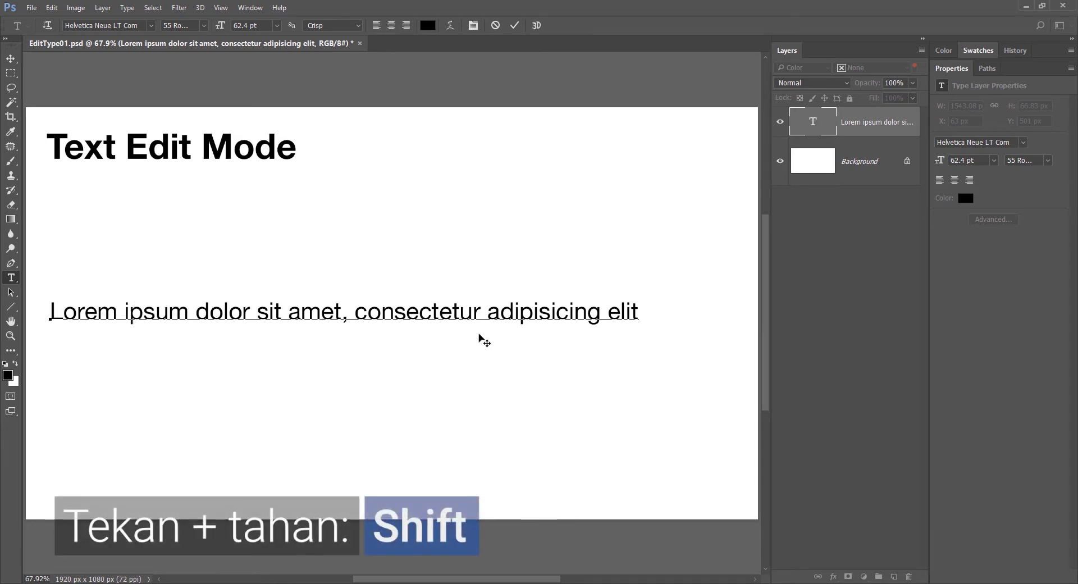
pyautogui.keyDown('shift'); pyautogui.click(481, 311); pyautogui.keyUp('shift')
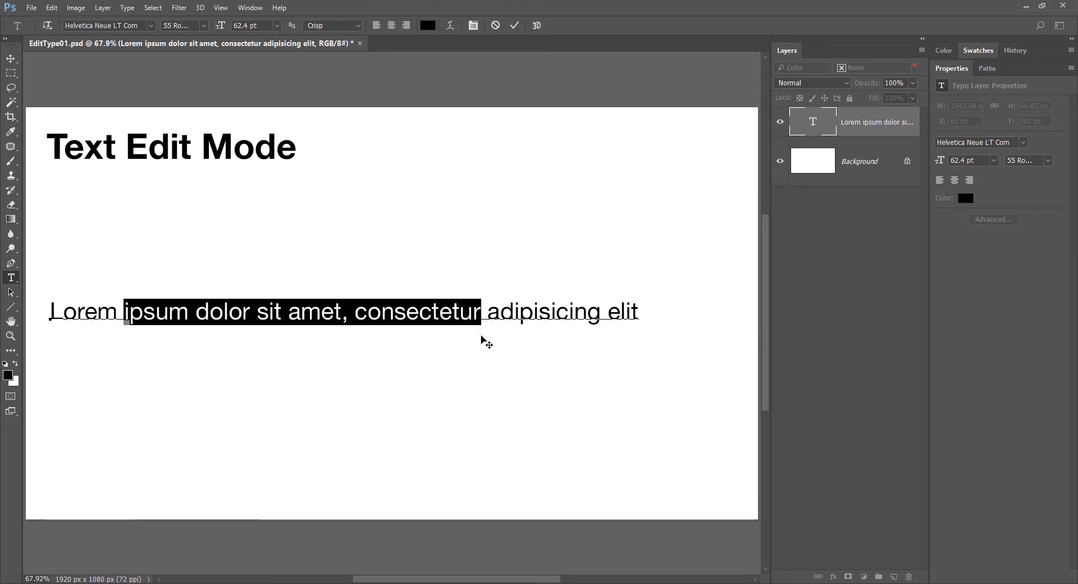
pyautogui.hotkey('ctrl', 'Return')
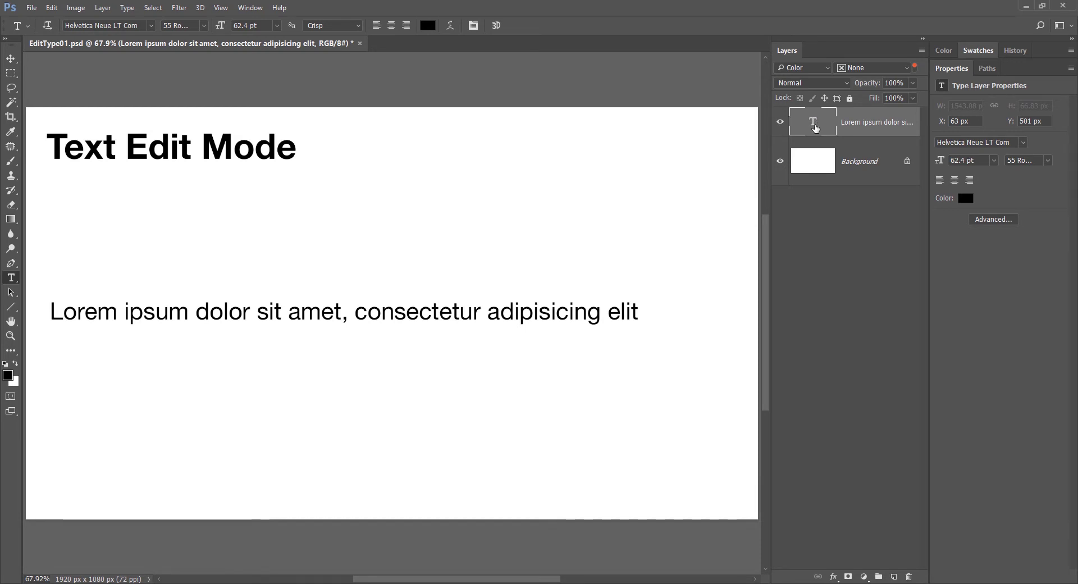
# Select the whole Lorem ipsum line through its type layer and commit the edit.
pyautogui.doubleClick(814, 119)
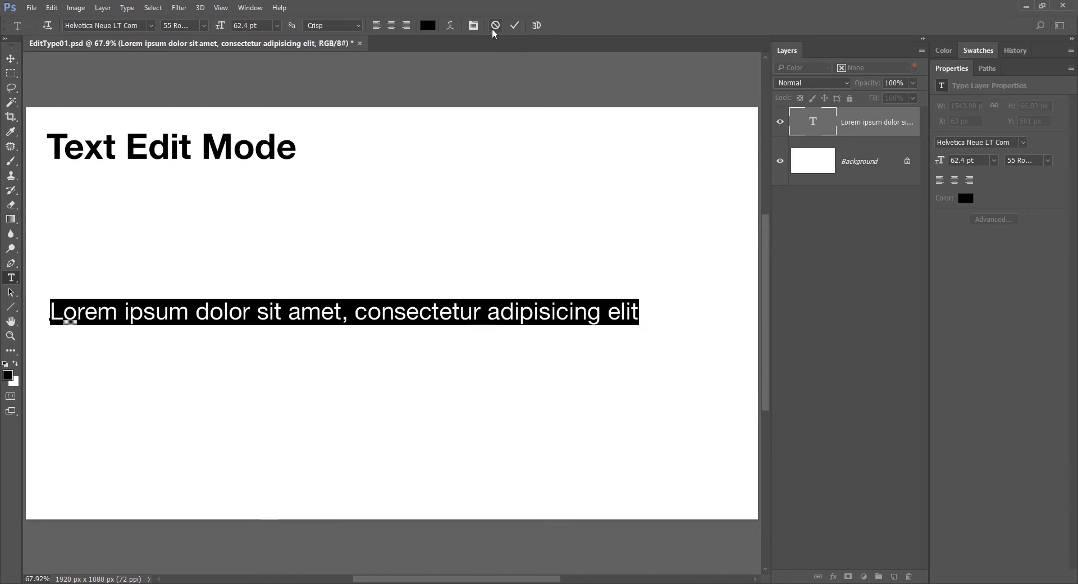
pyautogui.click(513, 27)
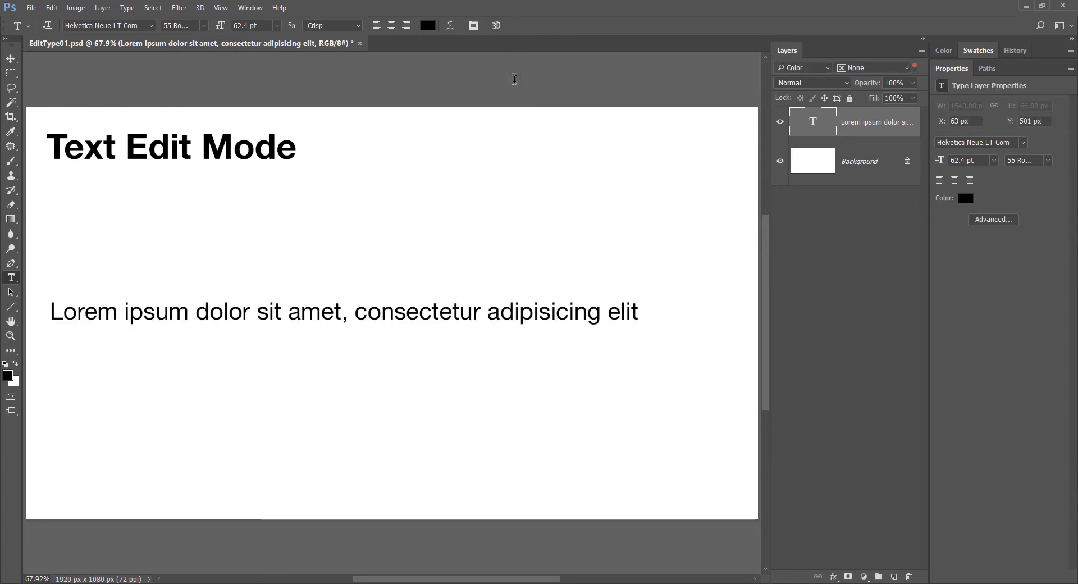
pyautogui.click(636, 310)
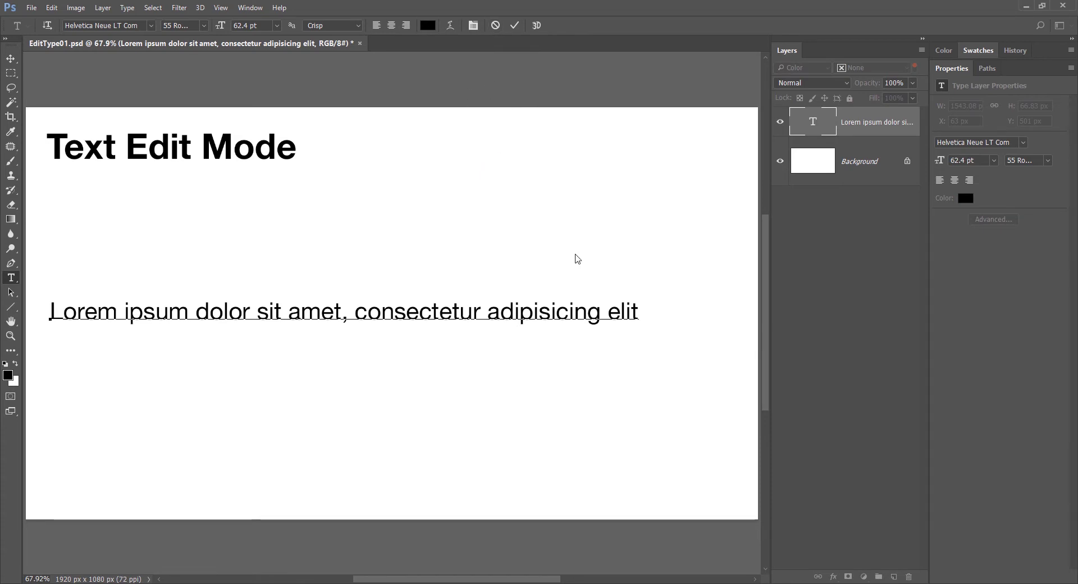
pyautogui.press('Escape')
pyautogui.click(634, 310)
pyautogui.press('Escape')
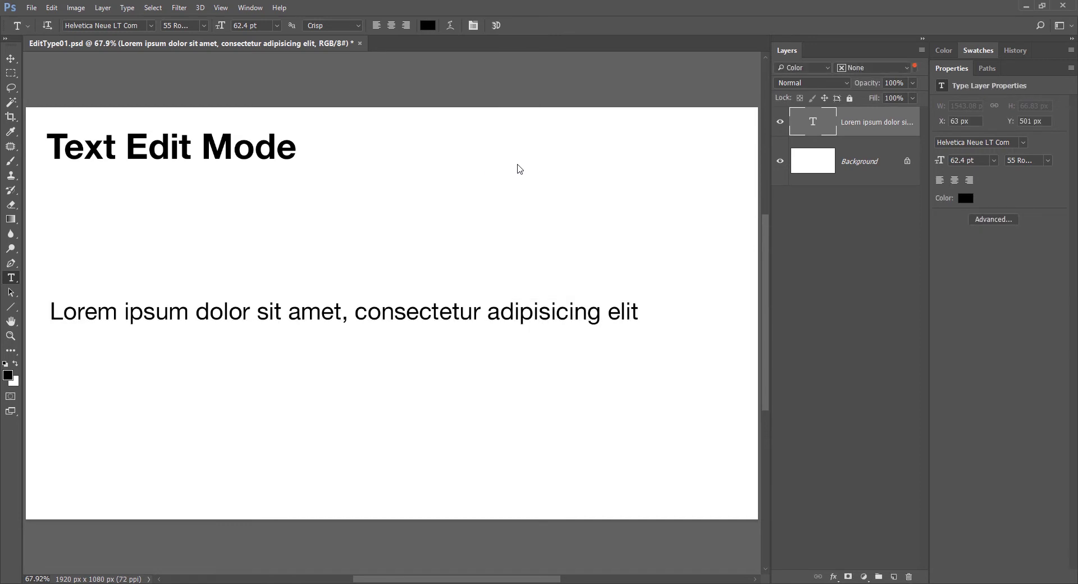
pyautogui.click(638, 310)
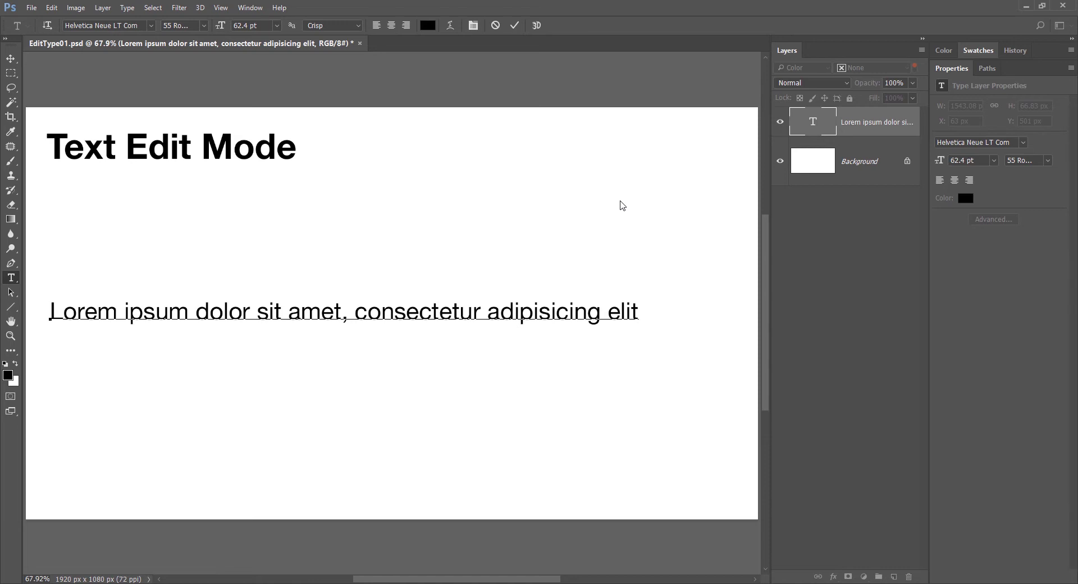
pyautogui.press('Escape')
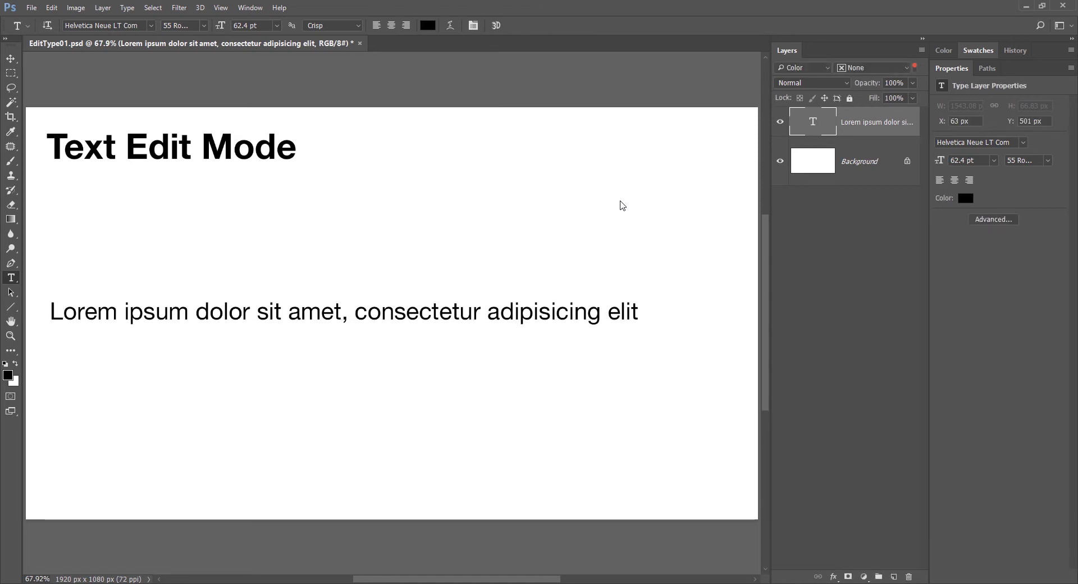
# Reopen the Lorem ipsum line for editing before "elit" and commit it by switching to the Move tool.
pyautogui.click(609, 311)
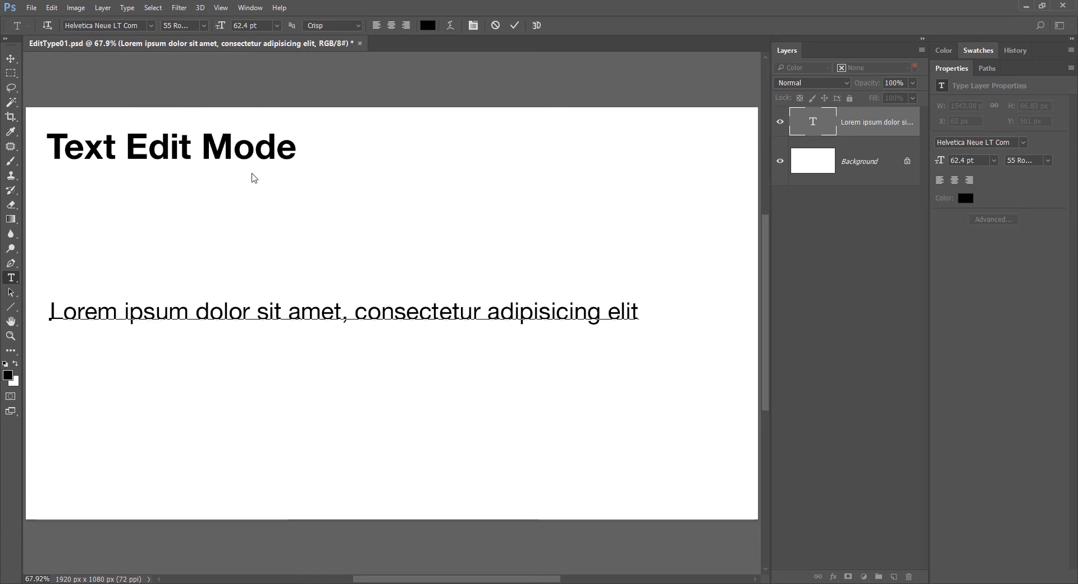
pyautogui.click(11, 58)
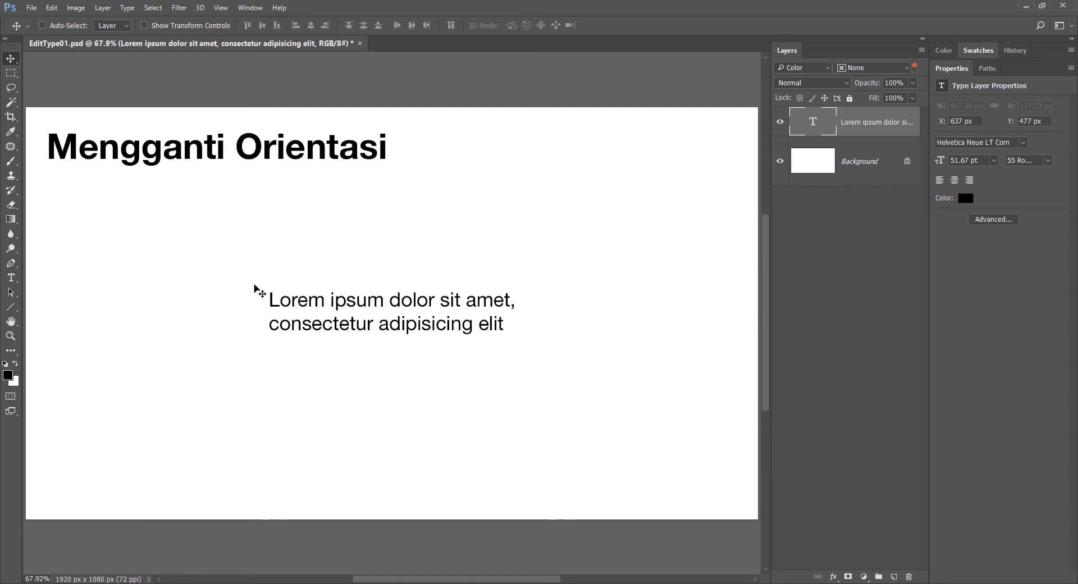
# Switch the two-line Lorem ipsum text to vertical orientation with the Type tool active, and undo the change.
pyautogui.moveTo(7, 279); pyautogui.dragTo(63, 274)
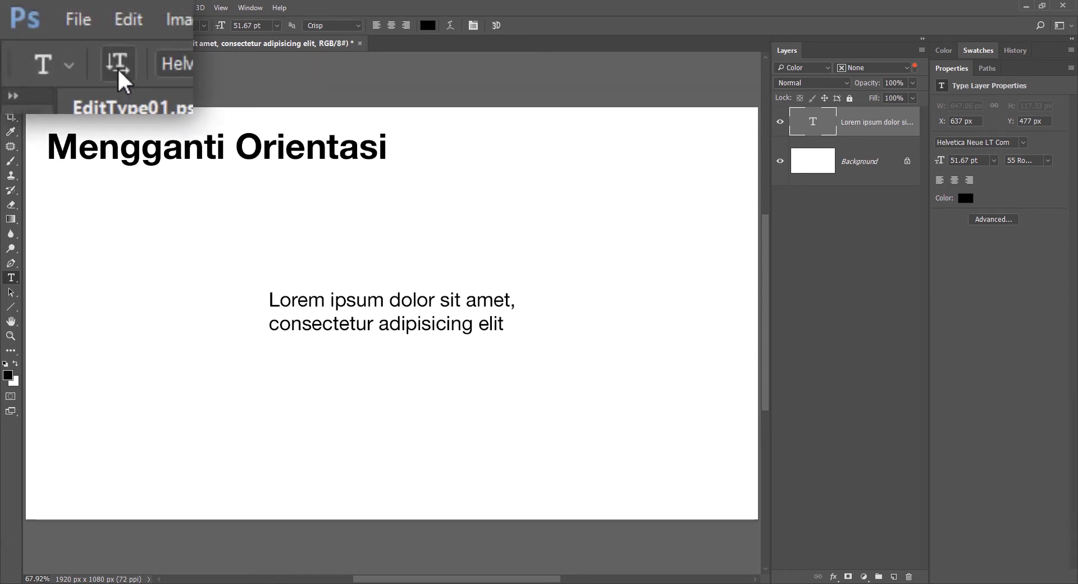
pyautogui.click(48, 25)
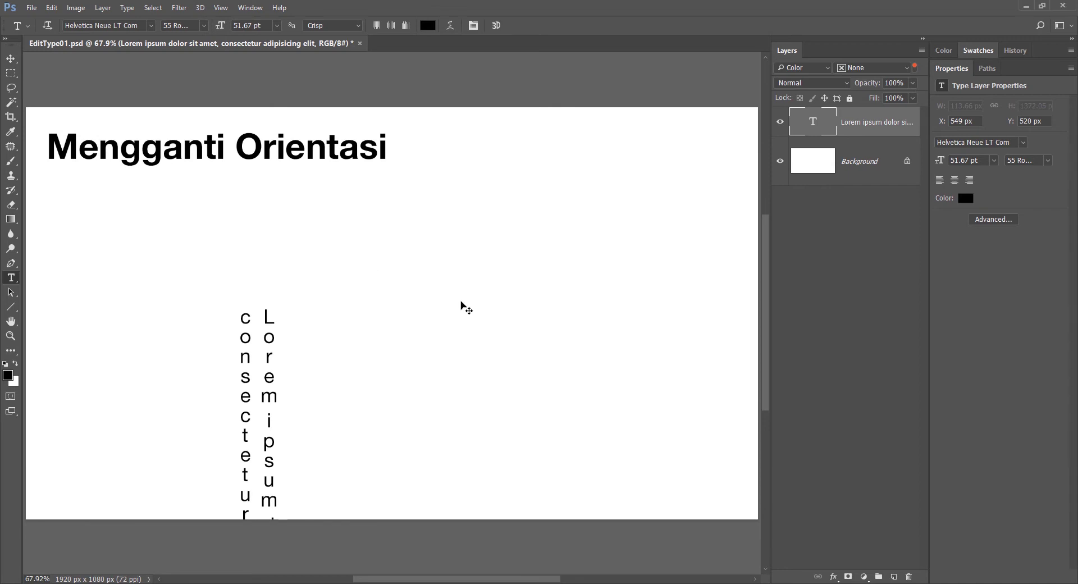
pyautogui.hotkey('ctrl', 'z')
# Choose the Horizontal orientation for the two-line Lorem ipsum text.
pyautogui.rightClick(380, 310)
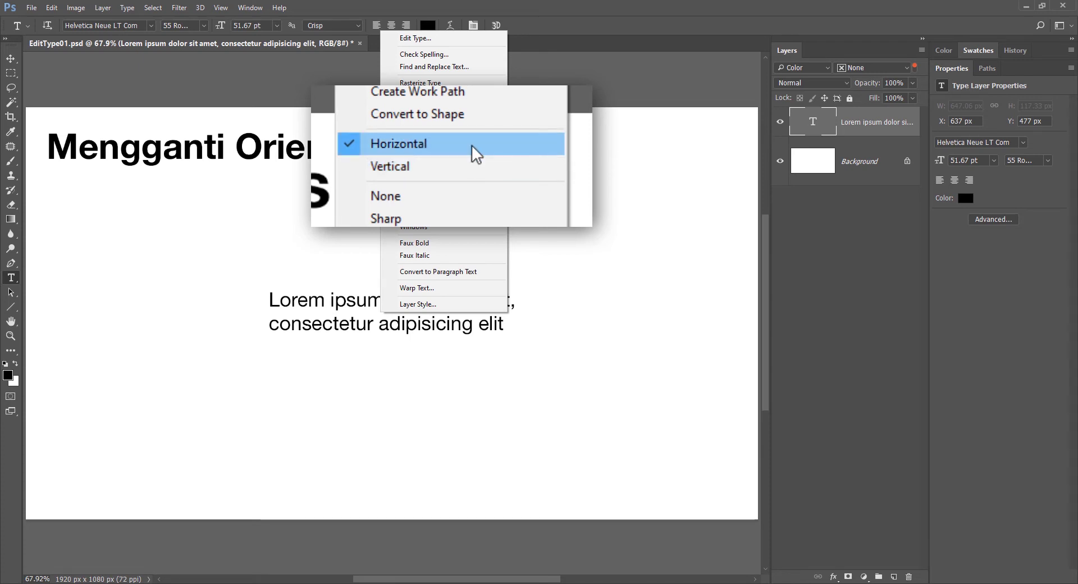
pyautogui.click(454, 137)
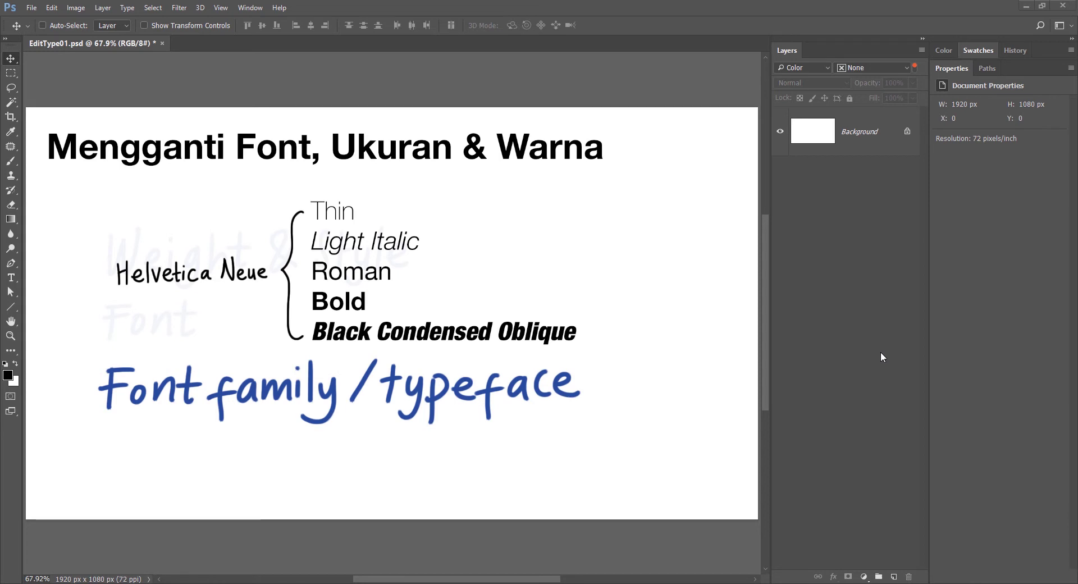
# With the Type tool active, browse the available Helvetica Neue LT Com font styles.
pyautogui.press('t')
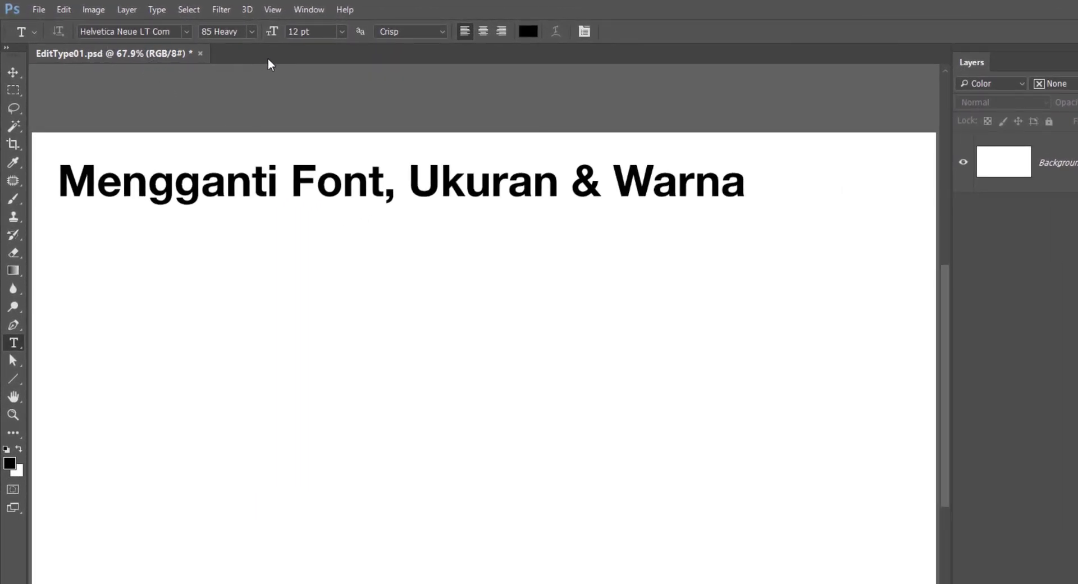
pyautogui.click(253, 31)
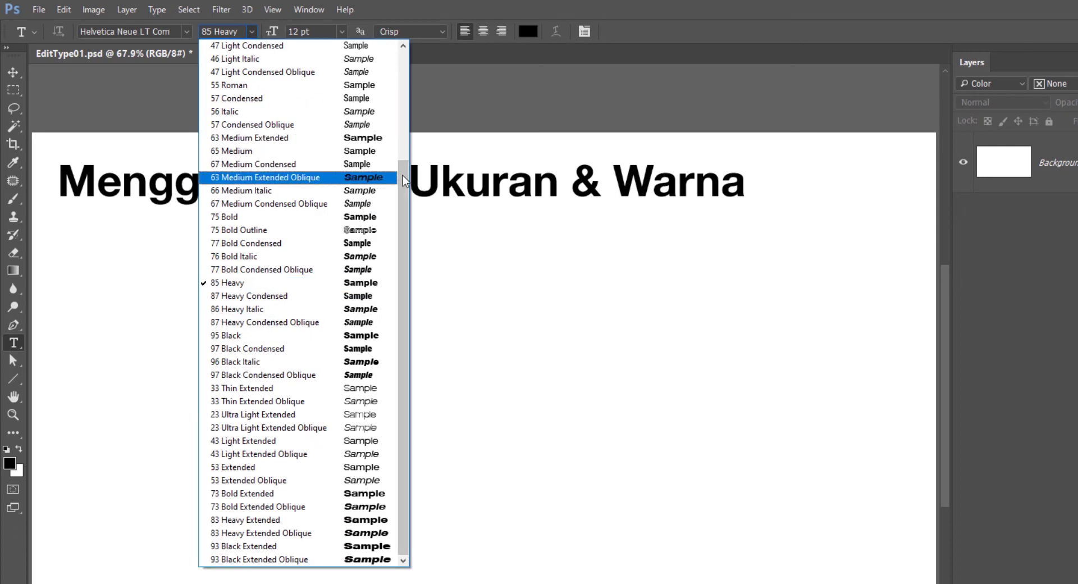
pyautogui.moveTo(403, 176); pyautogui.dragTo(409, 51)
pyautogui.moveTo(409, 111); pyautogui.dragTo(409, 216)
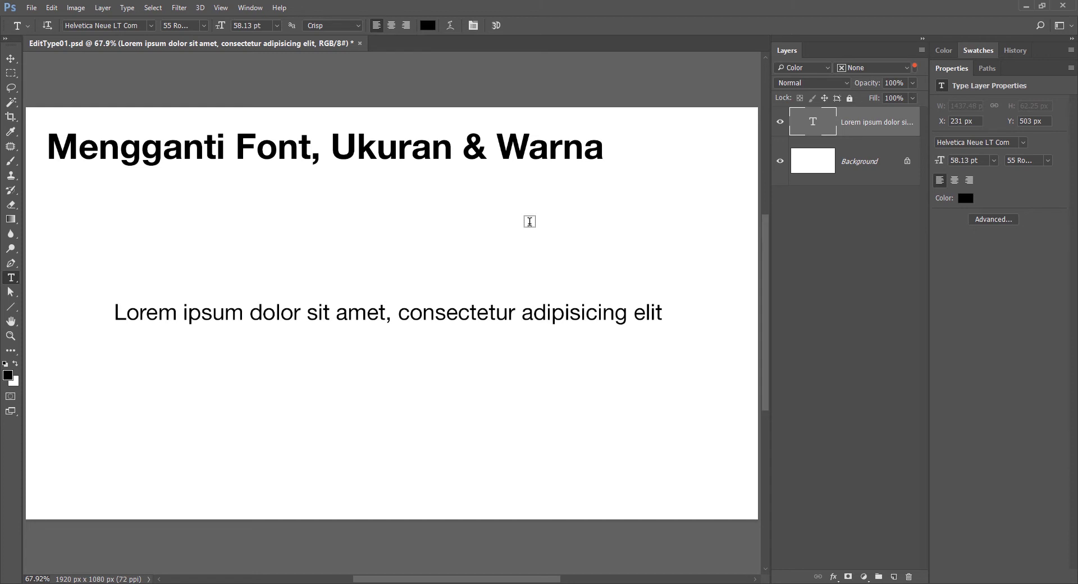
# Show the Character panel and set the Lorem ipsum line's font to HK Grotesk.
pyautogui.hotkey('ctrl', 't')
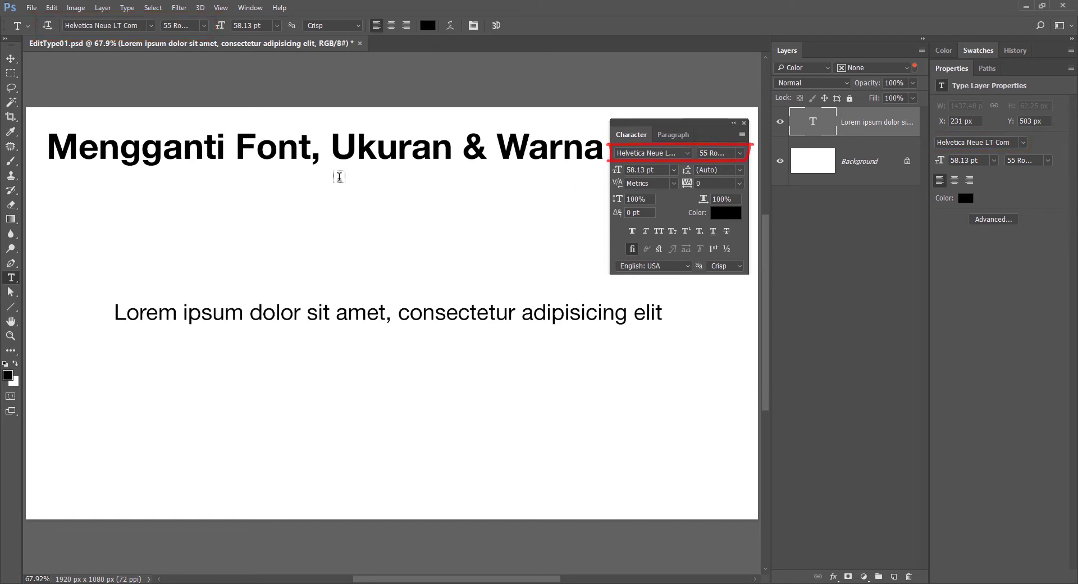
pyautogui.click(150, 29)
pyautogui.click(132, 59)
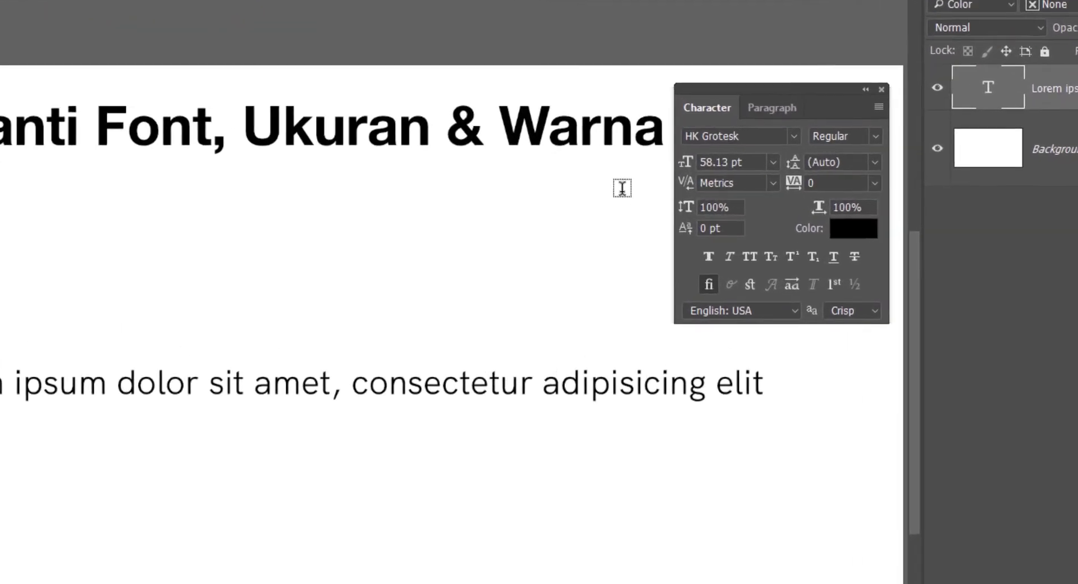
# Set the Lorem ipsum line's font size to the 24 pt preset, and replace it with 2 cm.
pyautogui.click(778, 162)
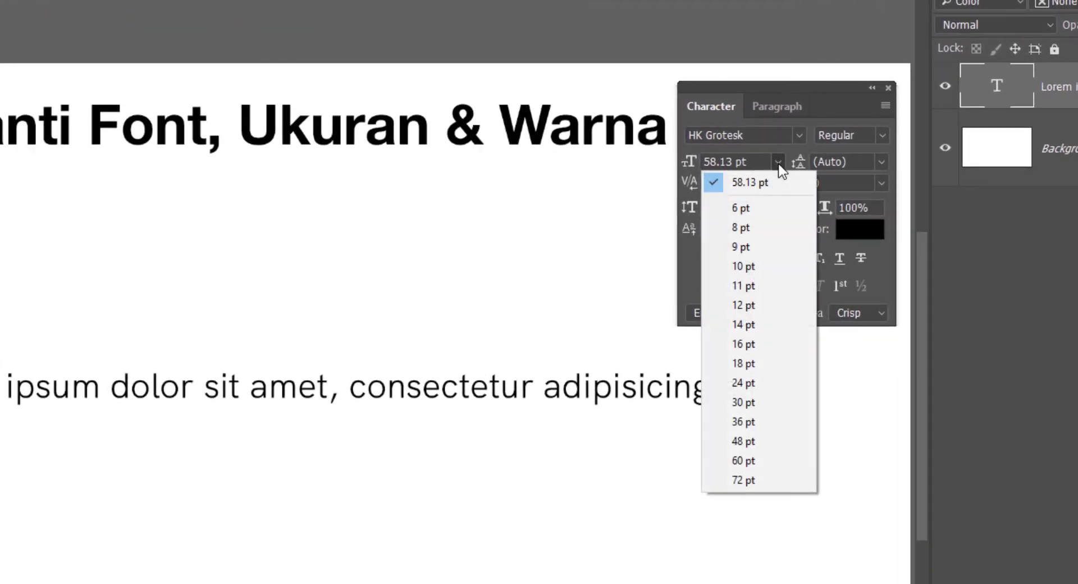
pyautogui.click(765, 383)
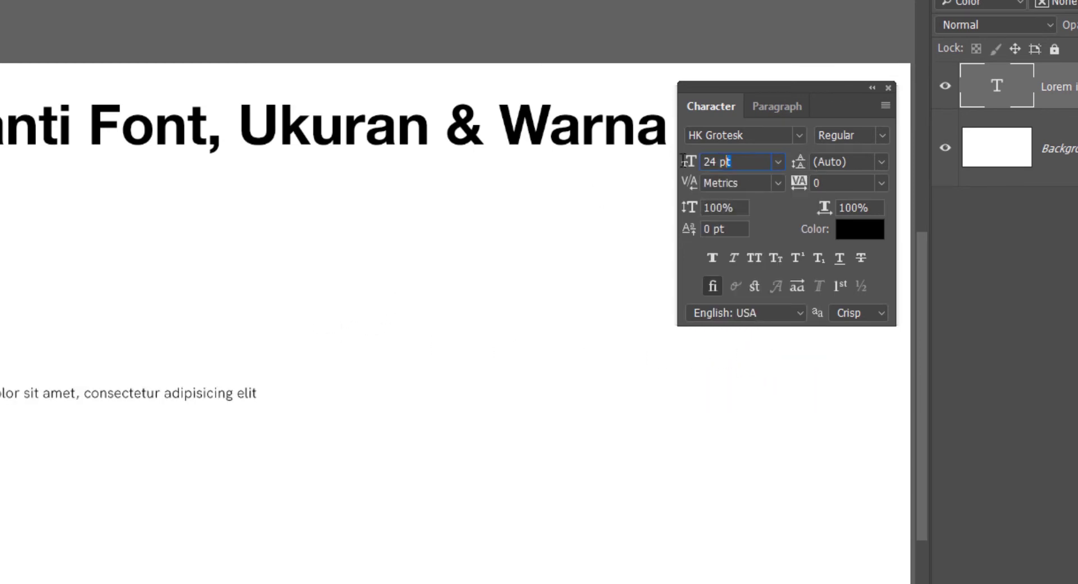
pyautogui.click(727, 161)
pyautogui.write('2cm')
pyautogui.press('Return')
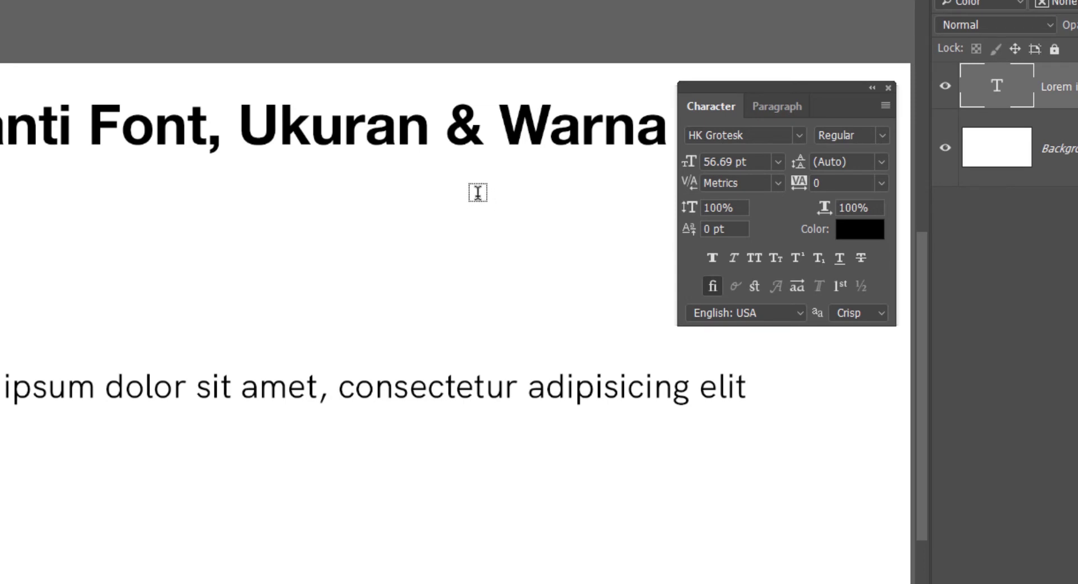
# Increase the Lorem ipsum line's font size to 57 pt, and reduce it stepwise to 53 pt.
pyautogui.click(758, 163)
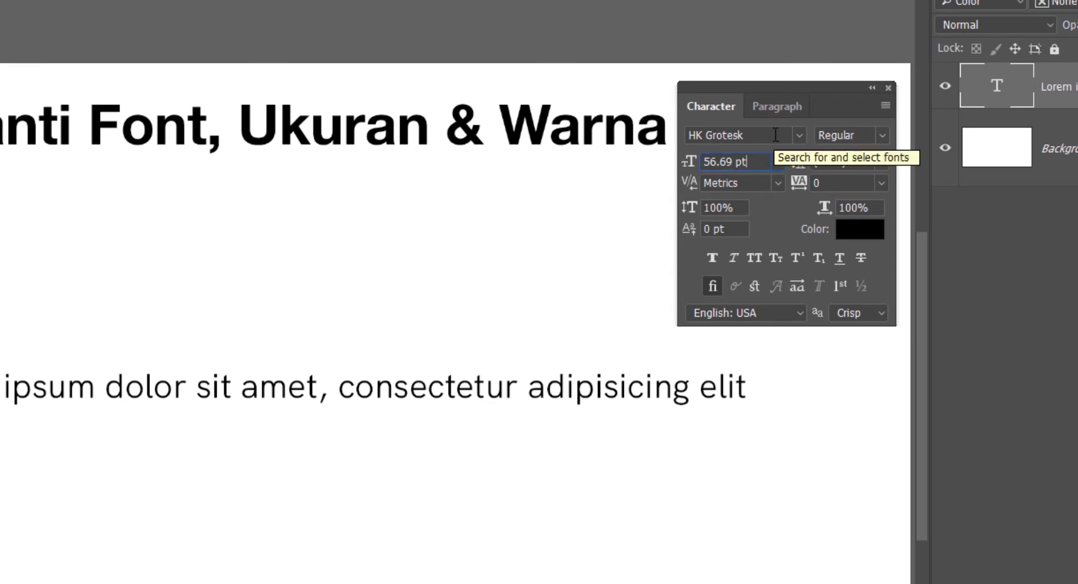
pyautogui.press('Up')
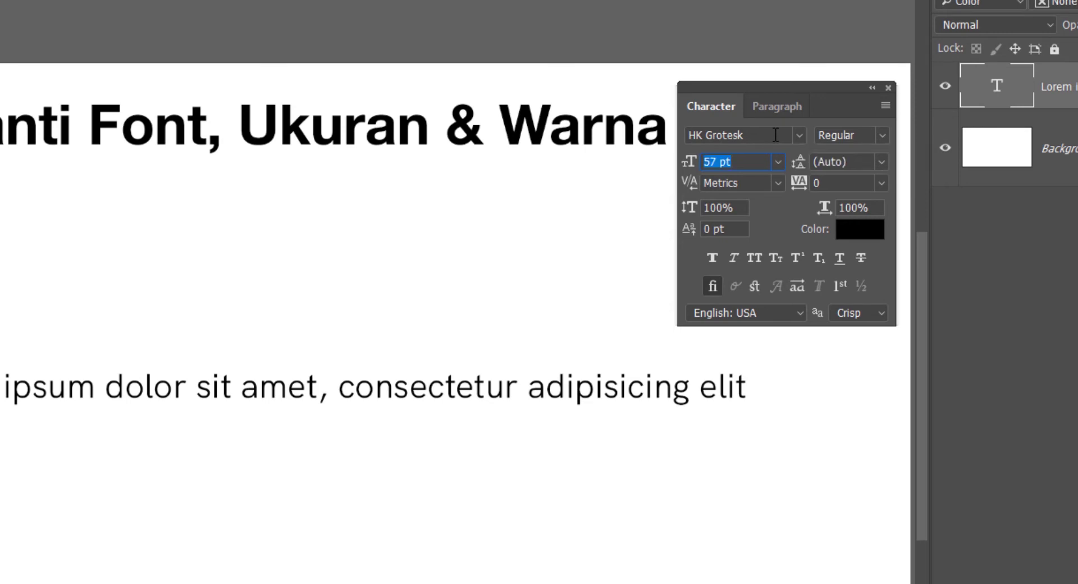
pyautogui.press('Return')
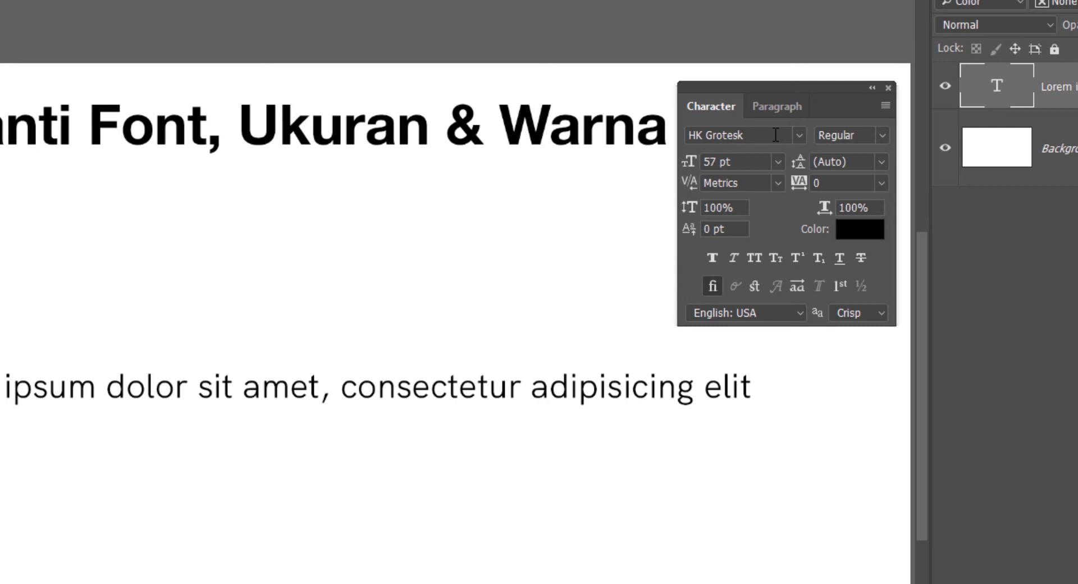
pyautogui.click(757, 163)
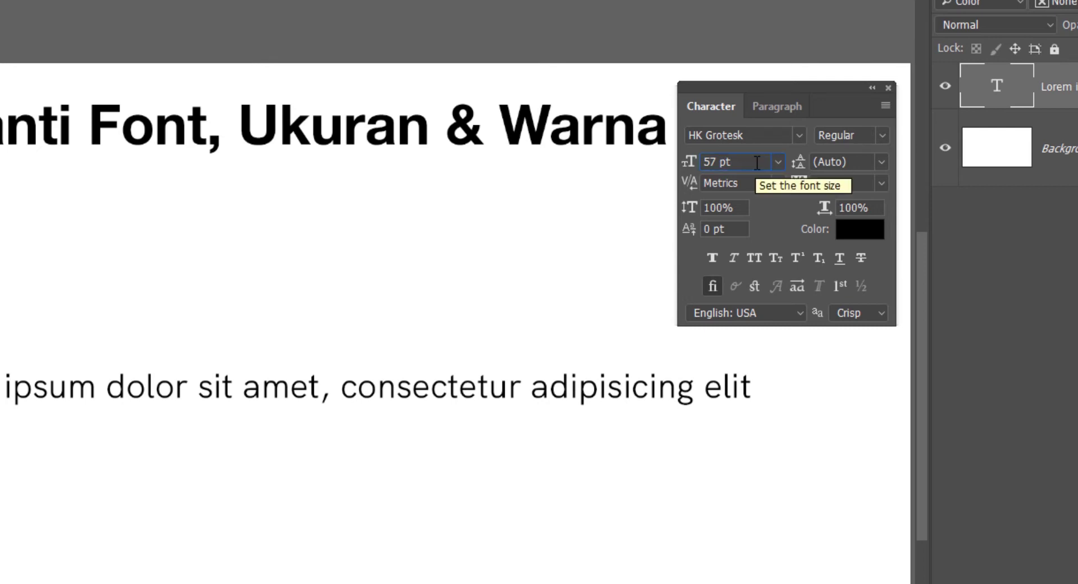
pyautogui.press('Down')
pyautogui.press('Down')
pyautogui.press('Down')
pyautogui.press('Return')
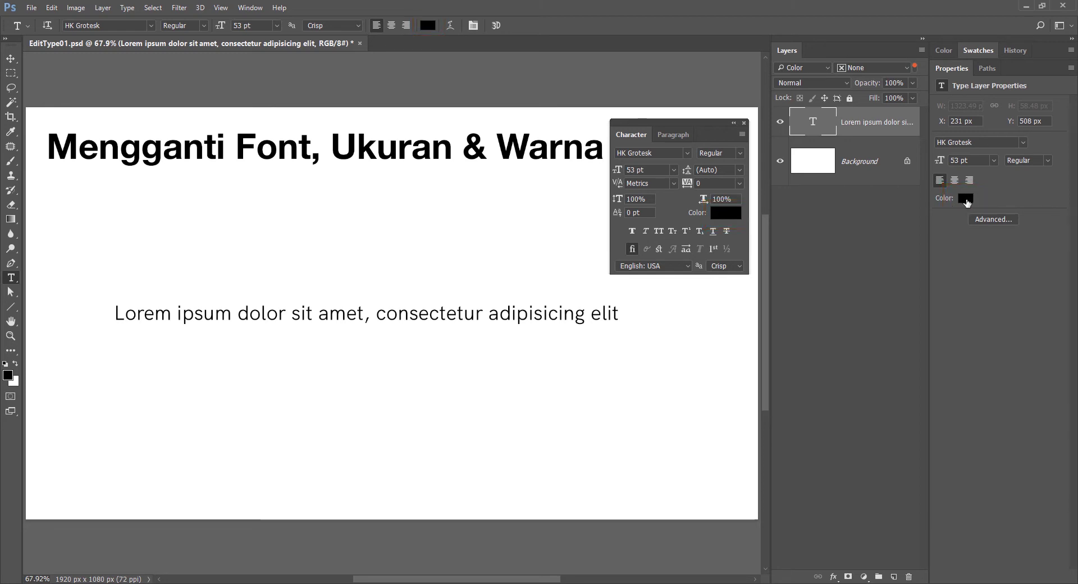
# Try red and purple as the Lorem ipsum line's text color, and settle on deep blue #0d15b6.
pyautogui.click(965, 198)
pyautogui.moveTo(610, 166); pyautogui.dragTo(790, 181)
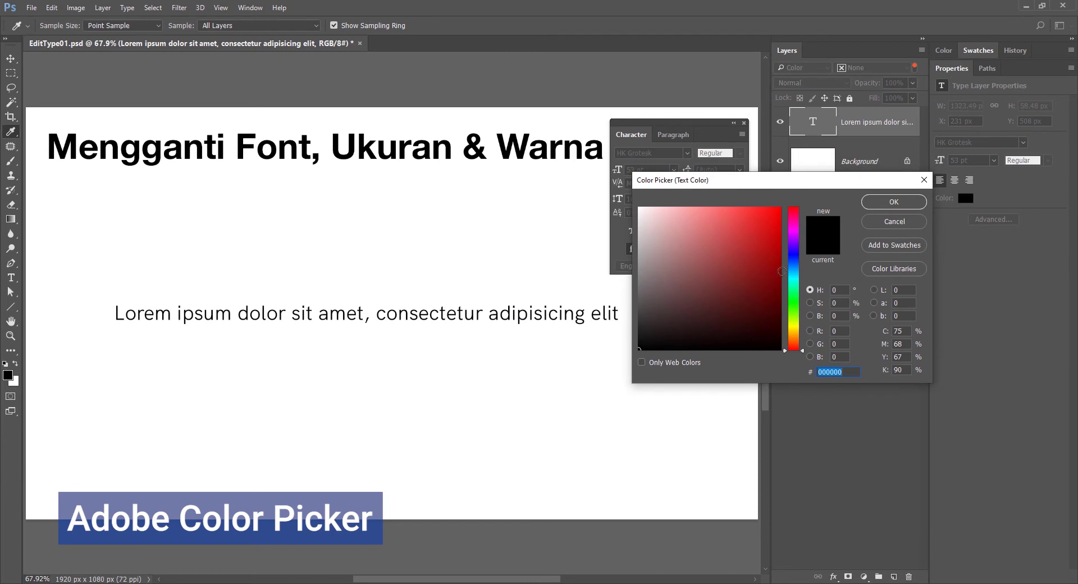
pyautogui.click(731, 233)
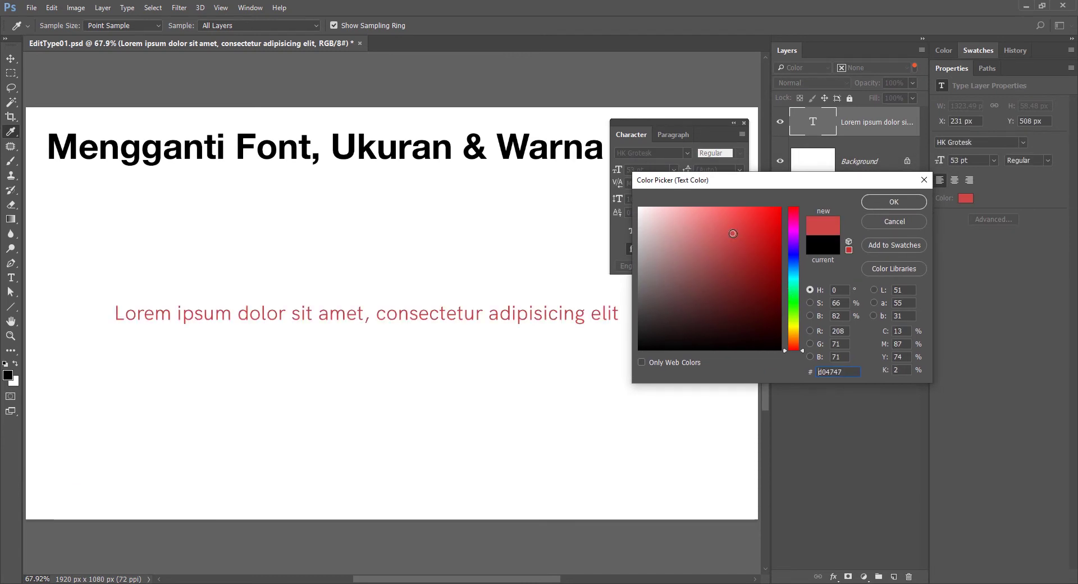
pyautogui.click(789, 230)
pyautogui.moveTo(747, 231)
pyautogui.mouseDown()
pyautogui.moveTo(755, 224)
pyautogui.moveTo(770, 249)
pyautogui.mouseUp()
pyautogui.click(794, 256)
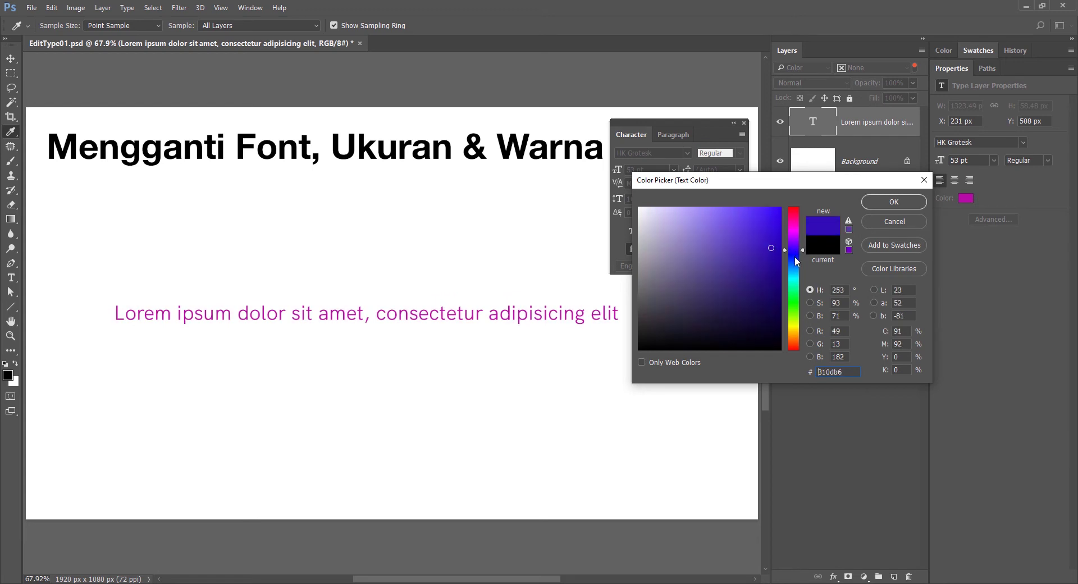
pyautogui.click(879, 201)
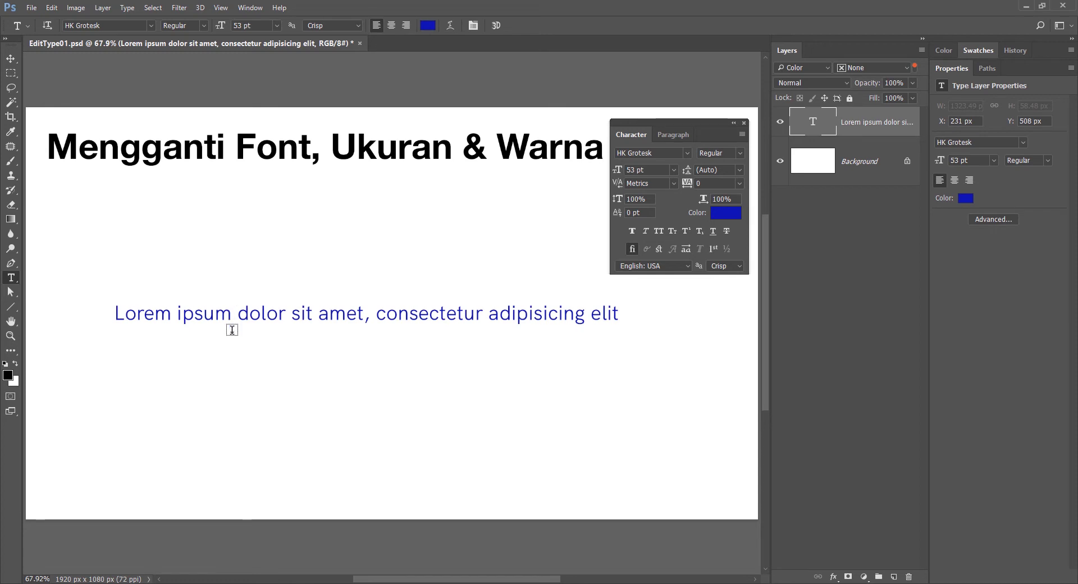
# Select the words "Lorem ipsum" and set them to Italic at 72 pt.
pyautogui.moveTo(237, 313); pyautogui.dragTo(93, 313)
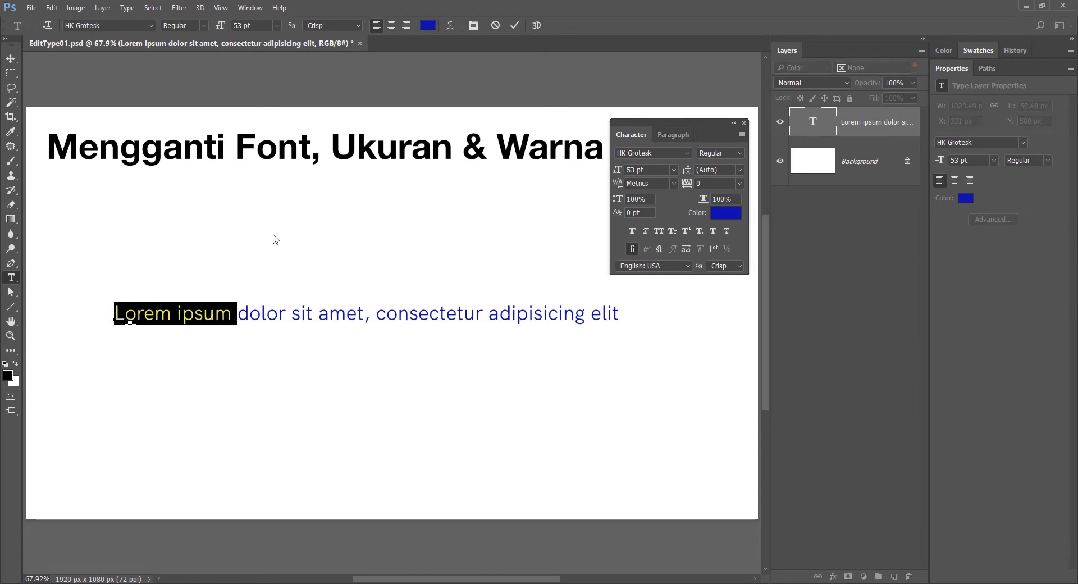
pyautogui.click(204, 26)
pyautogui.click(244, 71)
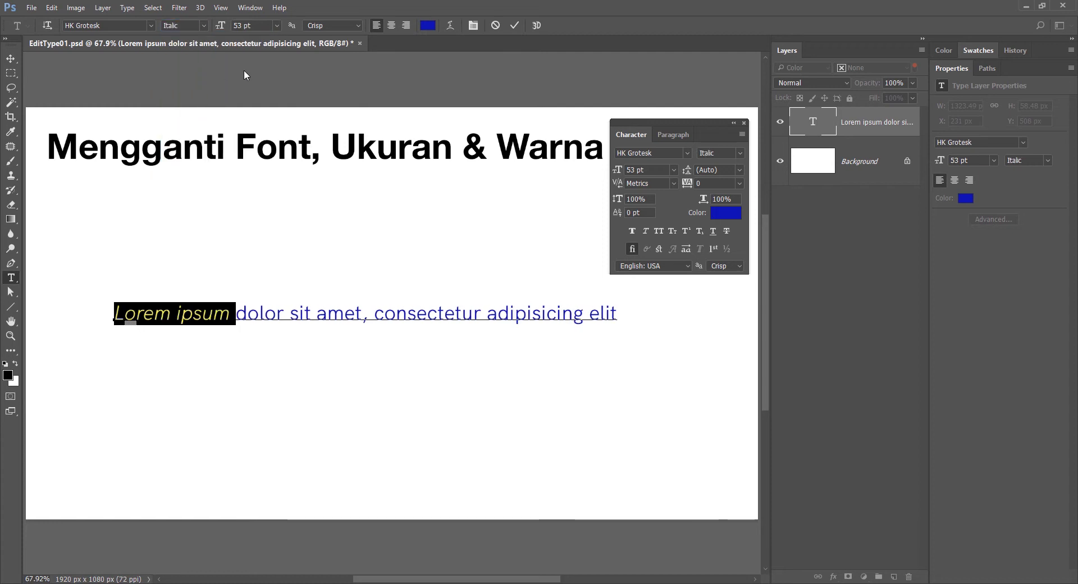
pyautogui.click(275, 26)
pyautogui.click(262, 232)
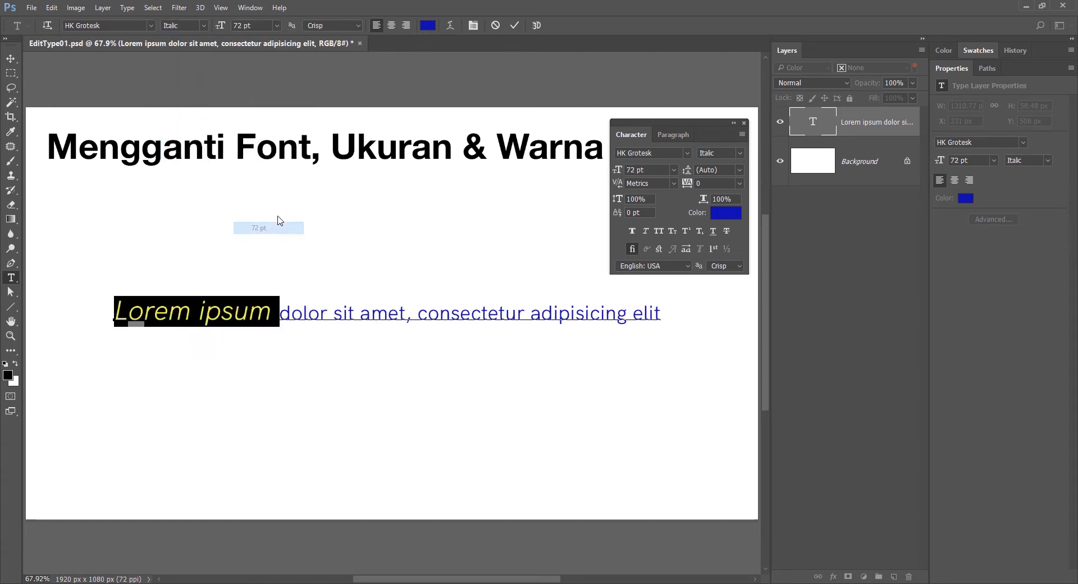
# Recolor the selected words "Lorem ipsum" to a pinkish red and commit the text edit.
pyautogui.click(429, 25)
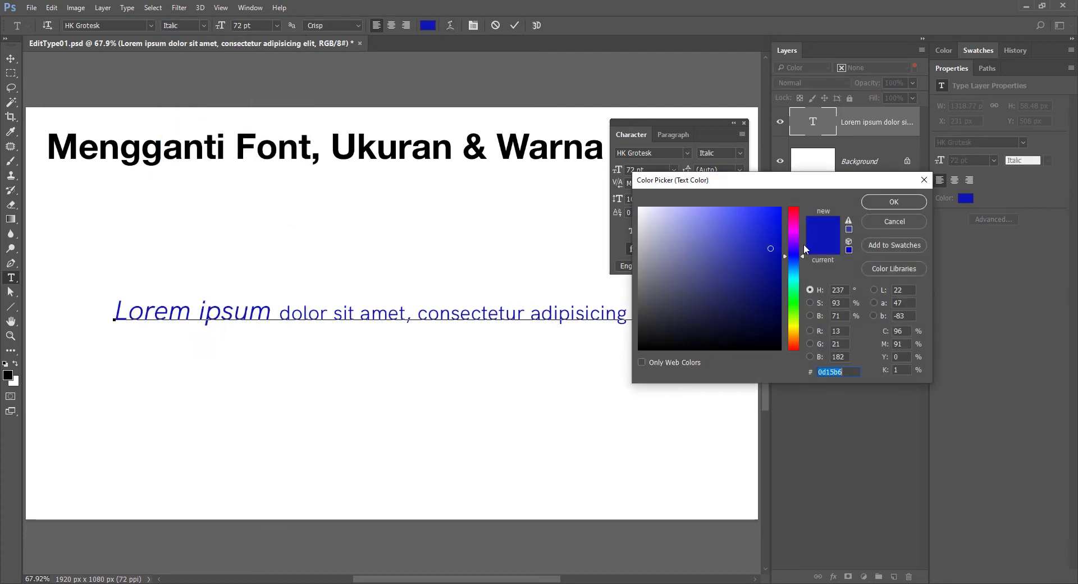
pyautogui.click(791, 216)
pyautogui.click(757, 236)
pyautogui.click(894, 201)
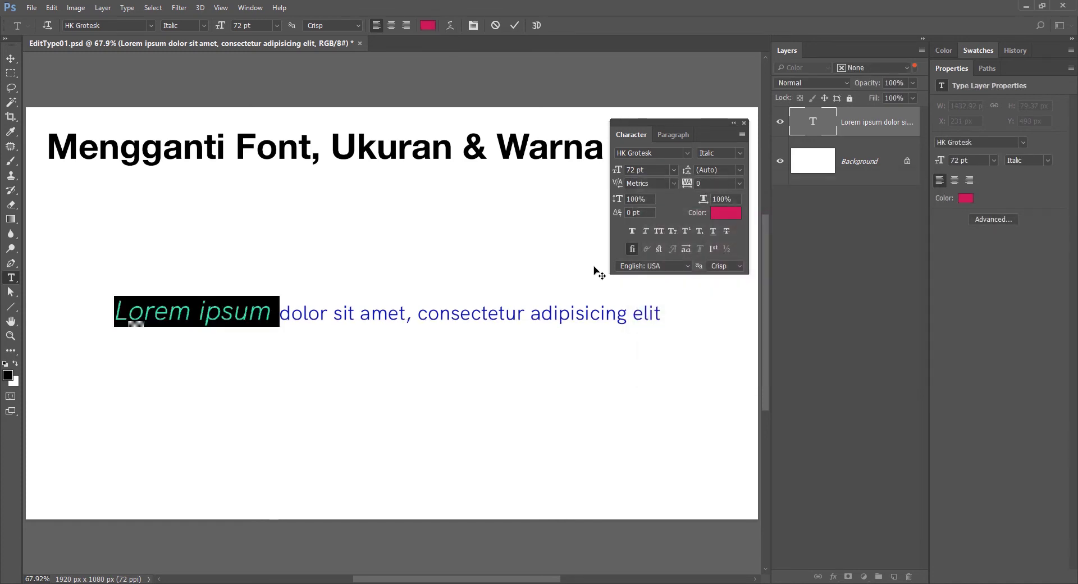
pyautogui.click(514, 25)
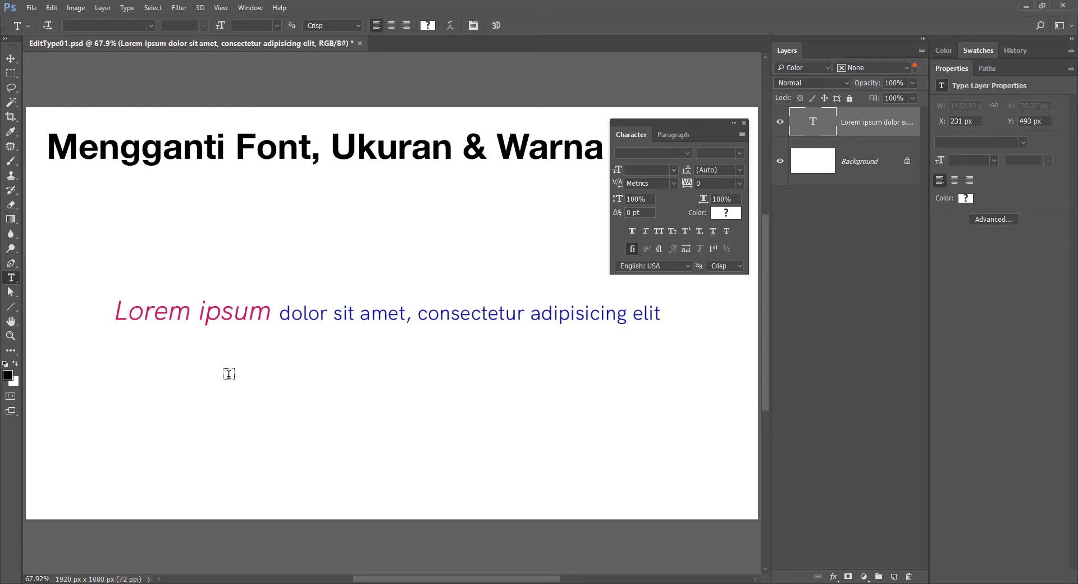
# Set the foreground color to orange #e4860c and fill the whole Lorem ipsum type layer with it.
pyautogui.click(8, 375)
pyautogui.moveTo(793, 349); pyautogui.dragTo(793, 337)
pyautogui.click(773, 225)
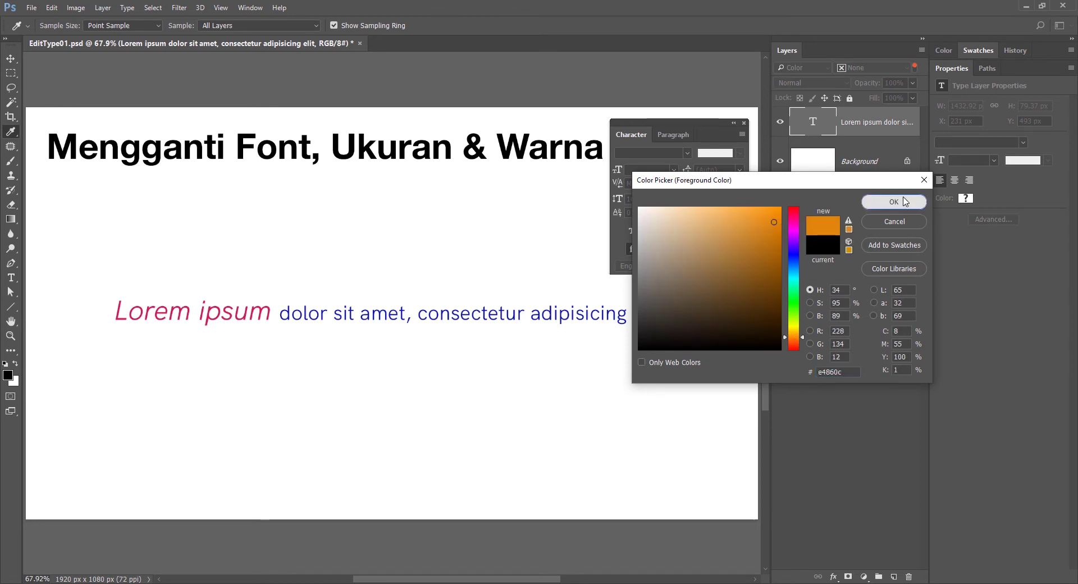
pyautogui.click(894, 201)
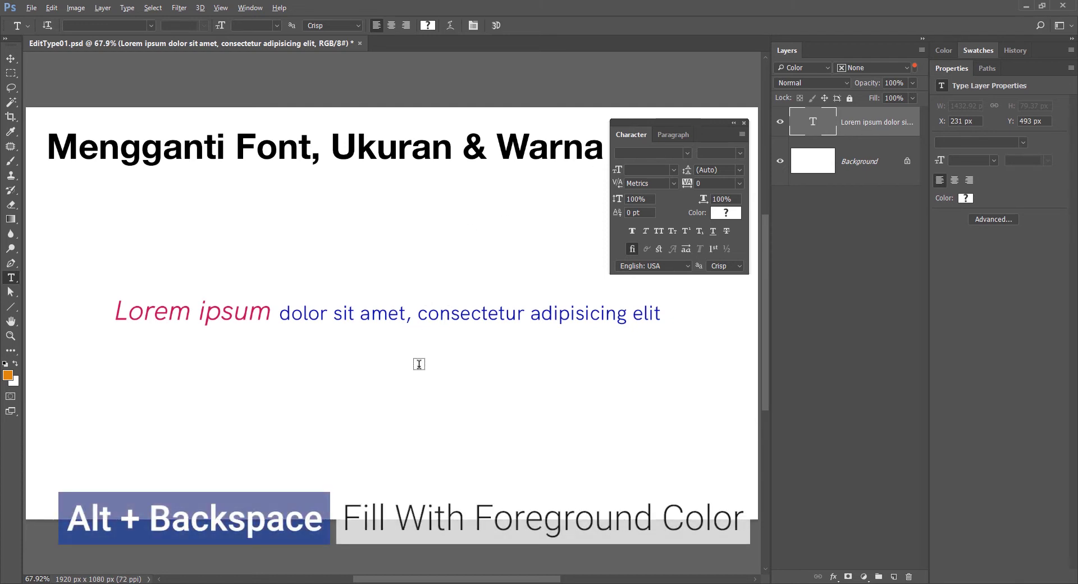
pyautogui.hotkey('alt', 'BackSpace')
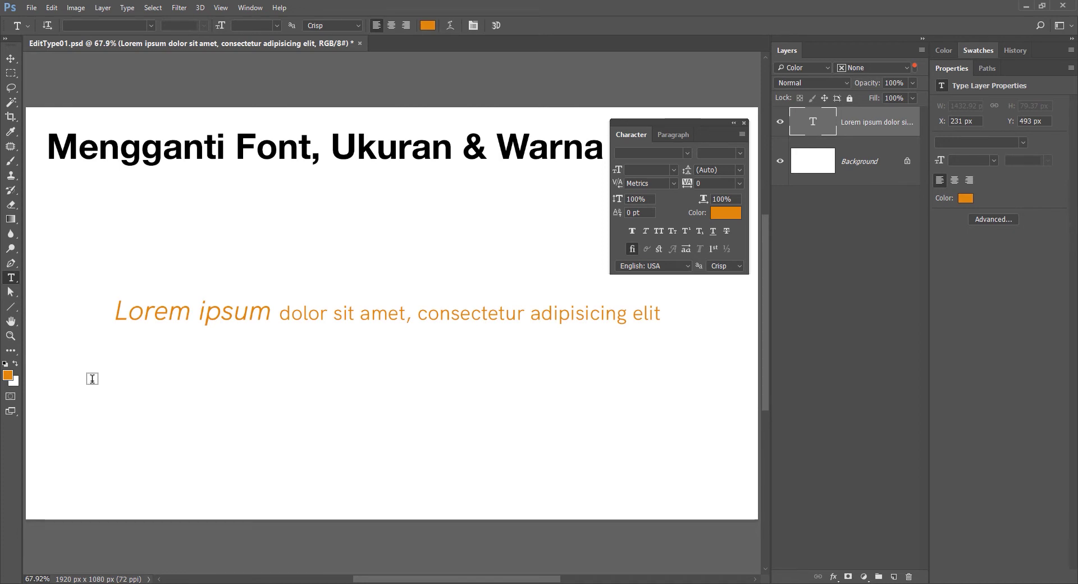
# Set the background color to green #1e943d and fill the Lorem ipsum type layer with it.
pyautogui.click(15, 384)
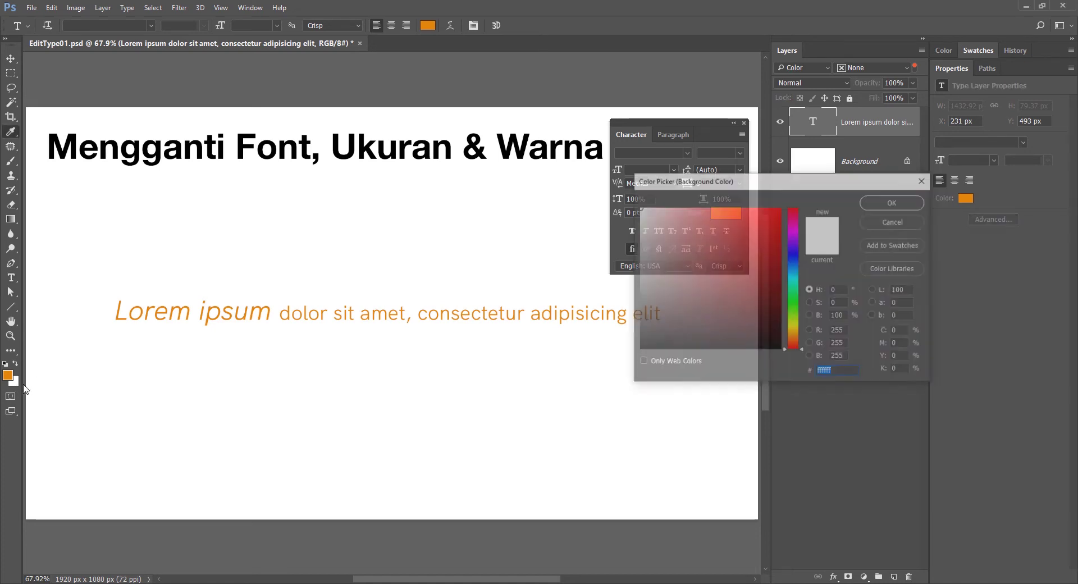
pyautogui.click(795, 308)
pyautogui.click(752, 268)
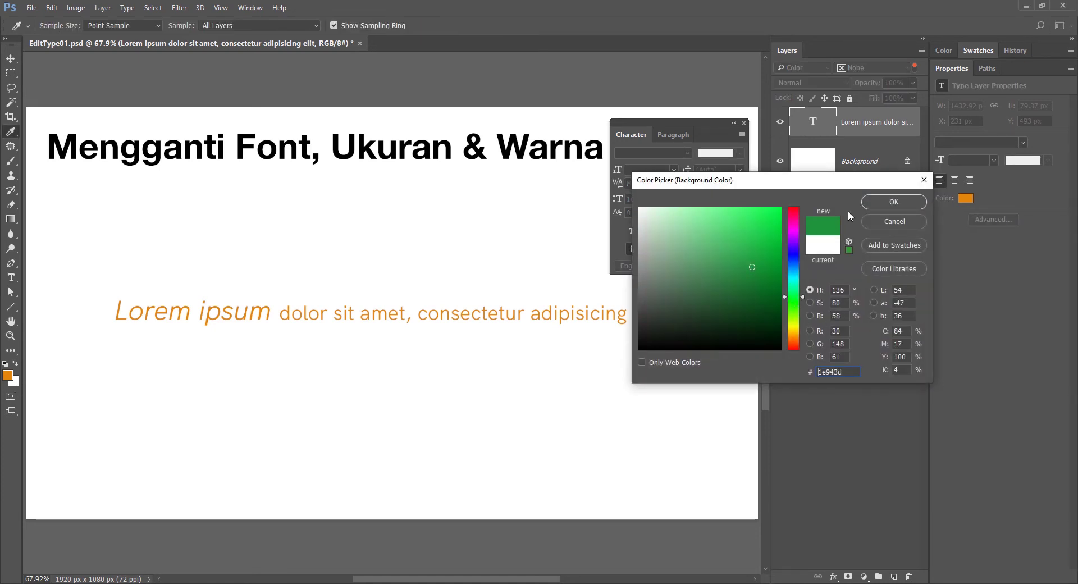
pyautogui.click(894, 201)
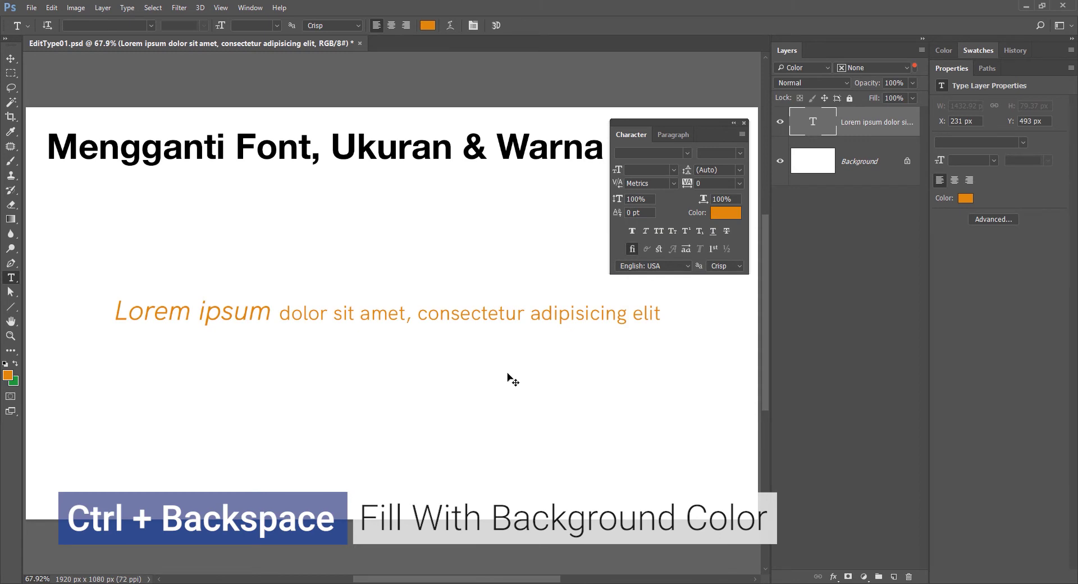
pyautogui.hotkey('ctrl', 'BackSpace')
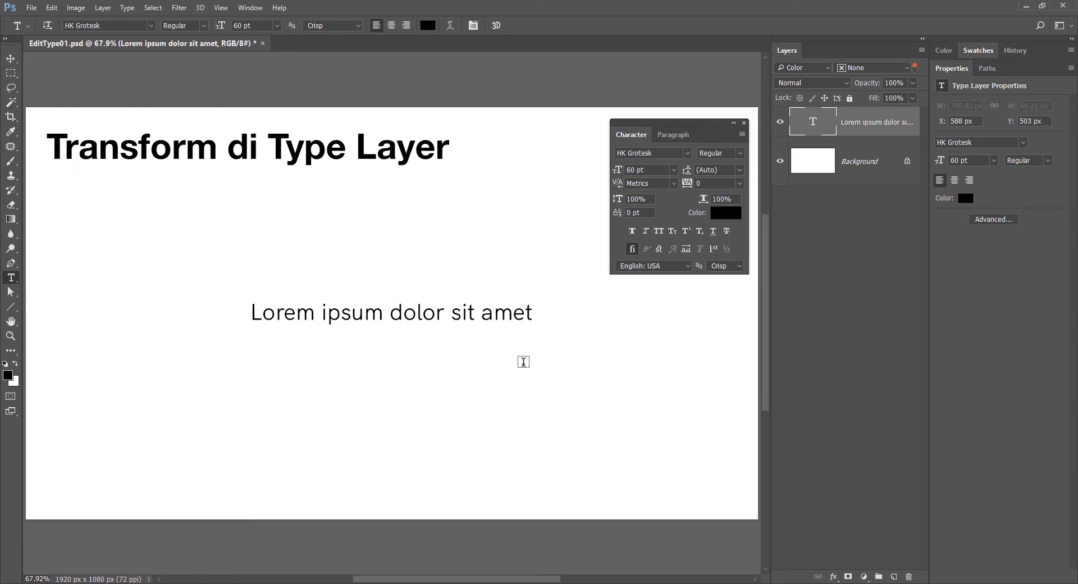
# Select the Lorem ipsum type layer and enlarge its text proportionally with Free Transform to about 73.82 pt.
pyautogui.click(880, 236)
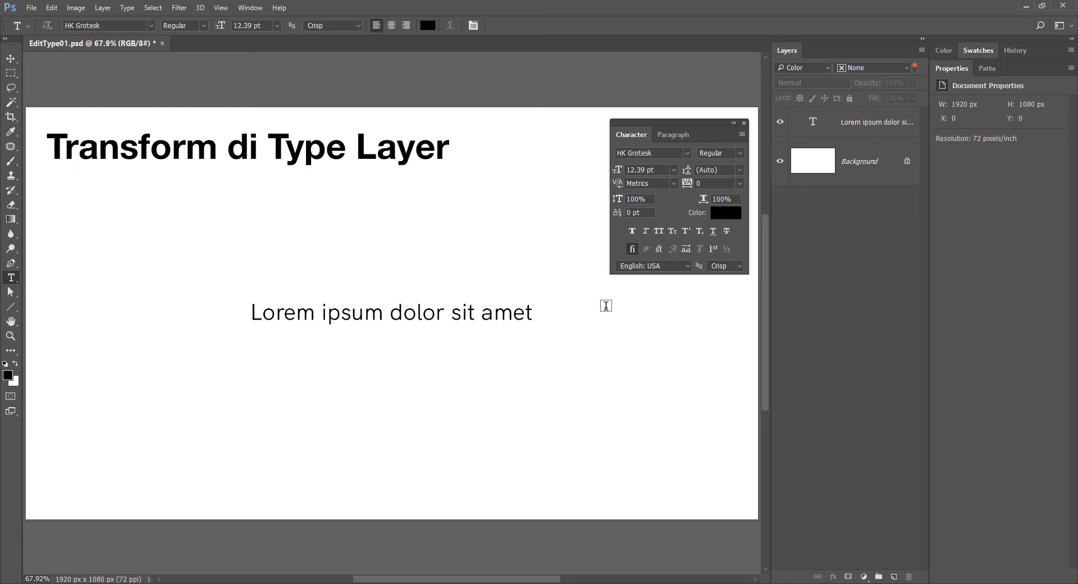
pyautogui.click(836, 126)
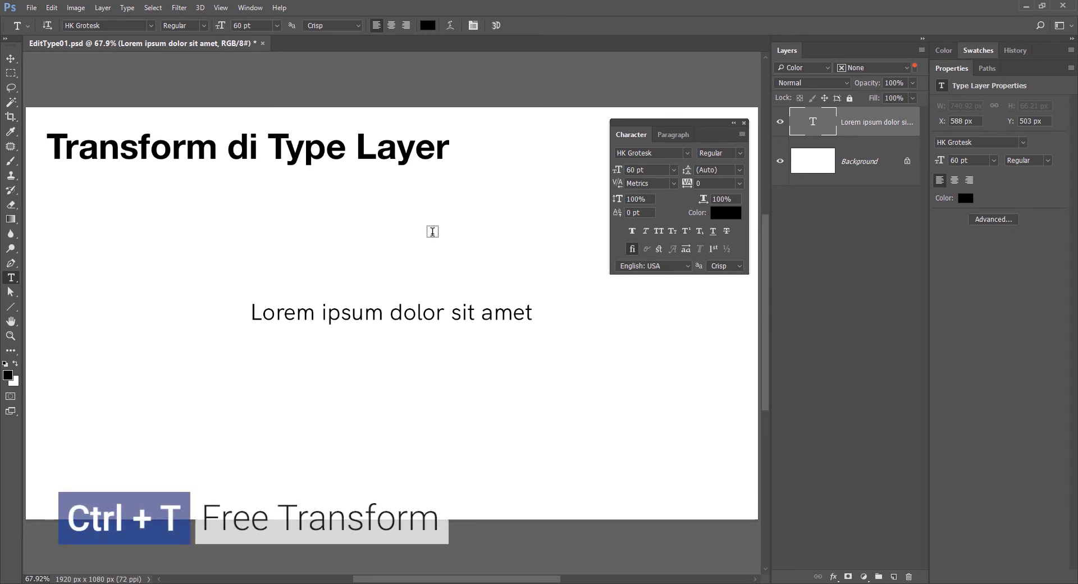
pyautogui.hotkey('ctrl', 't')
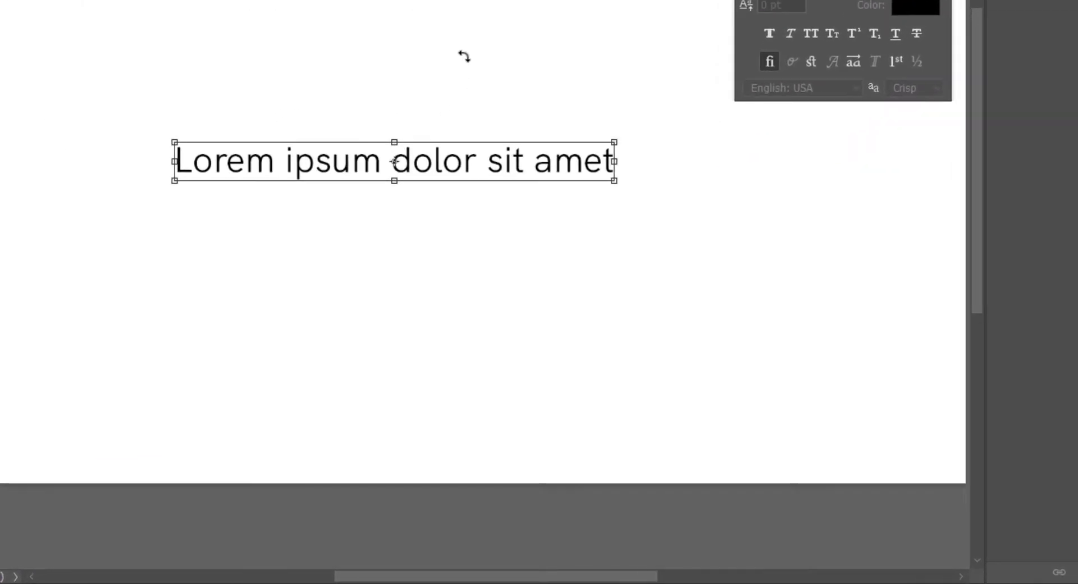
pyautogui.rightClick(470, 160)
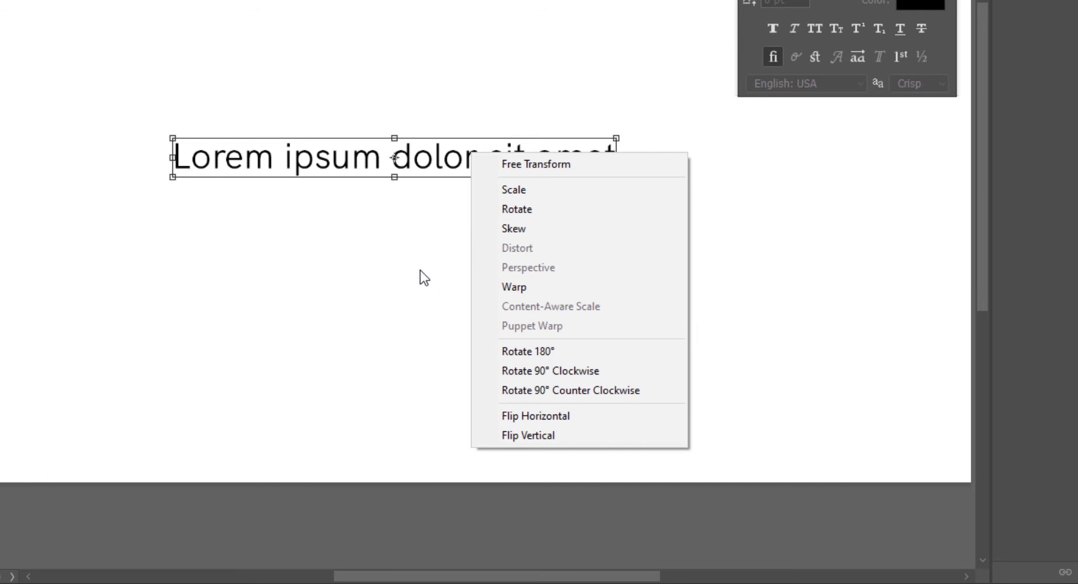
pyautogui.click(318, 159)
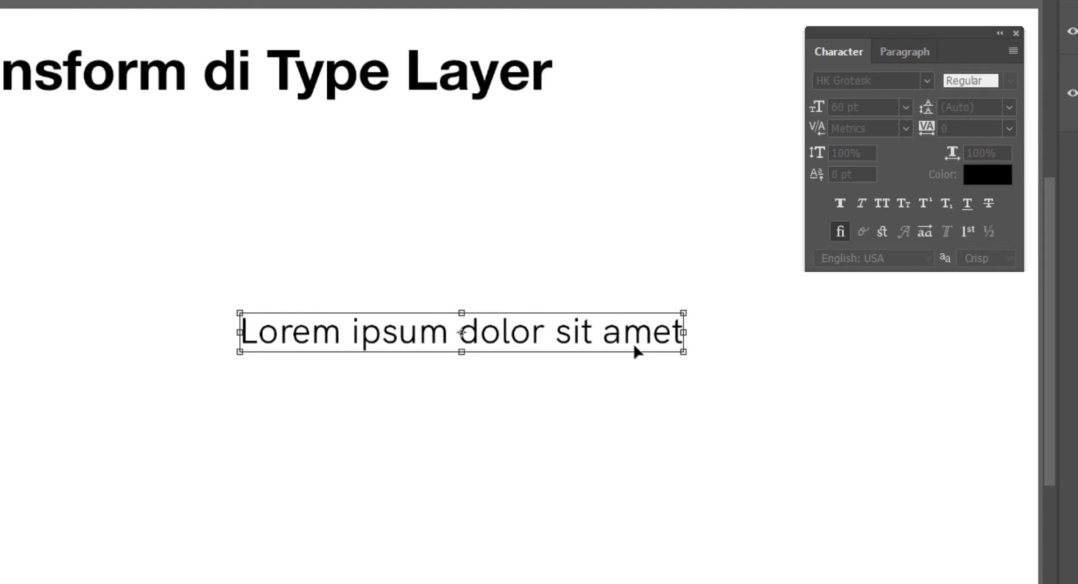
pyautogui.moveTo(238, 352); pyautogui.dragTo(141, 409)
pyautogui.press('Return')
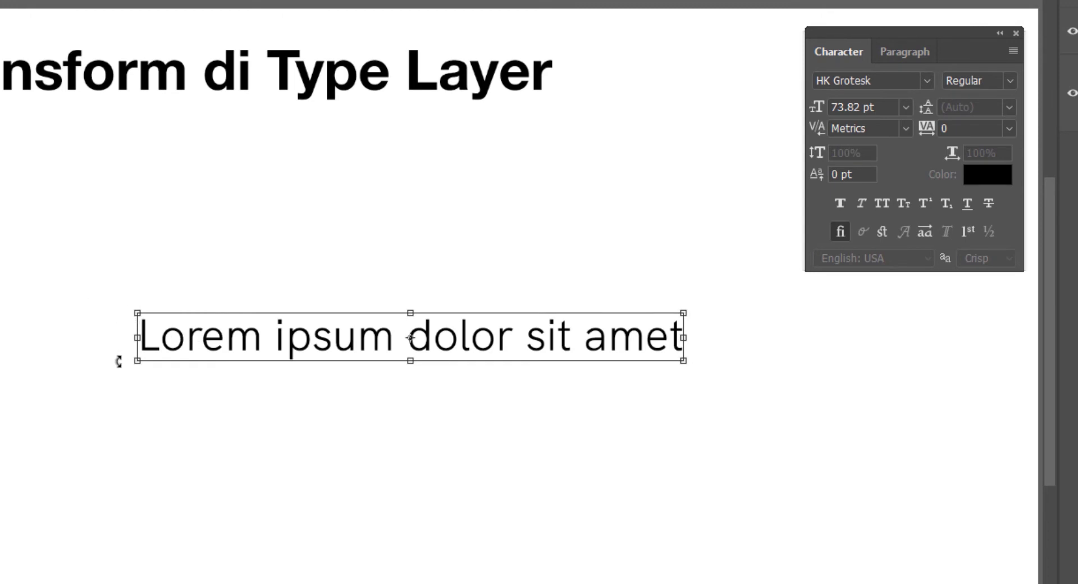
# Rotate the Lorem ipsum text slightly counterclockwise to about -3.86° and skew it horizontally to about -12.03°.
pyautogui.moveTo(116, 355); pyautogui.dragTo(164, 430)
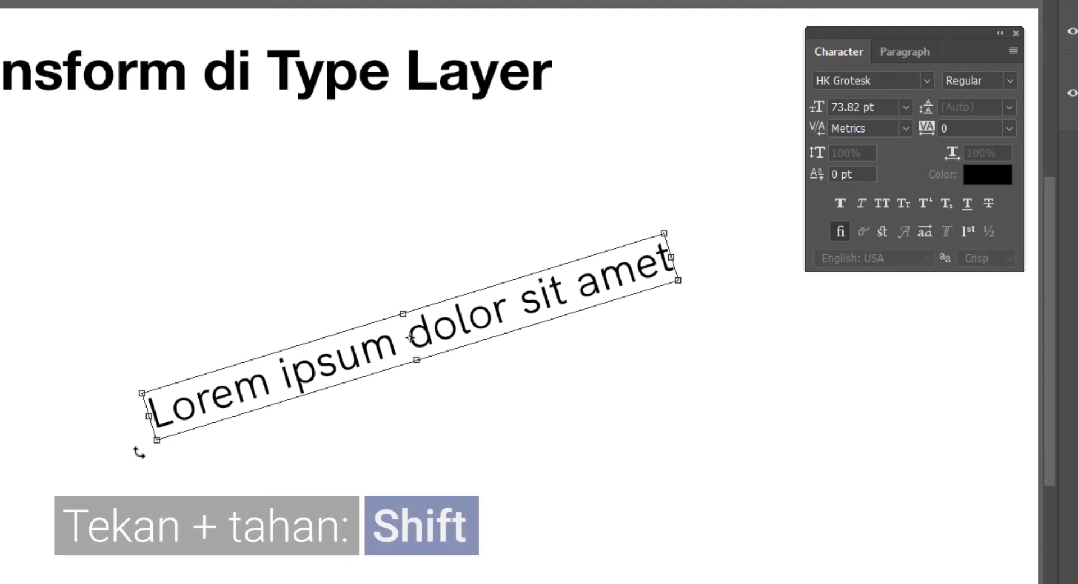
pyautogui.moveTo(135, 451); pyautogui.dragTo(84, 357)
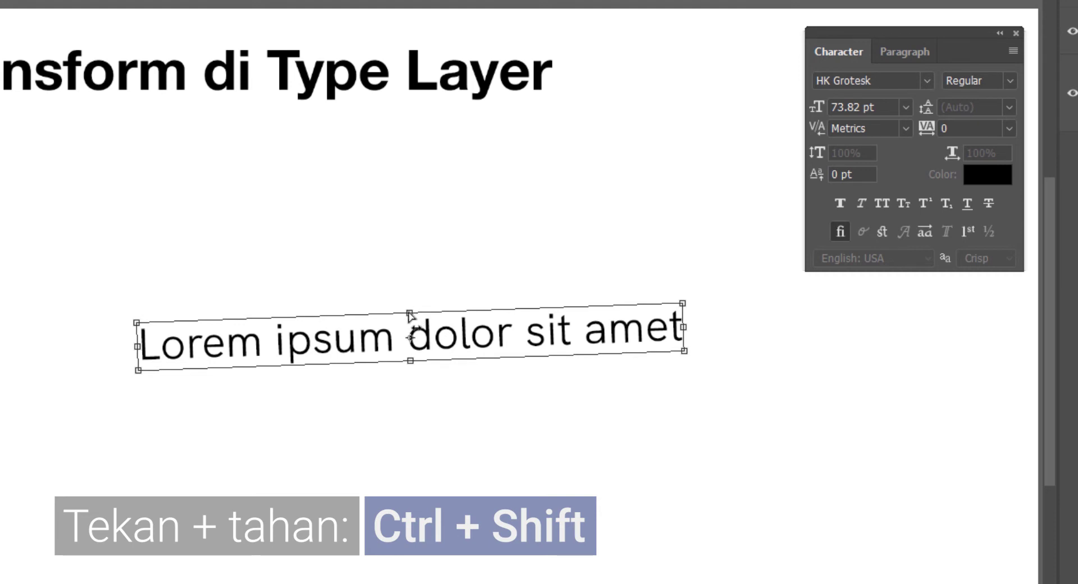
pyautogui.moveTo(409, 315)
pyautogui.mouseDown()
pyautogui.moveTo(452, 310)
pyautogui.moveTo(417, 312)
pyautogui.mouseUp()
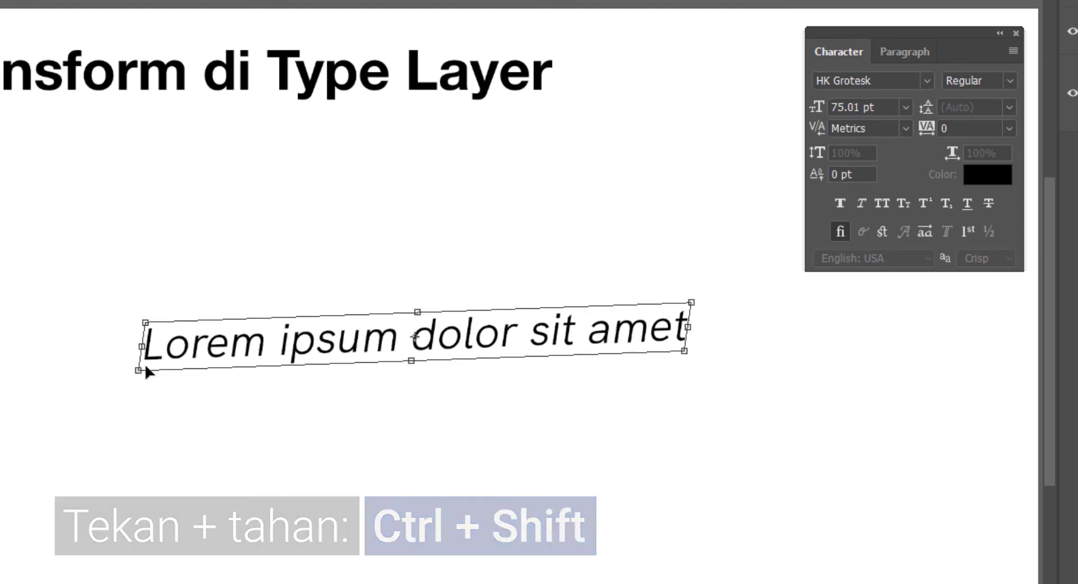
pyautogui.moveTo(146, 368); pyautogui.dragTo(143, 386)
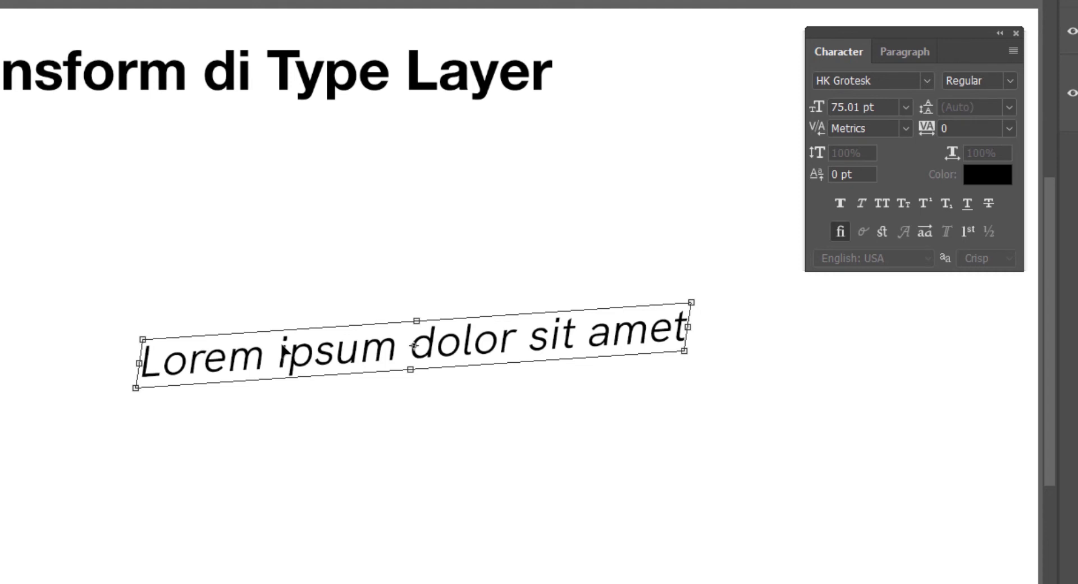
# Switch the active transform to warp mode and apply the Arc warp style to the Lorem ipsum text.
pyautogui.rightClick(283, 348)
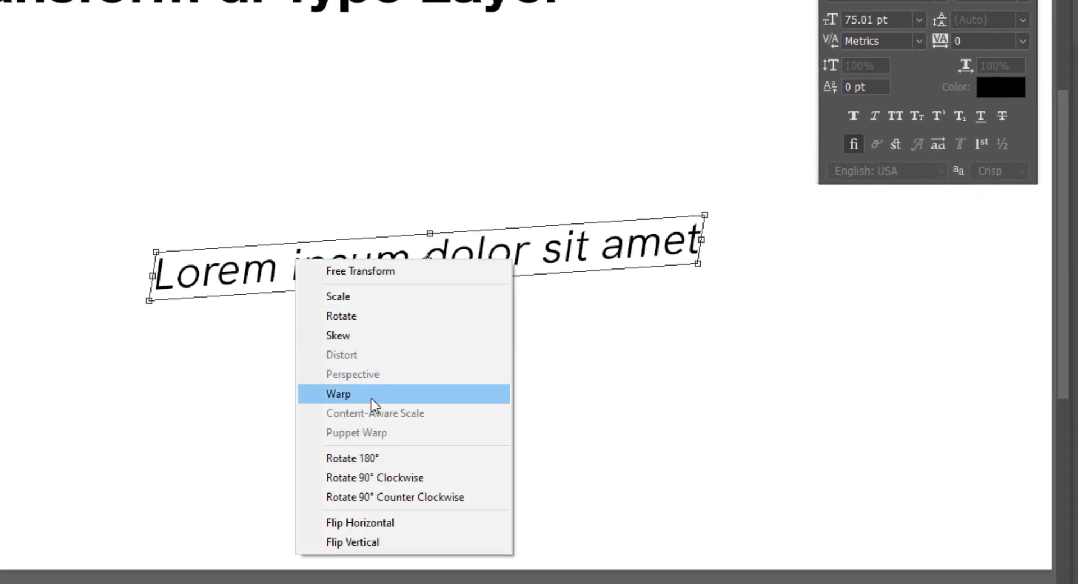
pyautogui.click(568, 289)
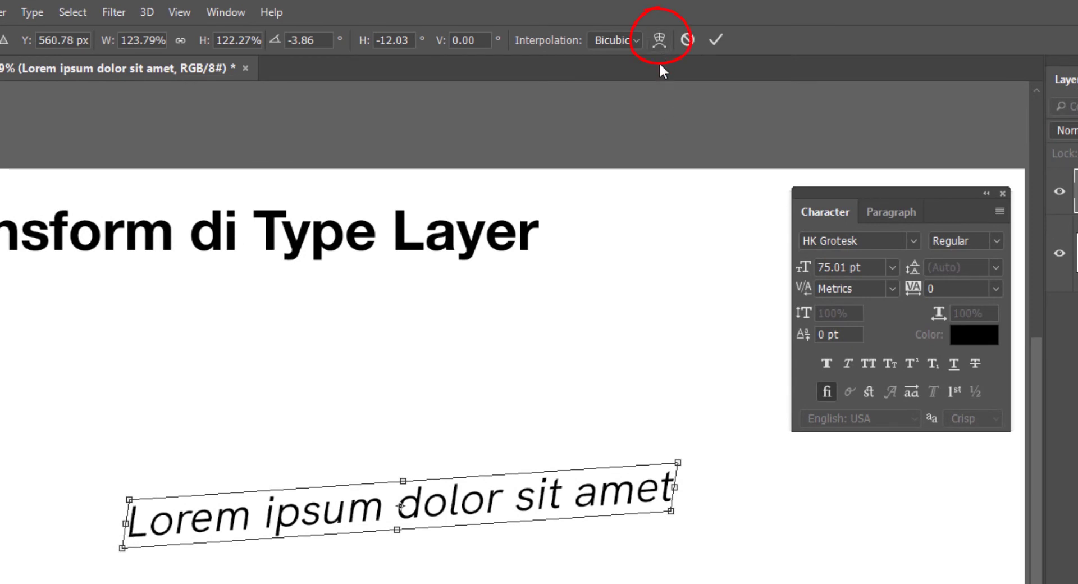
pyautogui.click(659, 39)
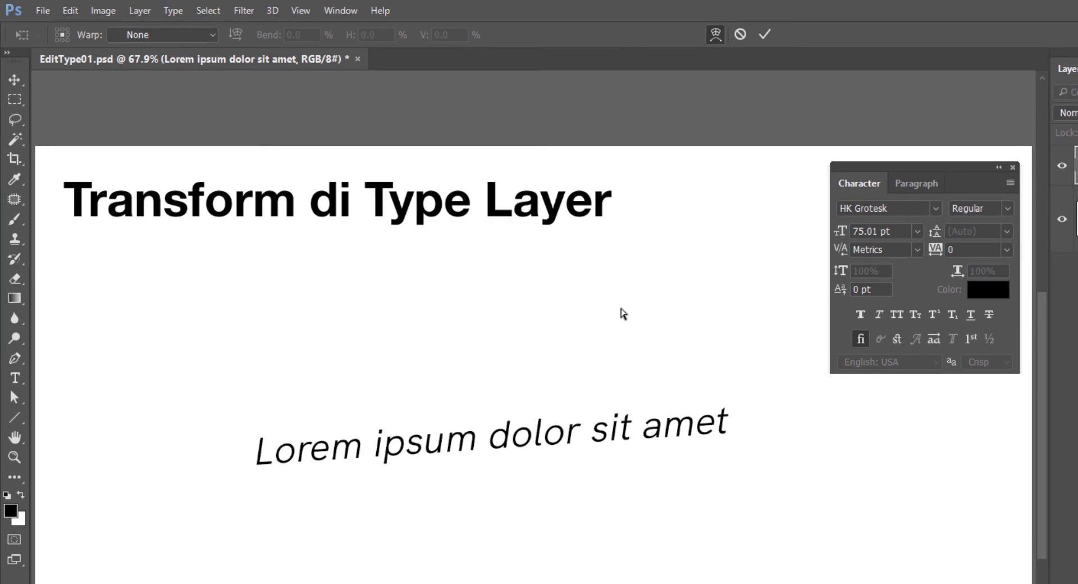
pyautogui.click(184, 35)
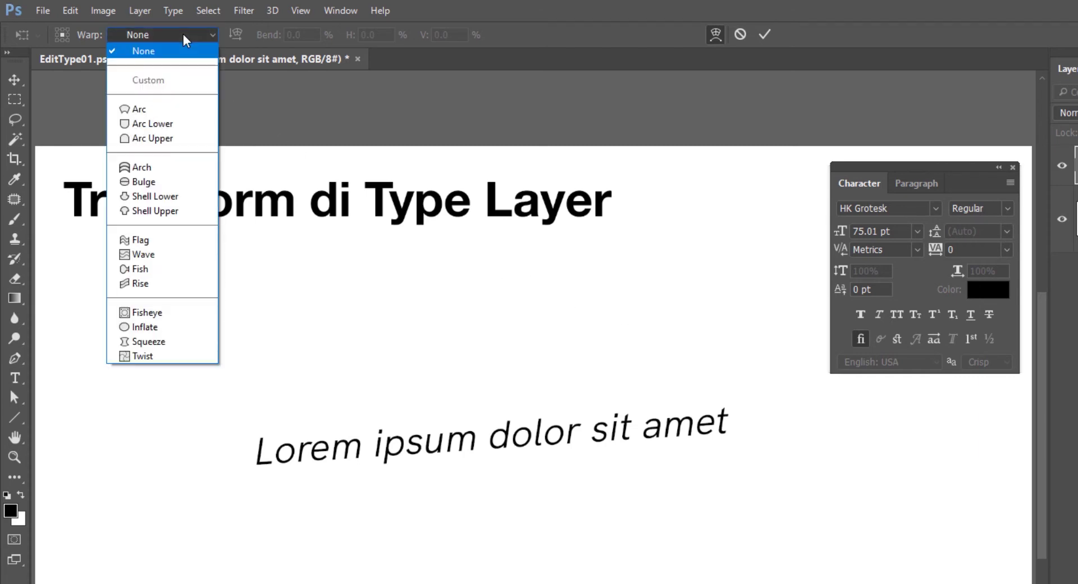
pyautogui.click(188, 109)
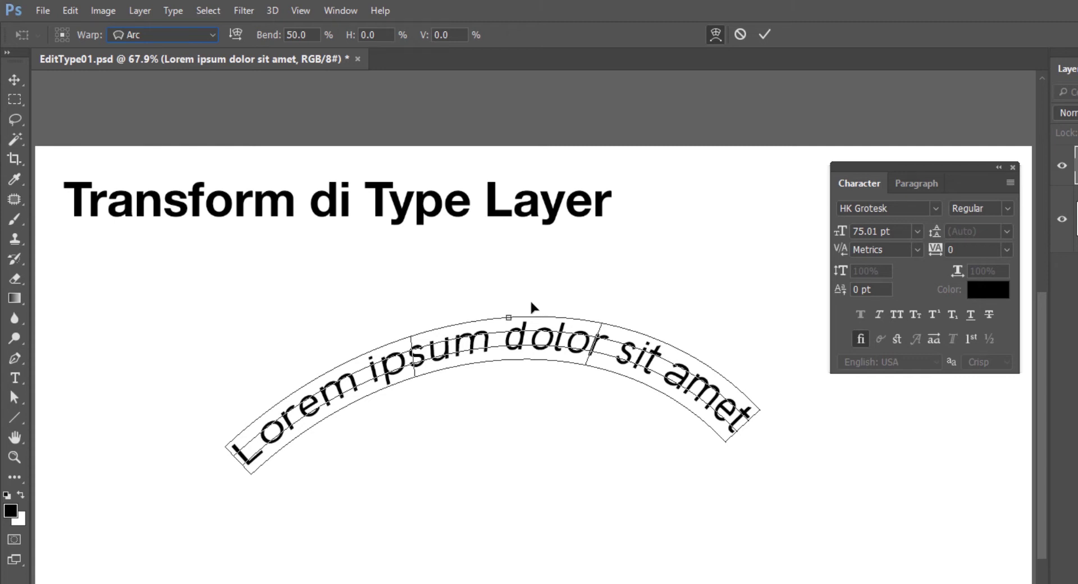
# Adjust the Arc warp to about 48.7% bend, 2.2% horizontal and -3.6% vertical distortion, and commit the transform.
pyautogui.moveTo(508, 330)
pyautogui.mouseDown()
pyautogui.moveTo(503, 385)
pyautogui.moveTo(506, 310)
pyautogui.moveTo(503, 385)
pyautogui.moveTo(505, 329)
pyautogui.mouseUp()
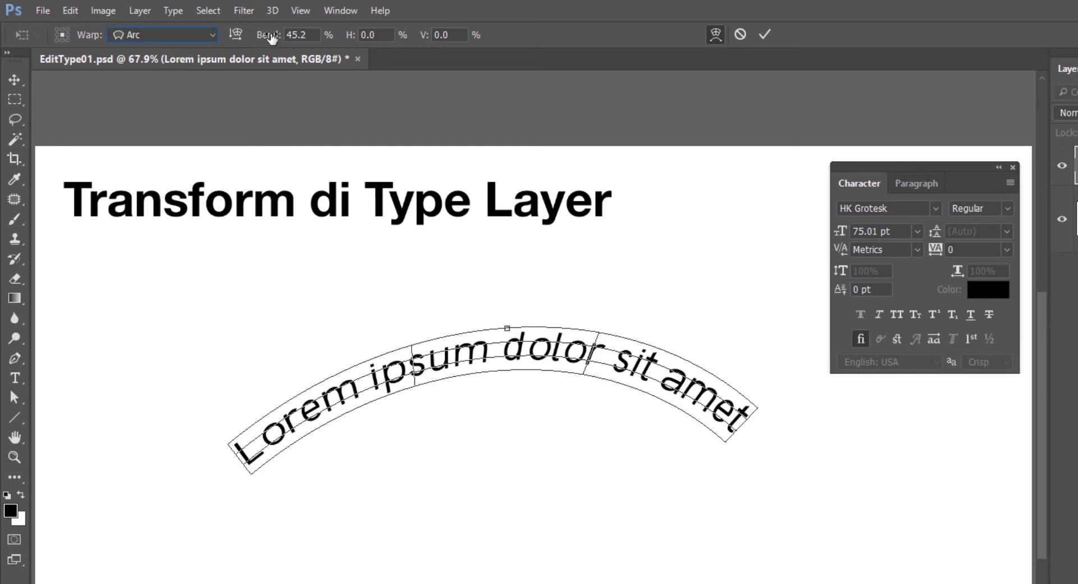
pyautogui.moveTo(272, 43); pyautogui.dragTo(327, 43)
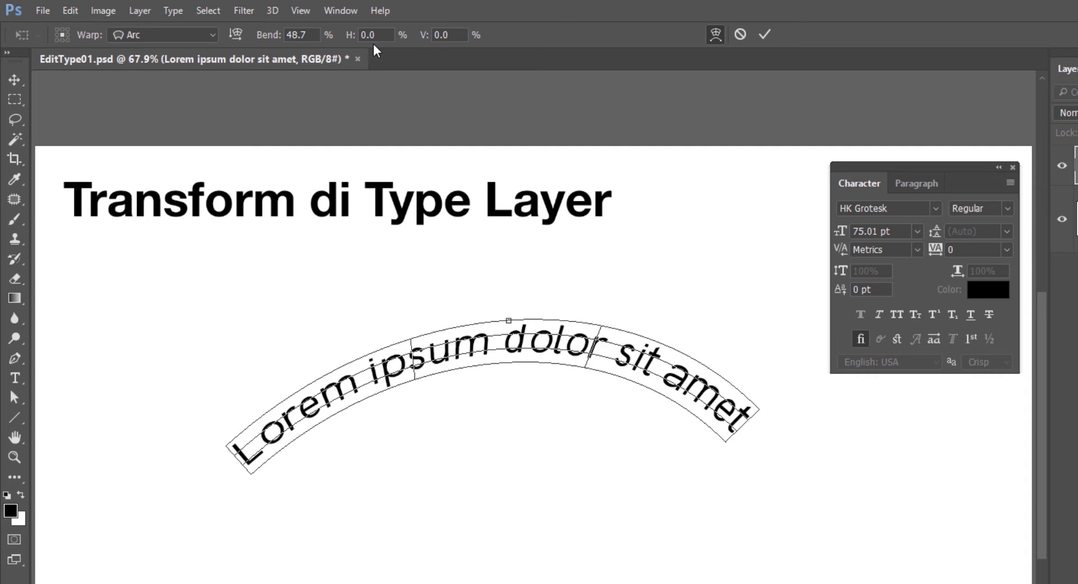
pyautogui.moveTo(352, 35); pyautogui.dragTo(398, 37)
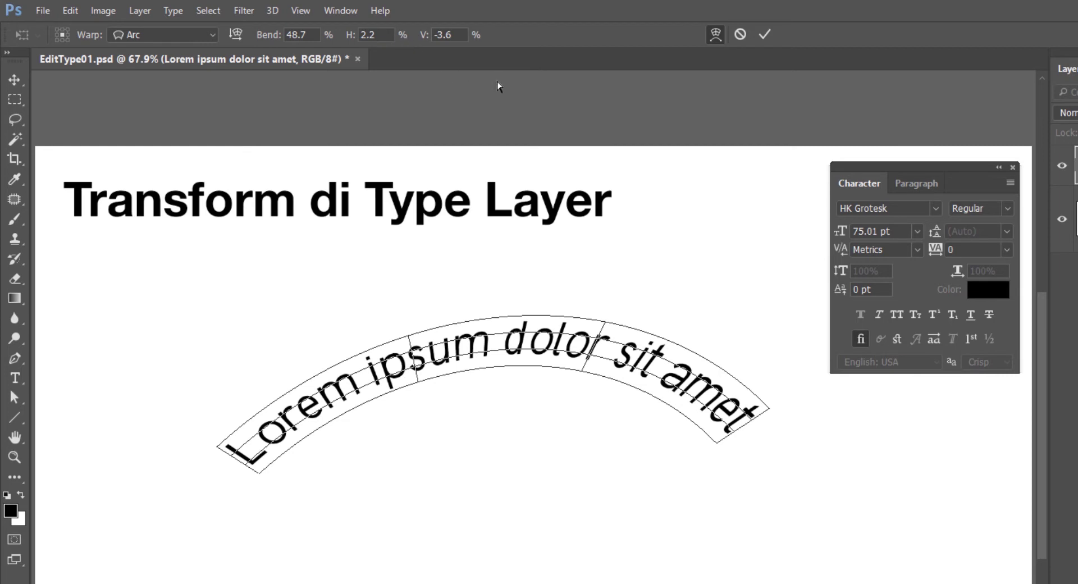
pyautogui.click(714, 35)
pyautogui.click(715, 34)
pyautogui.click(763, 36)
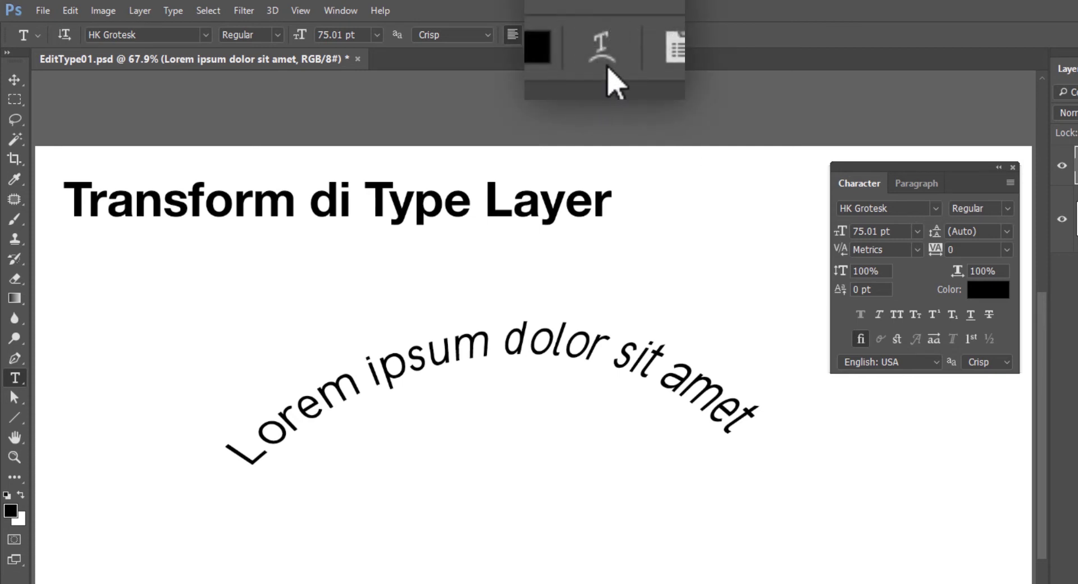
# Open the Warp Text settings, try the Vertical orientation on the Arc warp and return it to Horizontal.
pyautogui.click(603, 49)
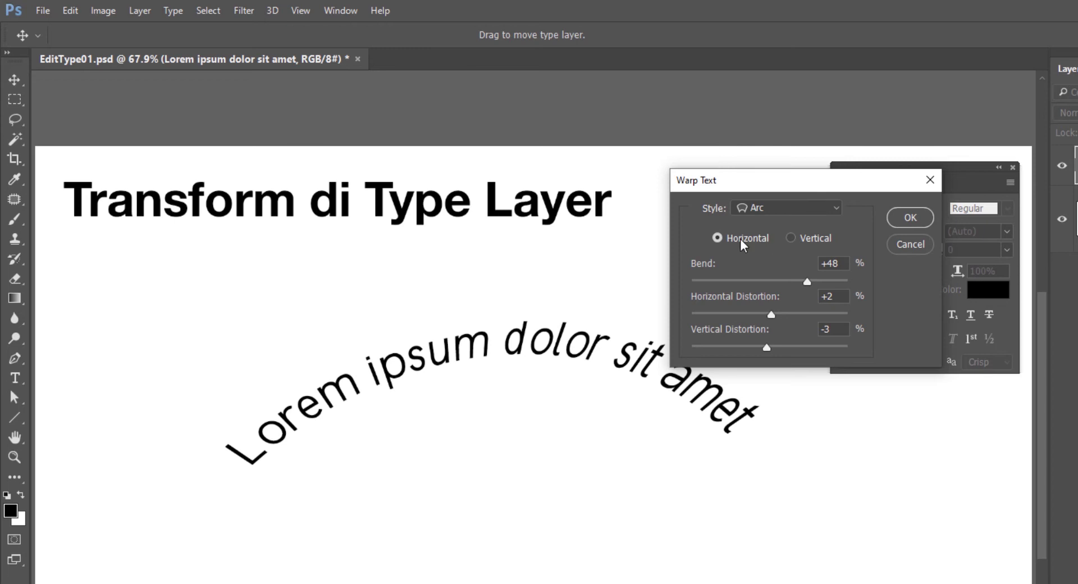
pyautogui.click(814, 238)
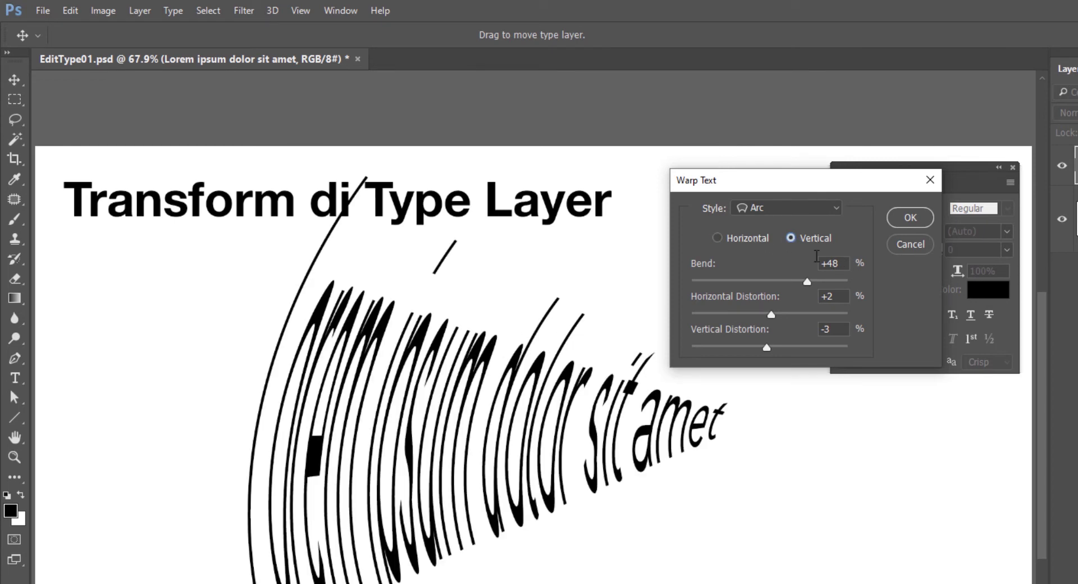
pyautogui.click(741, 238)
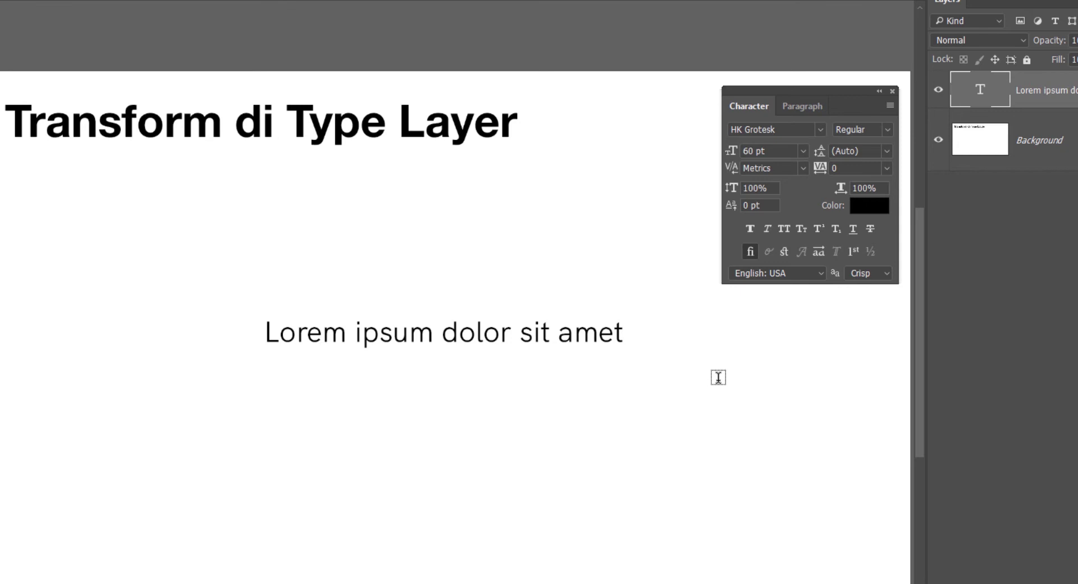
# Check which Free Transform modes are available for the unwarped Lorem ipsum type layer and leave the transform.
pyautogui.hotkey('ctrl', 't')
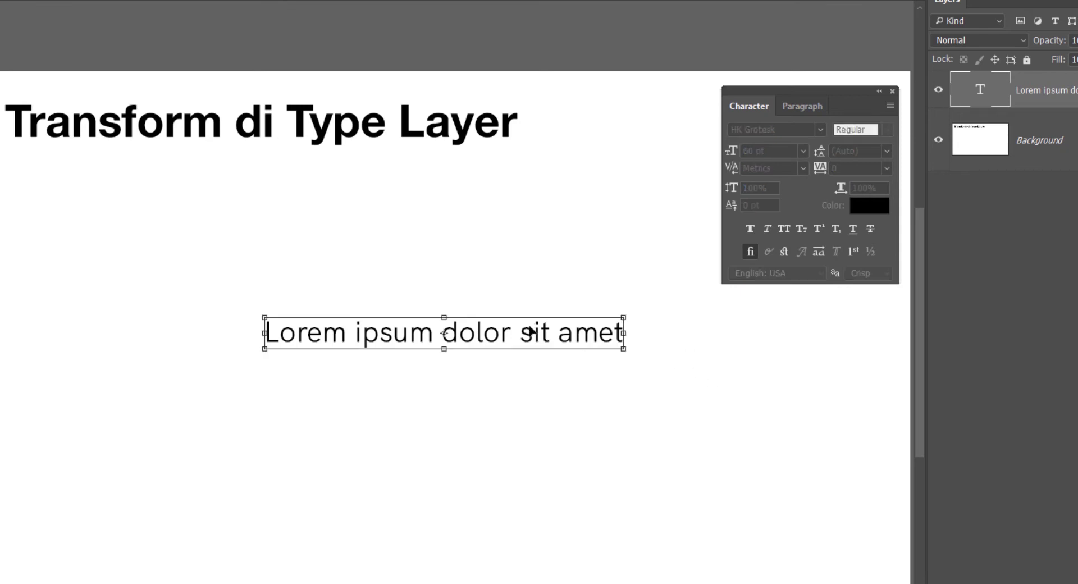
pyautogui.rightClick(531, 331)
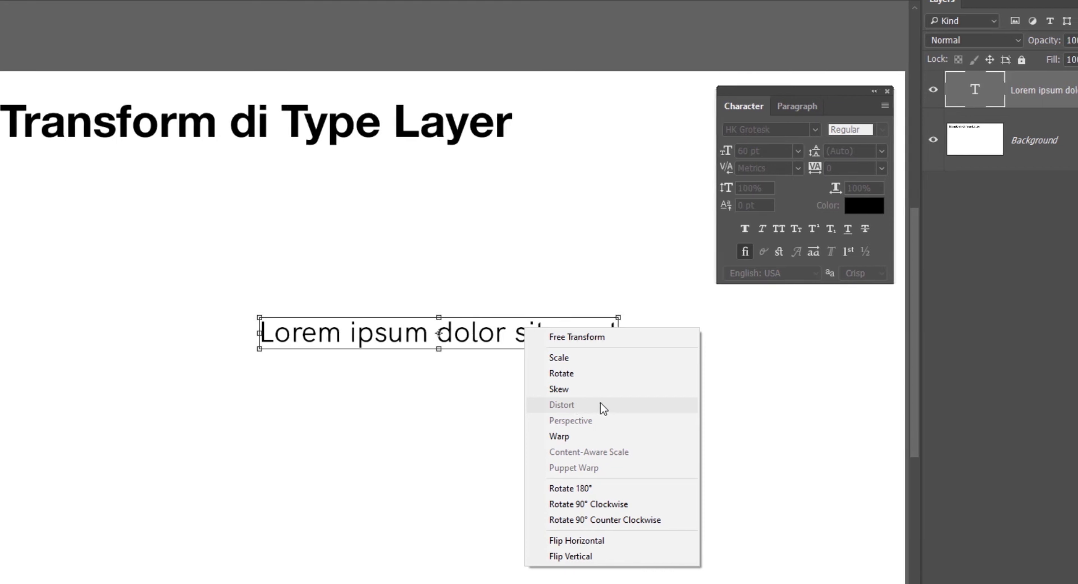
pyautogui.press('Escape')
pyautogui.press('Escape')
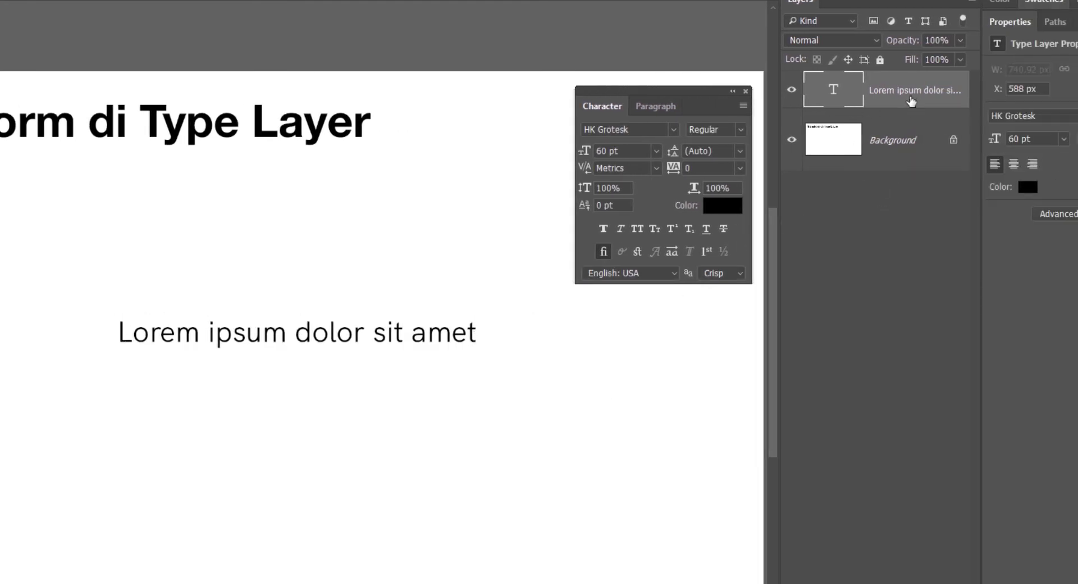
# Convert the Lorem ipsum type layer to a Smart Object and distort it by pulling its upper-right corner inward.
pyautogui.rightClick(898, 88)
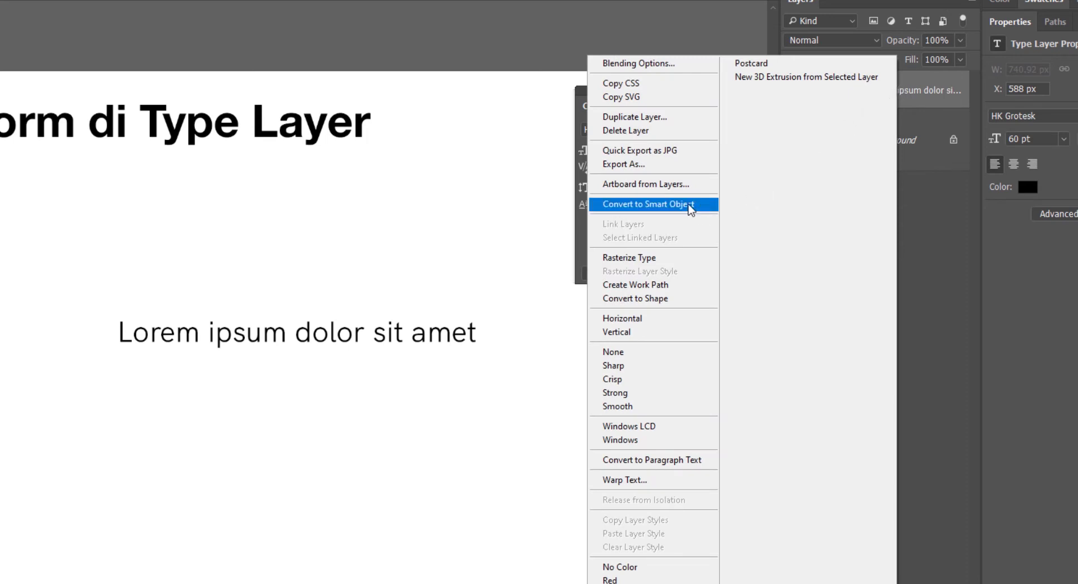
pyautogui.click(690, 207)
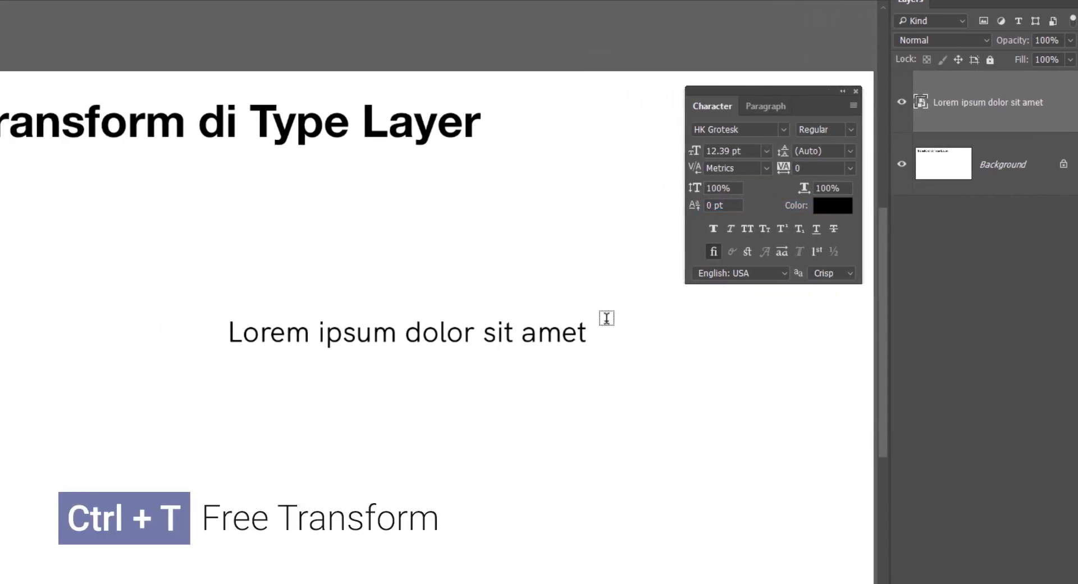
pyautogui.hotkey('ctrl', 't')
pyautogui.rightClick(444, 334)
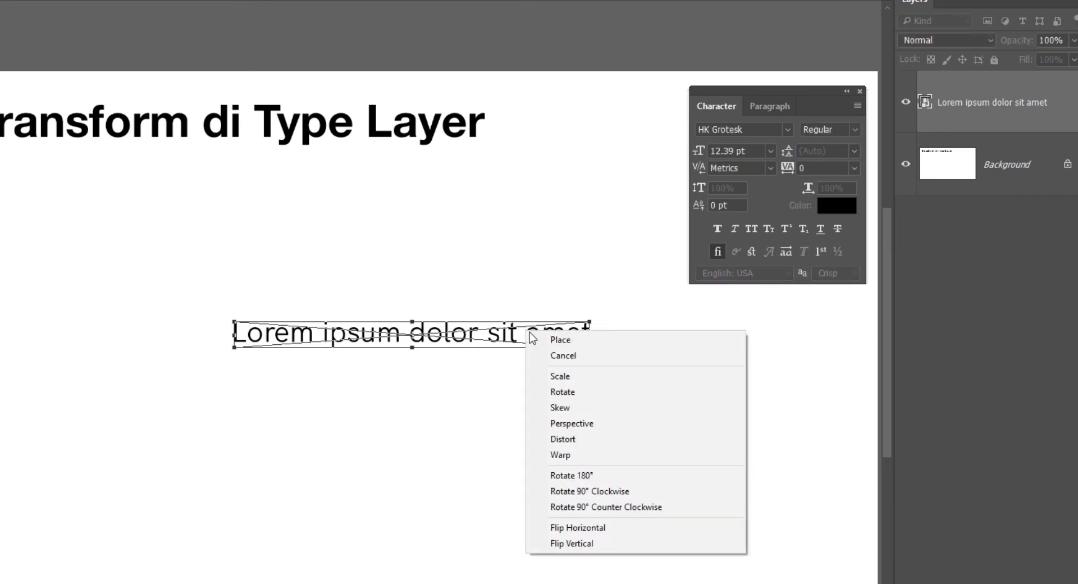
pyautogui.click(584, 443)
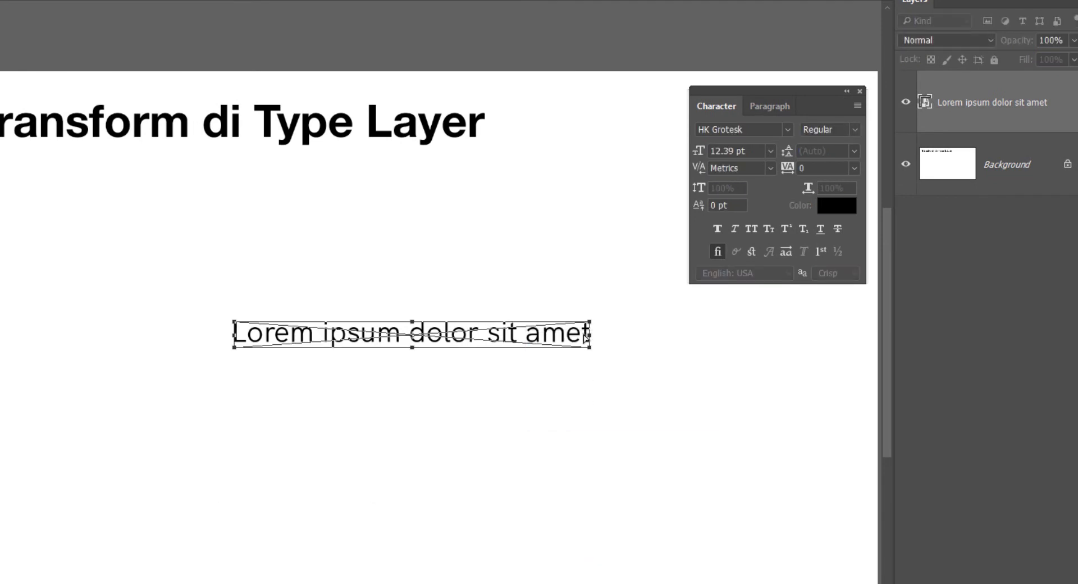
pyautogui.moveTo(588, 322); pyautogui.dragTo(536, 328)
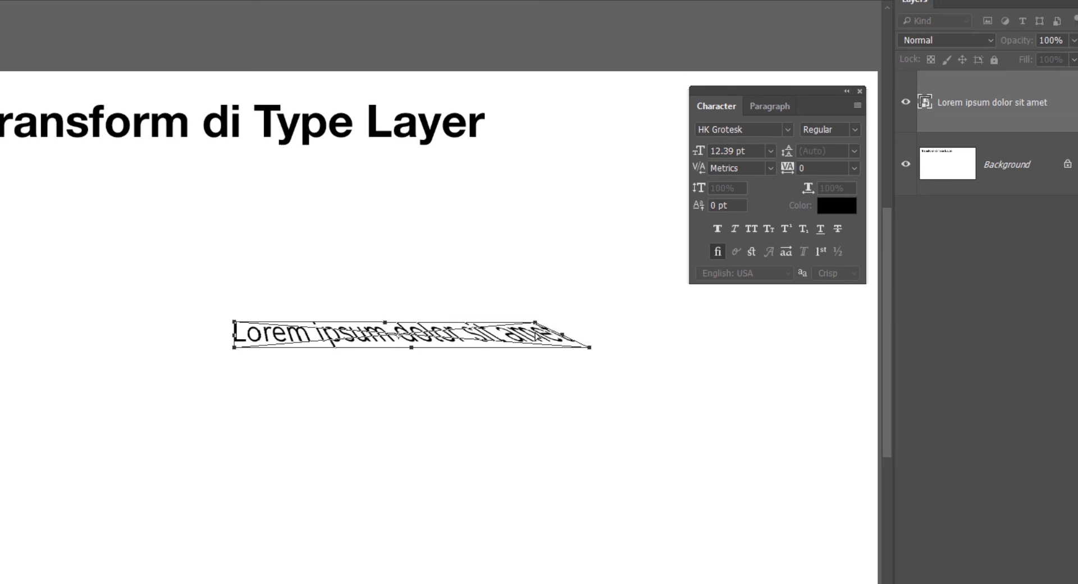
pyautogui.press('Return')
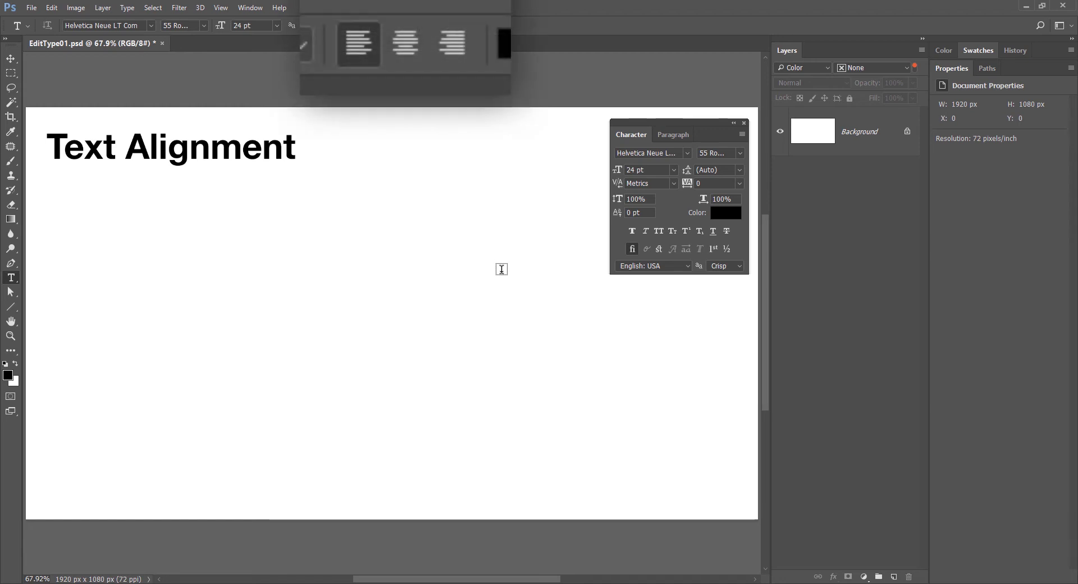
# Try the center and right alignment options for new text and return the alignment to left.
pyautogui.click(407, 44)
pyautogui.click(452, 45)
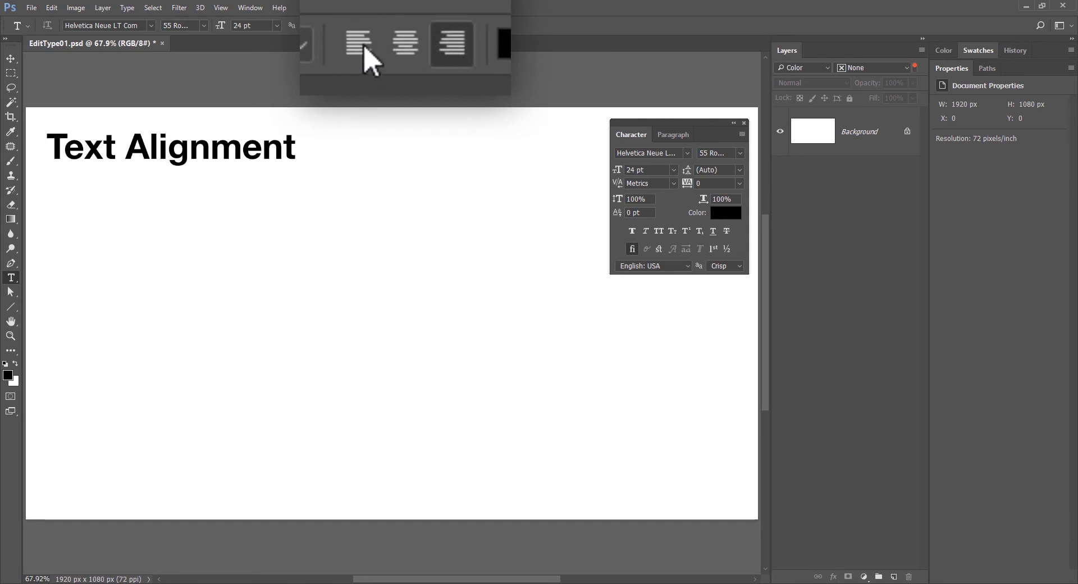
pyautogui.click(359, 44)
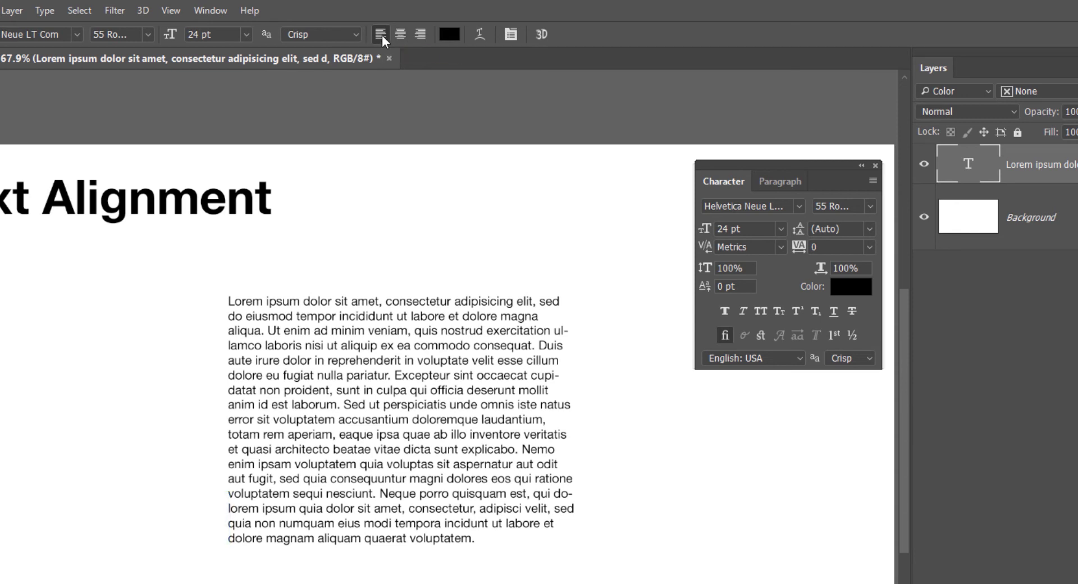
# Right-align the Lorem ipsum paragraph and change it to centered alignment.
pyautogui.click(420, 34)
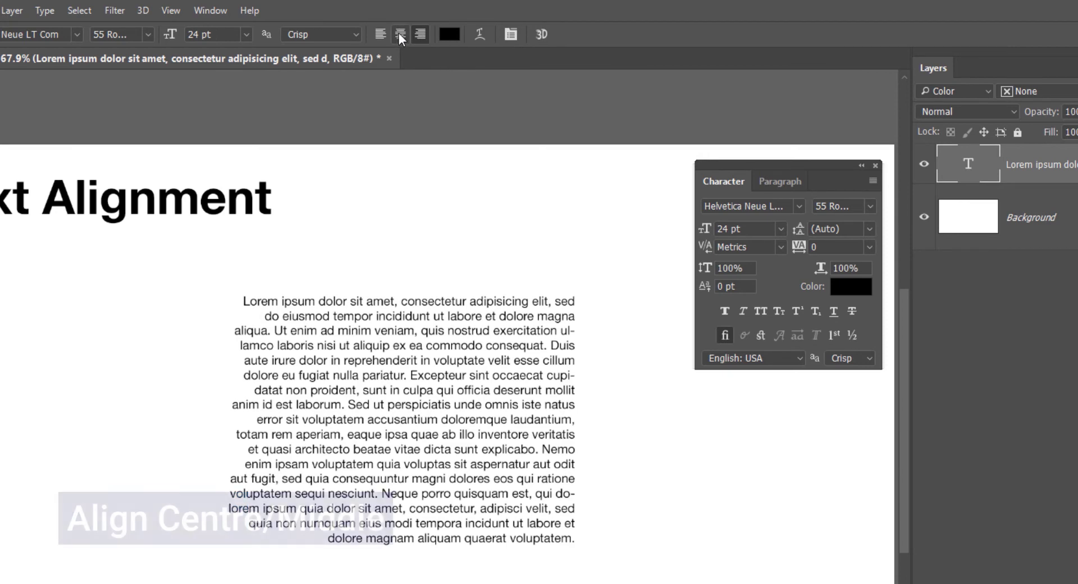
pyautogui.click(400, 35)
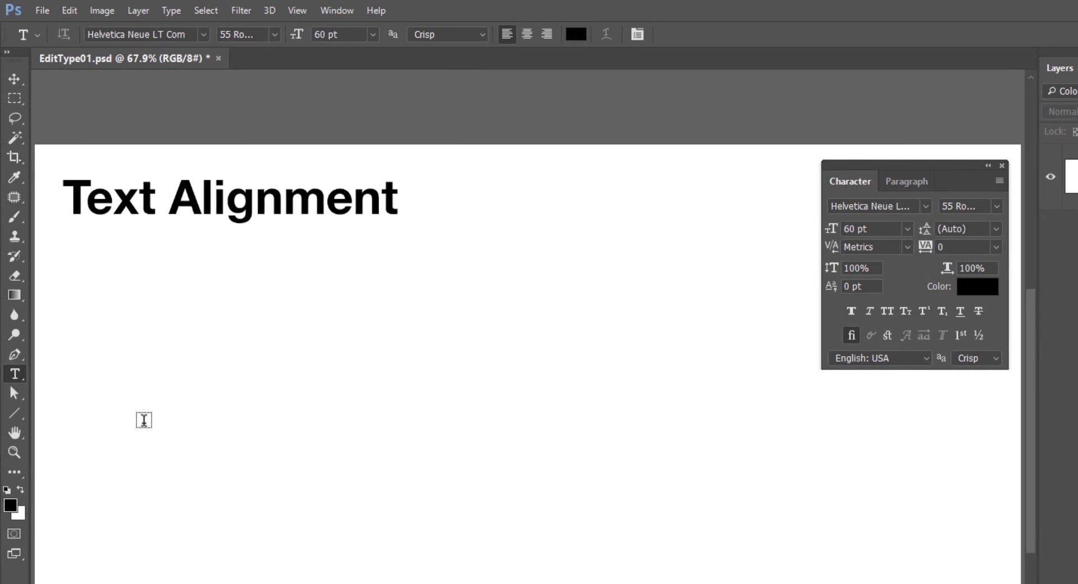
# Add a left-aligned 60 pt text line reading "align left: teks bergerak dari kiri ke kanan" beneath the Text Alignment heading.
pyautogui.click(144, 420)
pyautogui.write('ali')
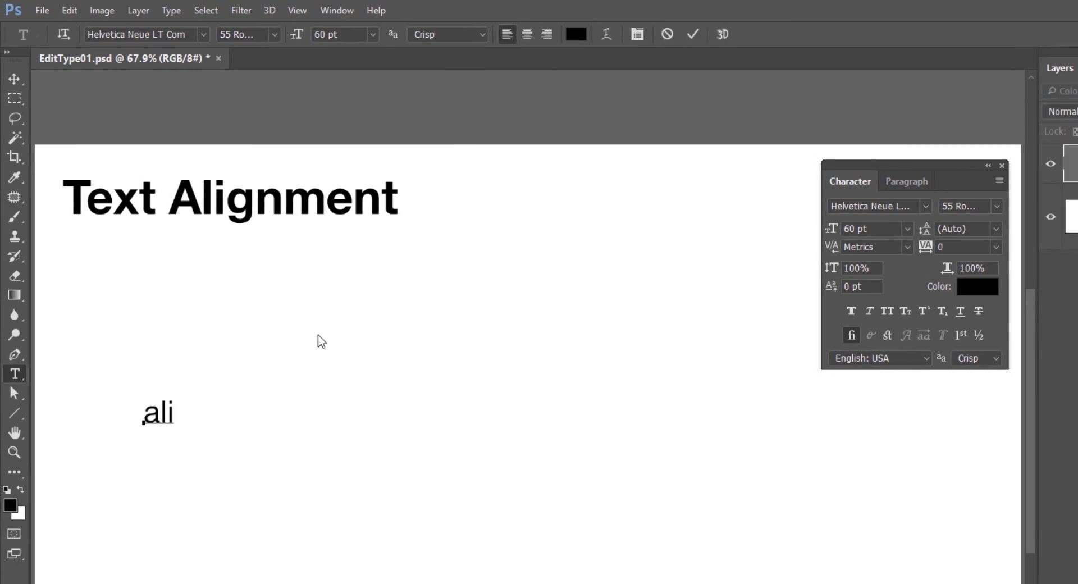
pyautogui.write('gn left: teks bergerak dari kiri ke kanan')
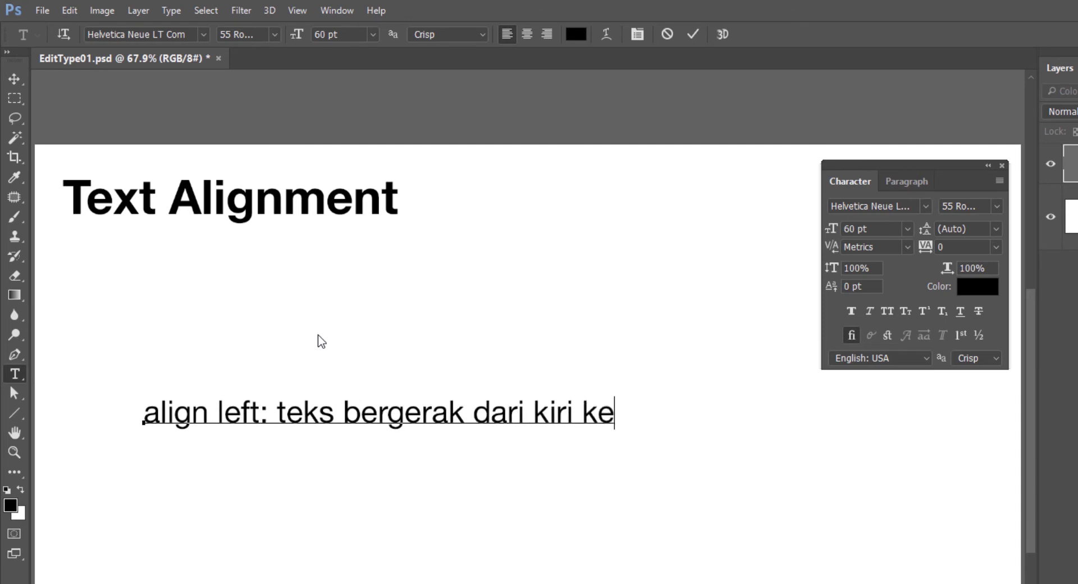
pyautogui.hotkey('ctrl', 'Return')
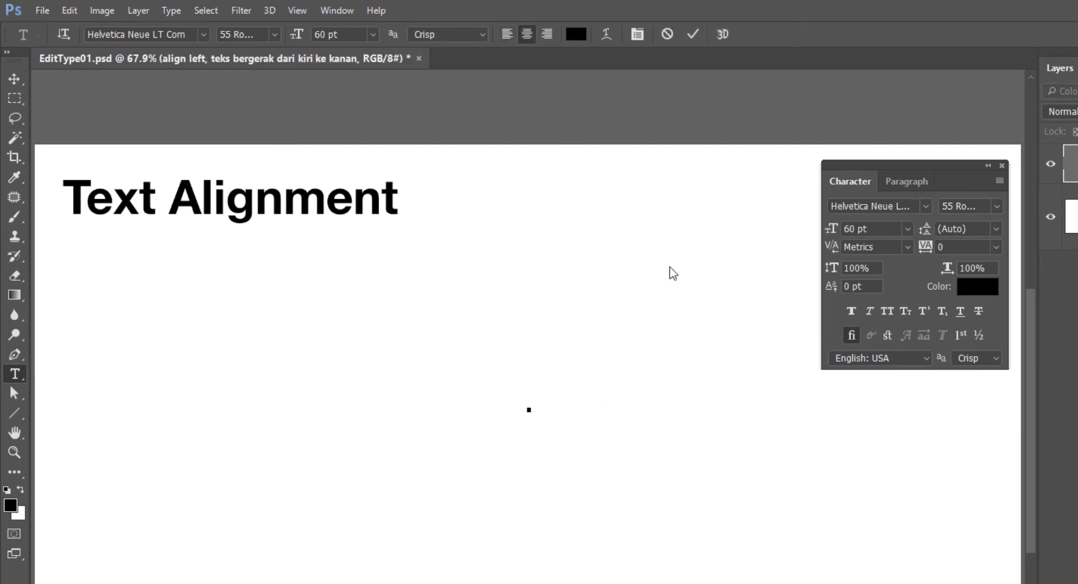
# Enter "align center/middle: teks bergerak dari tengah" as a centered text line and commit it.
pyautogui.write('align center/midd')
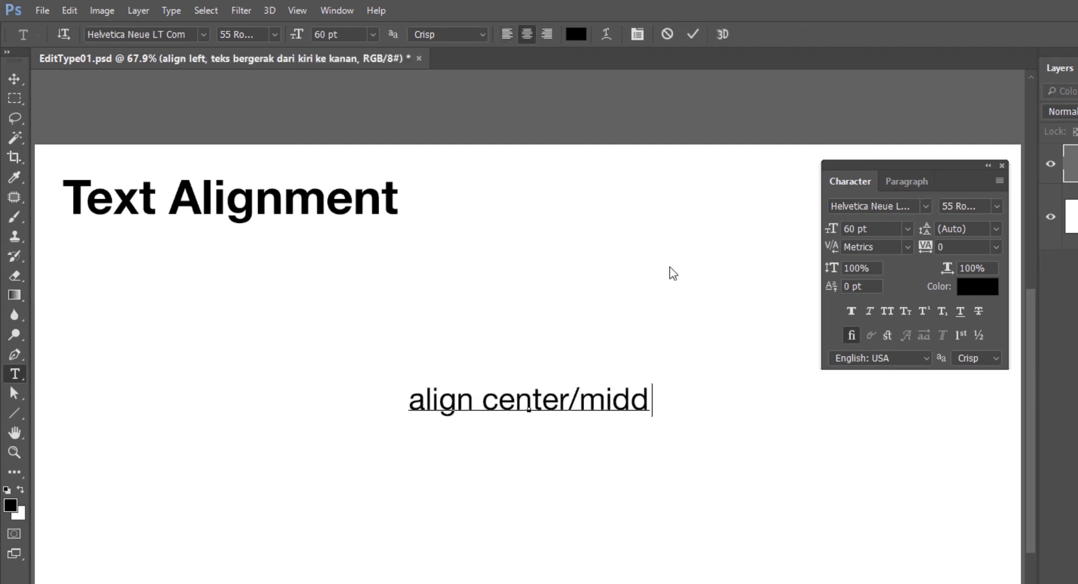
pyautogui.write('le: teks bergerak dari tengah')
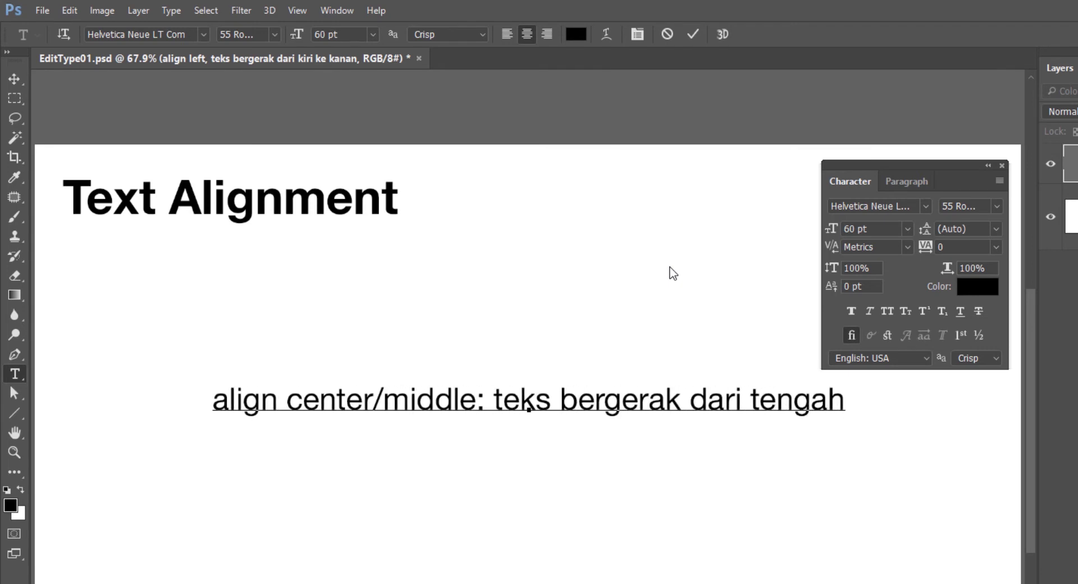
pyautogui.hotkey('ctrl', 'Return')
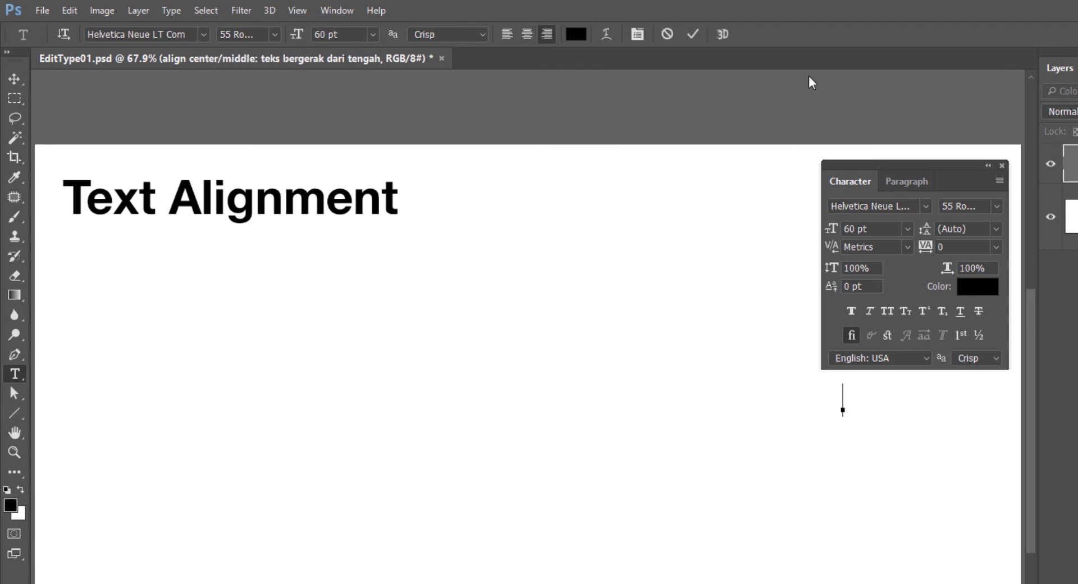
# Enter "align right: teks bergerak dari kanan ke kiri" as a right-aligned text line and commit it.
pyautogui.write('align rig')
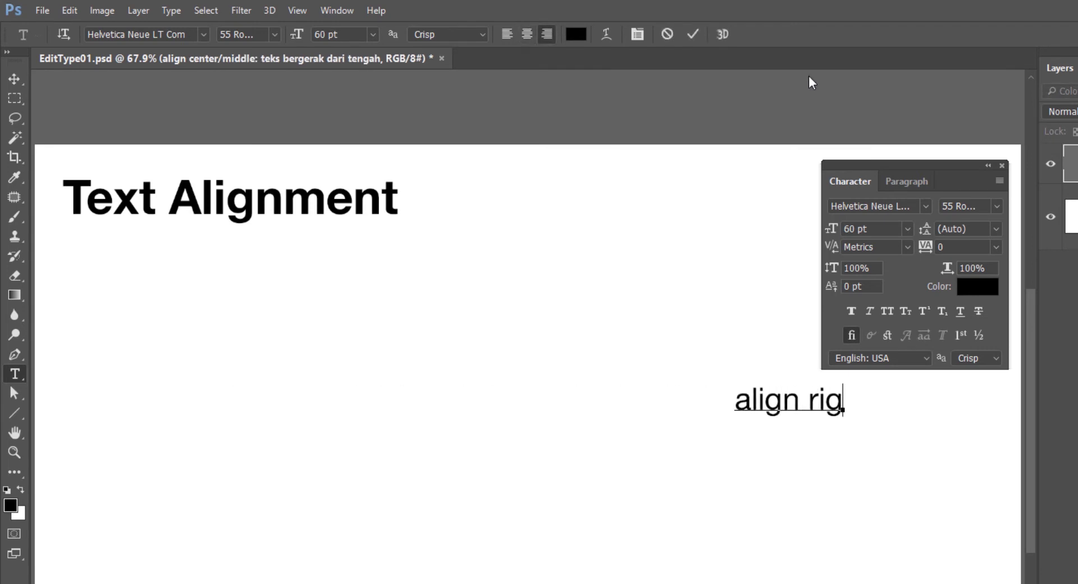
pyautogui.write('ht: teks bergerak dari kanan ke kiri')
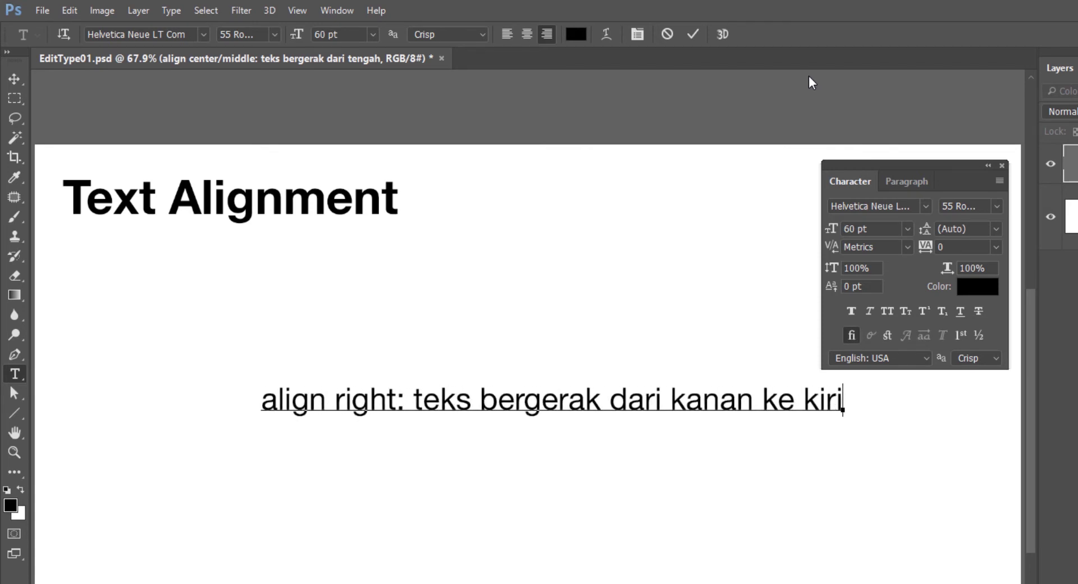
pyautogui.hotkey('ctrl', 'Return')
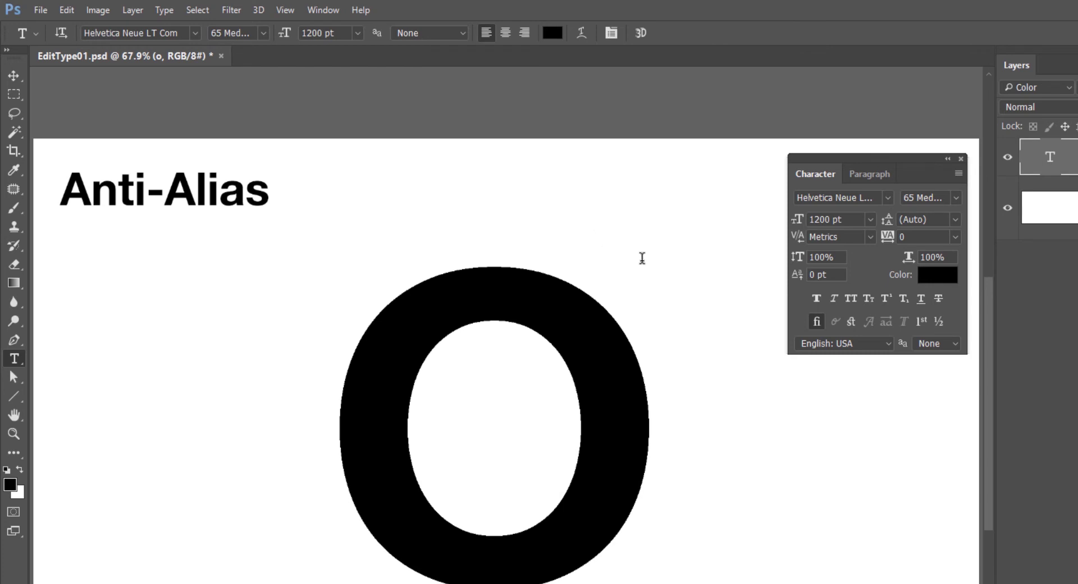
# Examine the upper edge of the large letter o up close with anti-aliasing set to None.
pyautogui.hotkey('ctrl', 'space')
pyautogui.moveTo(558, 259); pyautogui.dragTo(655, 170)
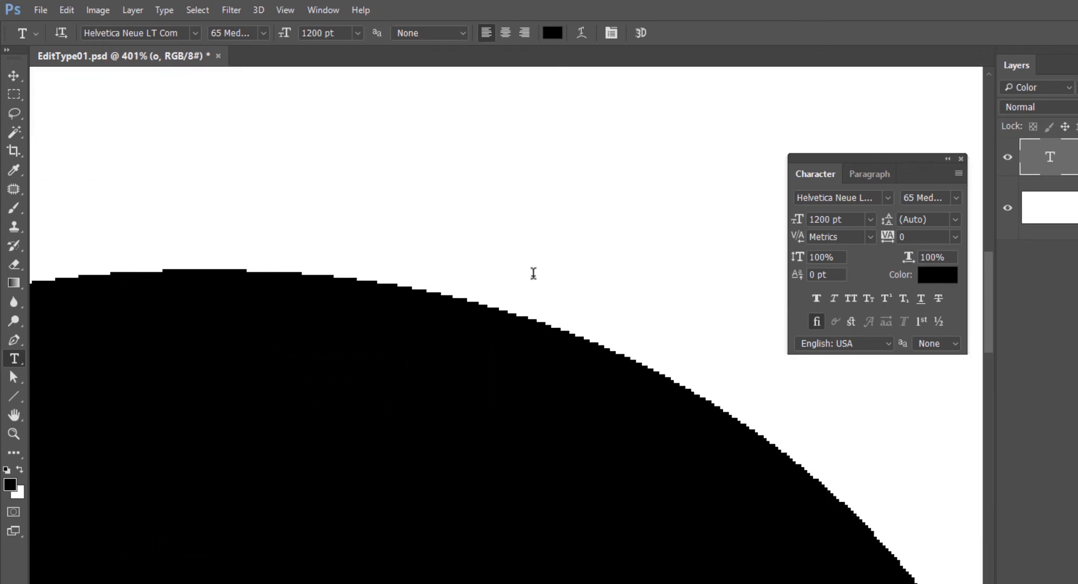
pyautogui.click(437, 32)
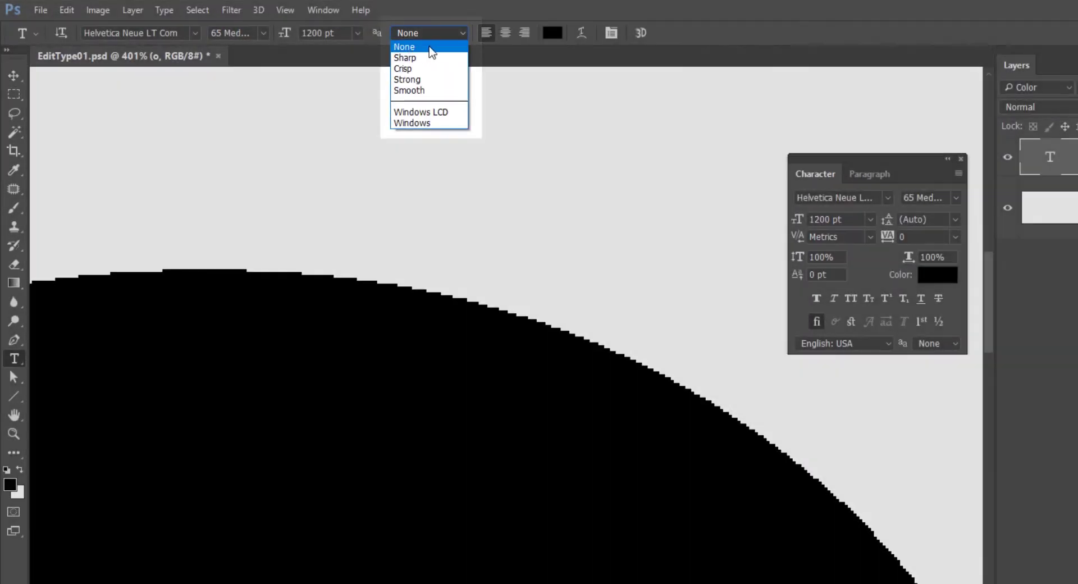
pyautogui.click(429, 46)
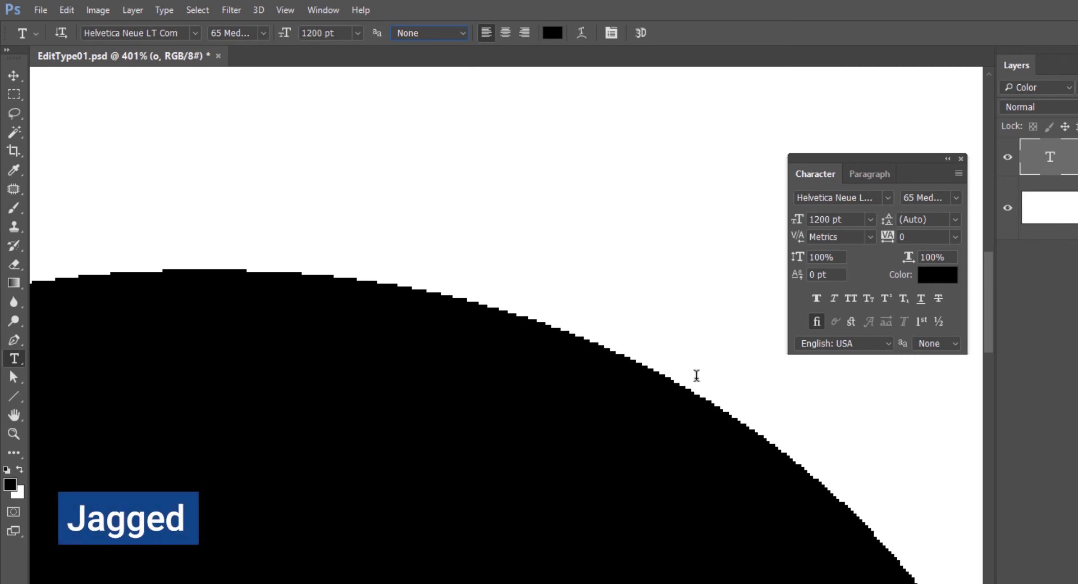
# Set the large letter o's anti-aliasing to Smooth and inspect the pixels along its edge.
pyautogui.click(444, 33)
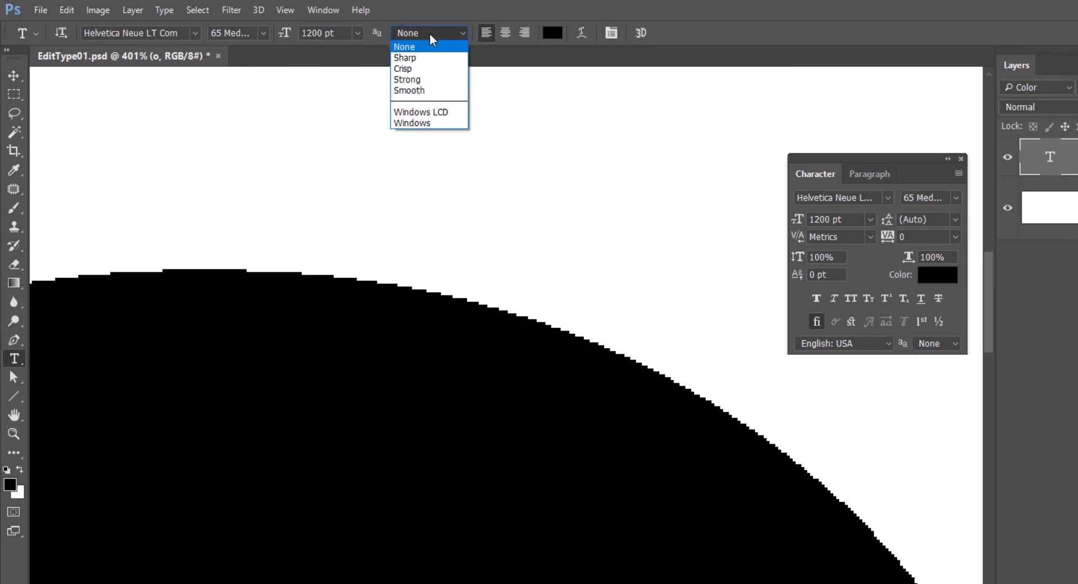
pyautogui.click(426, 90)
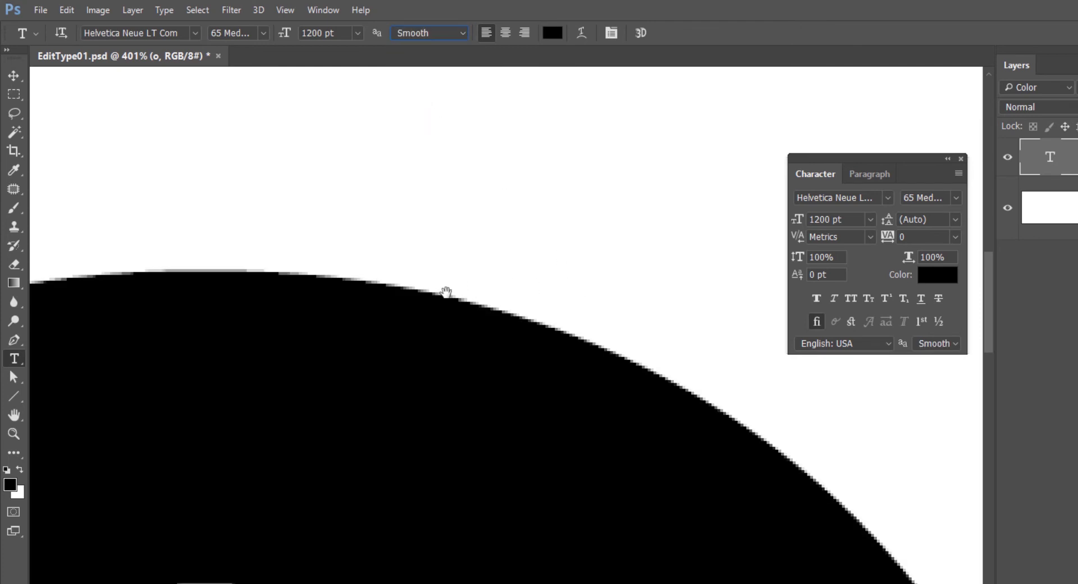
pyautogui.keyDown('ctrl'); pyautogui.click(457, 277); pyautogui.keyUp('ctrl')
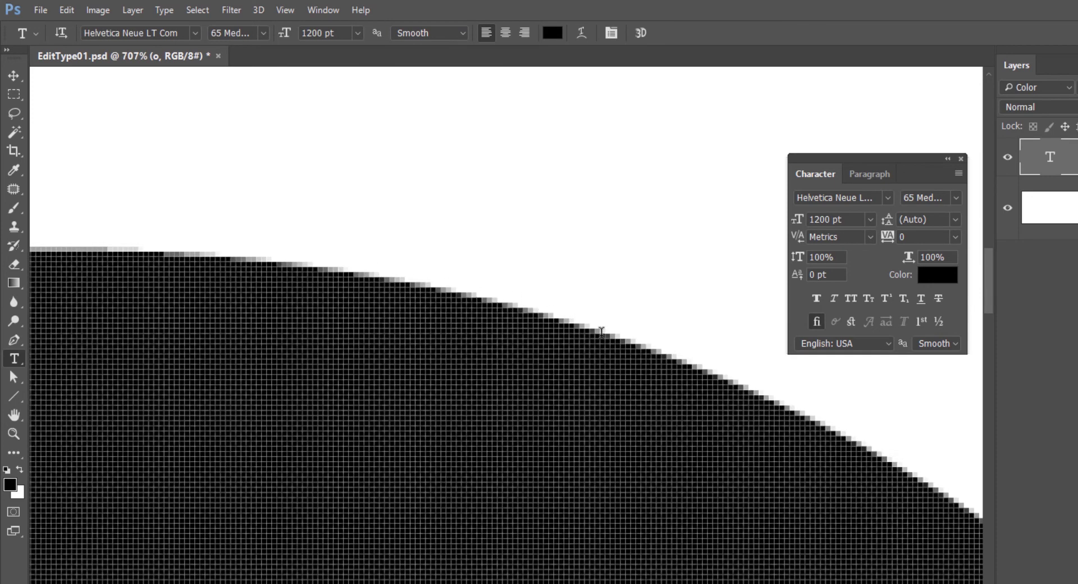
pyautogui.scroll(-5, 487, 292)
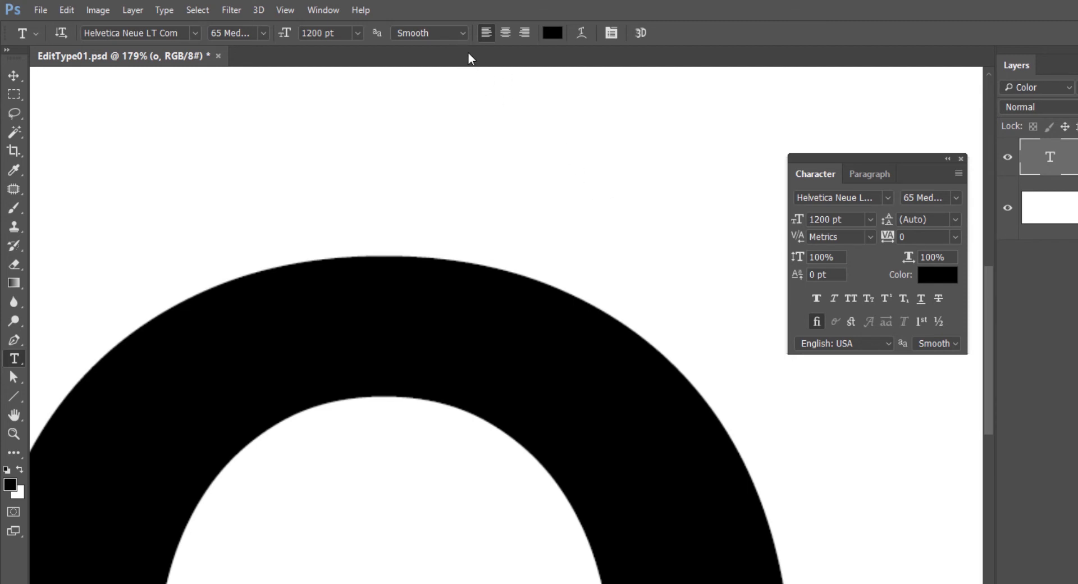
# Try the Sharp and Crisp anti-aliasing methods on the letter o and finish with Strong.
pyautogui.click(460, 35)
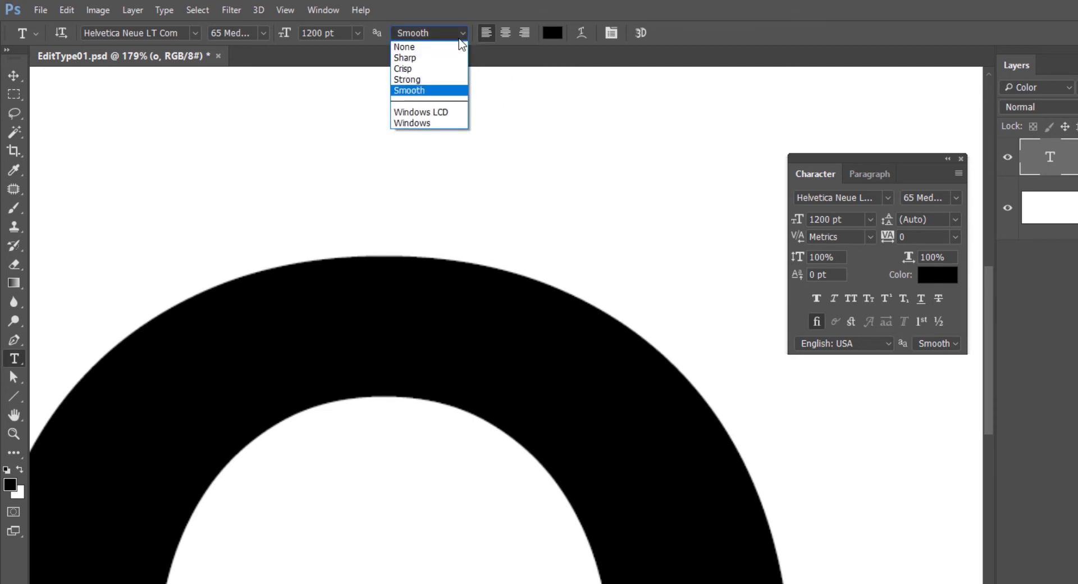
pyautogui.click(453, 58)
pyautogui.click(437, 31)
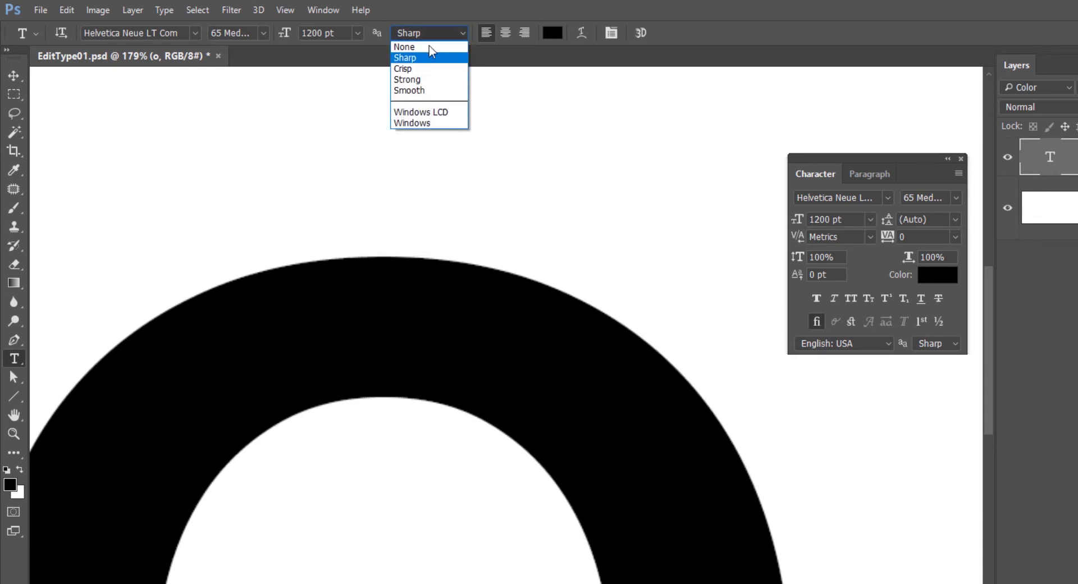
pyautogui.click(430, 69)
pyautogui.click(430, 35)
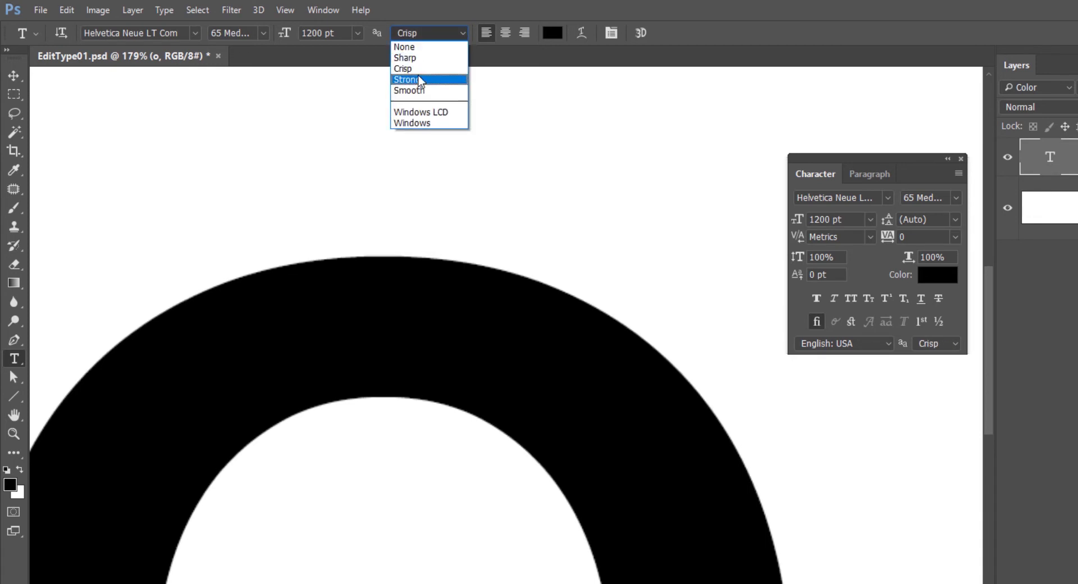
pyautogui.click(419, 79)
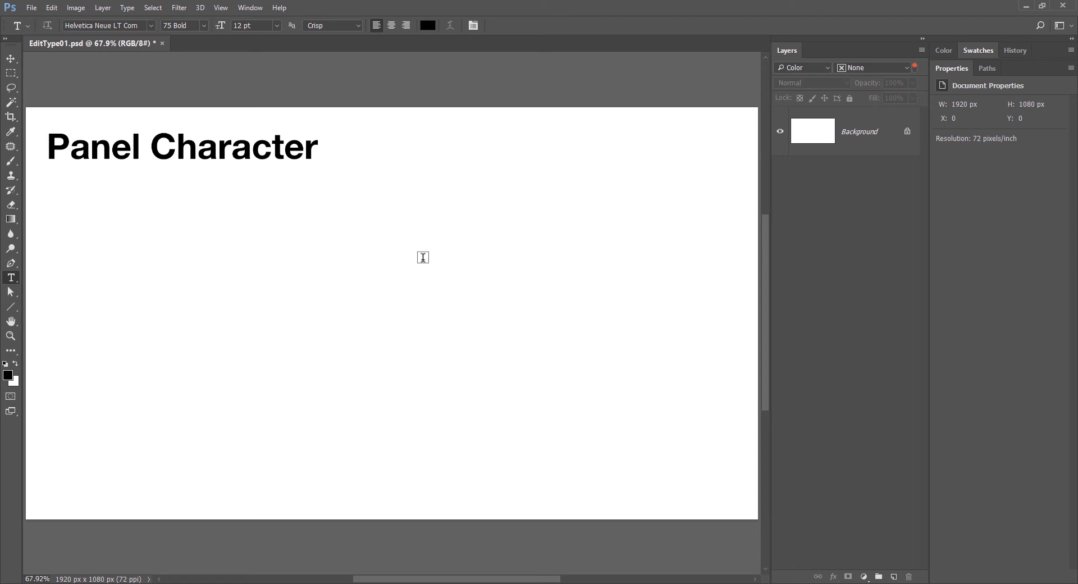
# Find the Character entry among the available panels and show the Character panel.
pyautogui.click(251, 9)
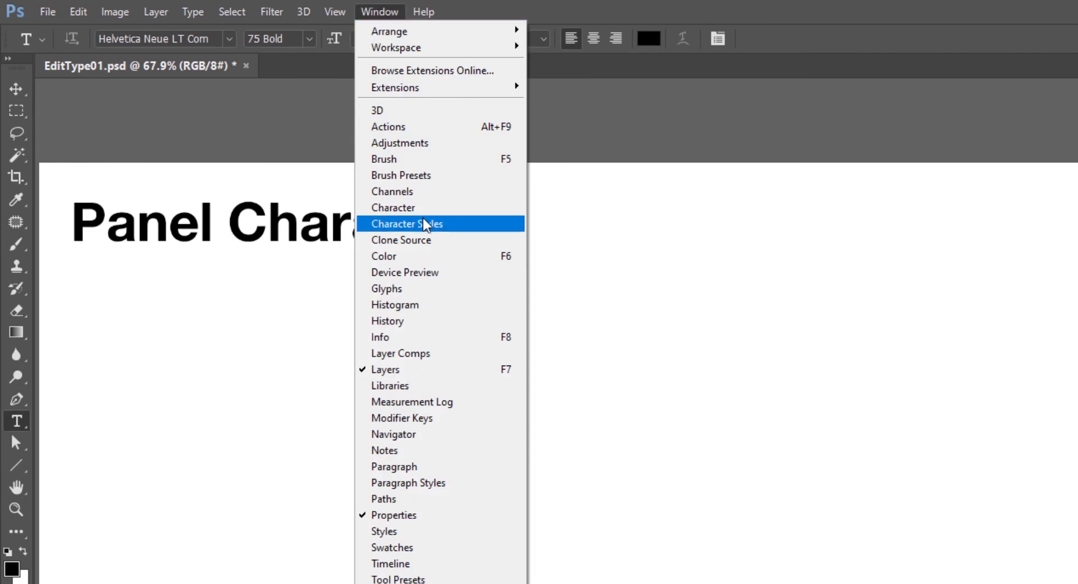
pyautogui.click(744, 9)
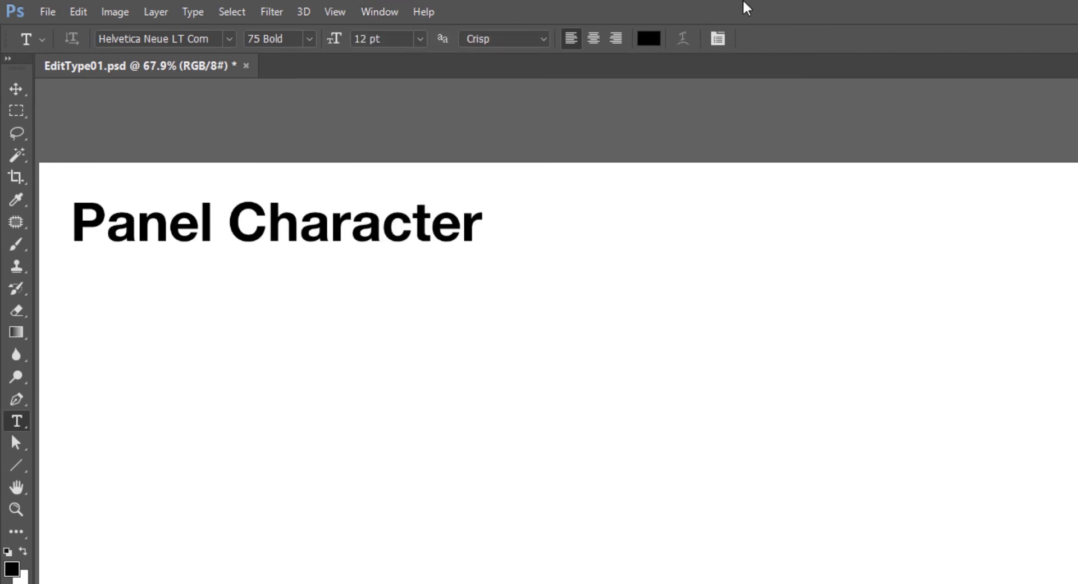
pyautogui.click(717, 38)
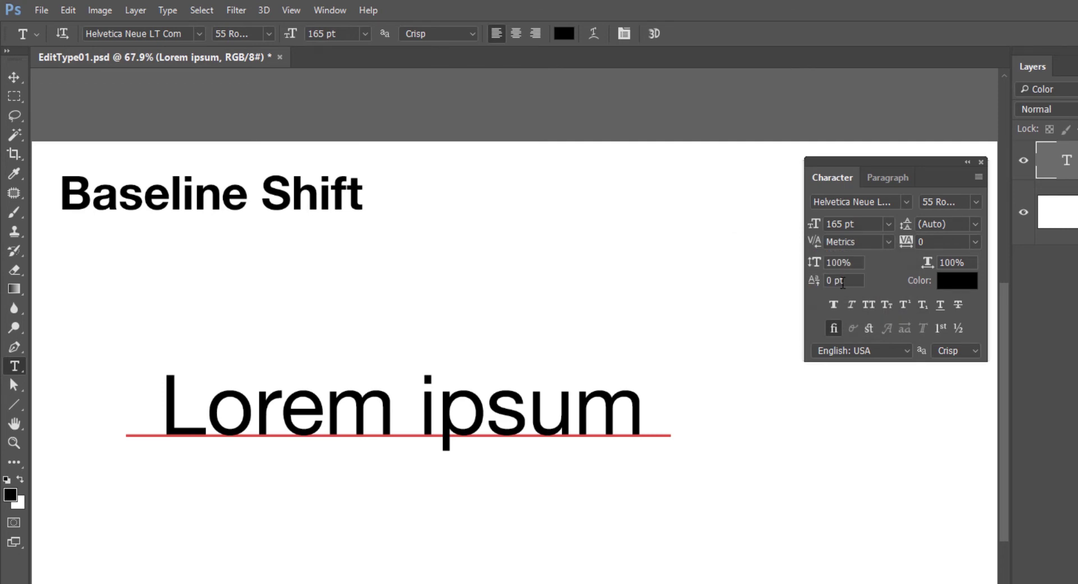
# Raise the Lorem ipsum text's baseline shift to 49 pt and bring it back down.
pyautogui.moveTo(813, 287); pyautogui.dragTo(850, 287)
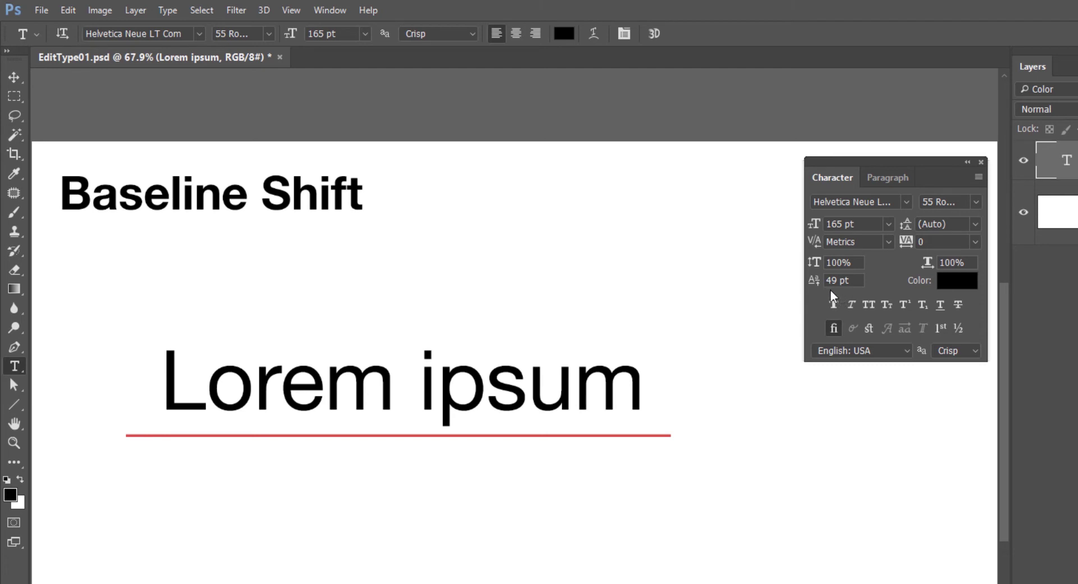
pyautogui.moveTo(818, 286); pyautogui.dragTo(739, 284)
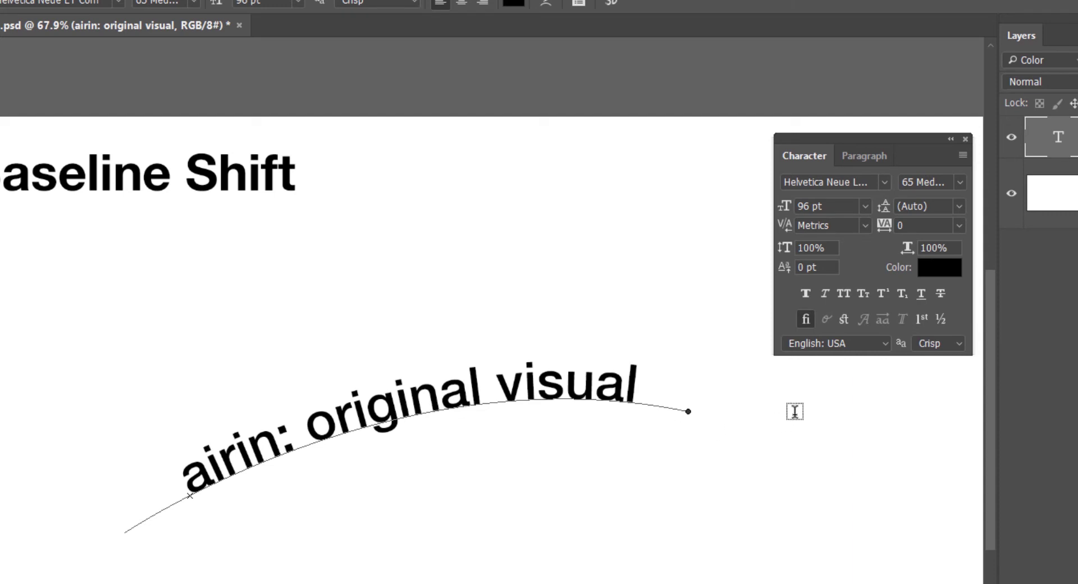
# Set the baseline shift of the text on the curved path to 3 cm and lower the baseline of the hexagon-shaped paragraph.
pyautogui.click(818, 269)
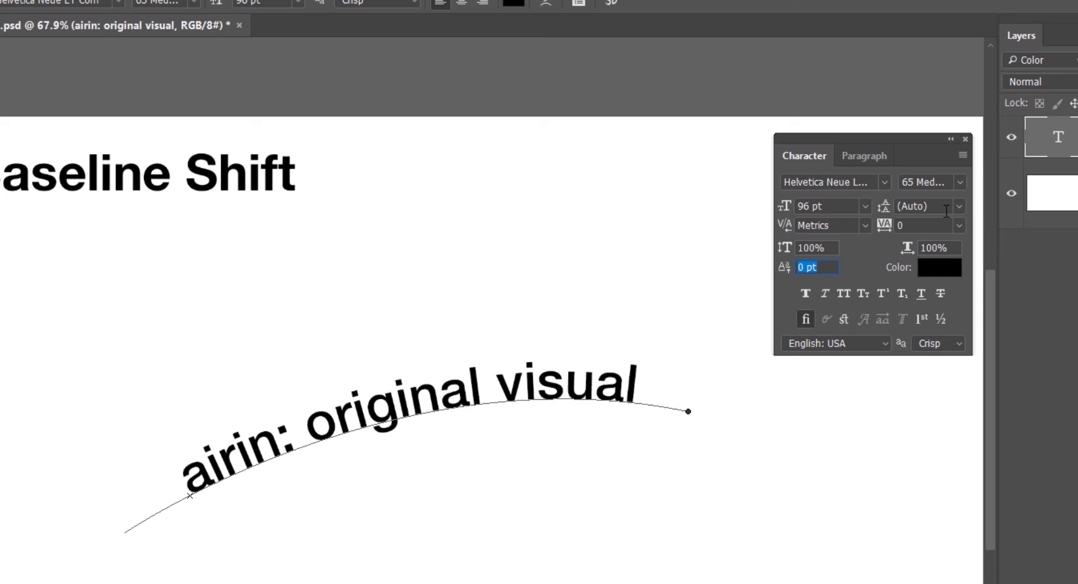
pyautogui.write('3cm')
pyautogui.press('Return')
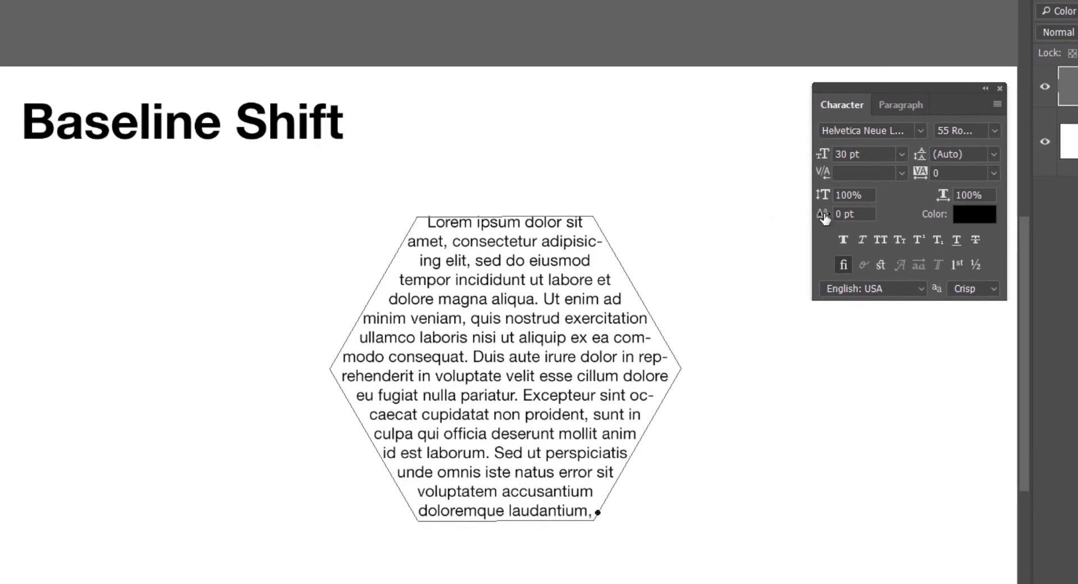
pyautogui.moveTo(818, 223); pyautogui.dragTo(749, 214)
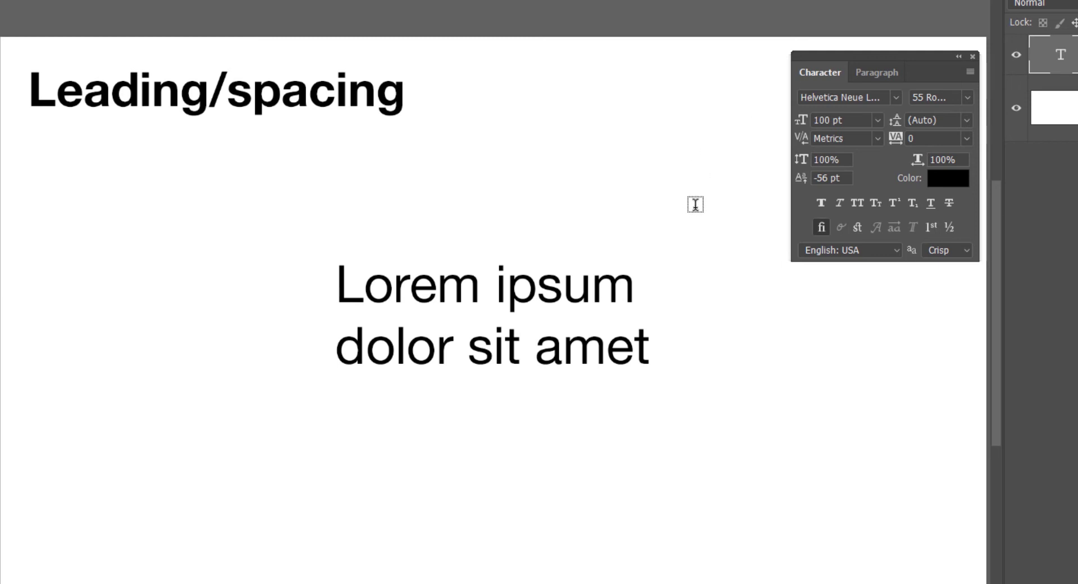
# Set the leading of the two-line "Lorem ipsum dolor sit amet" text to 200 pt.
pyautogui.click(623, 290)
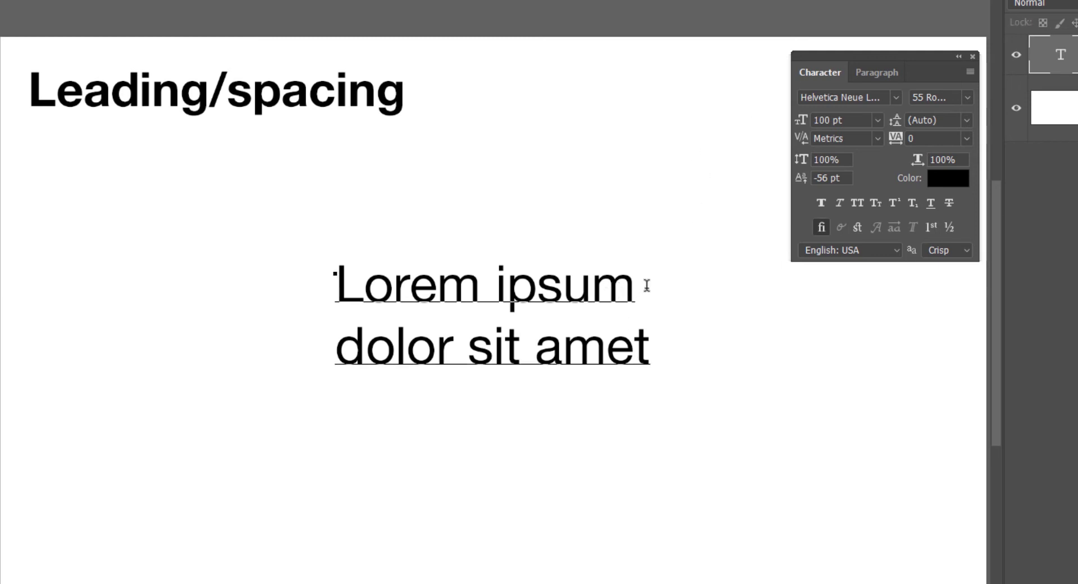
pyautogui.click(714, 193)
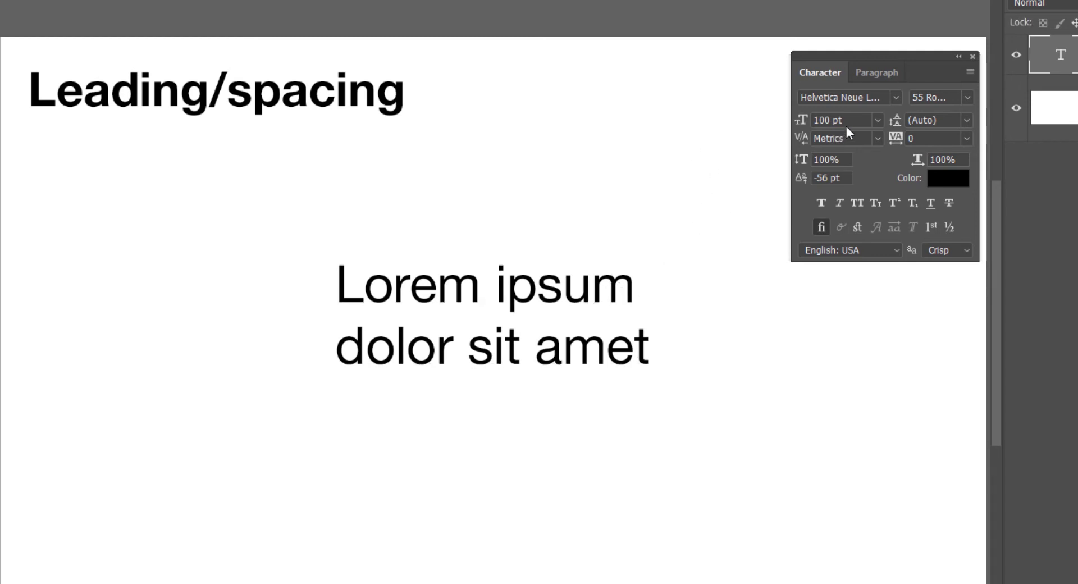
pyautogui.click(957, 120)
pyautogui.write('200')
pyautogui.press('Return')
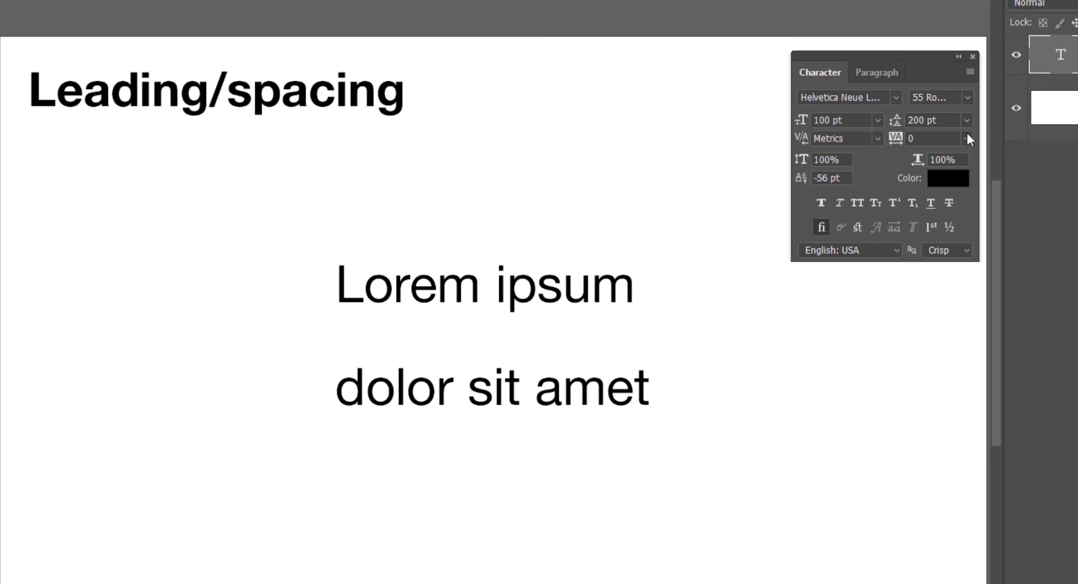
# Reduce the leading of the two-line Lorem ipsum text to 150 pt.
pyautogui.click(951, 121)
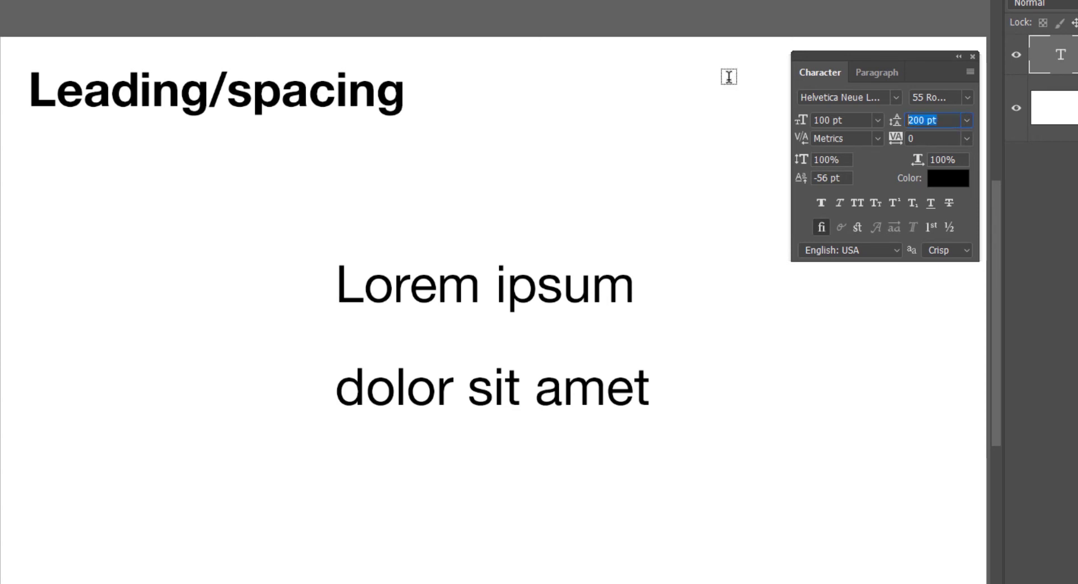
pyautogui.write('150')
pyautogui.press('Return')
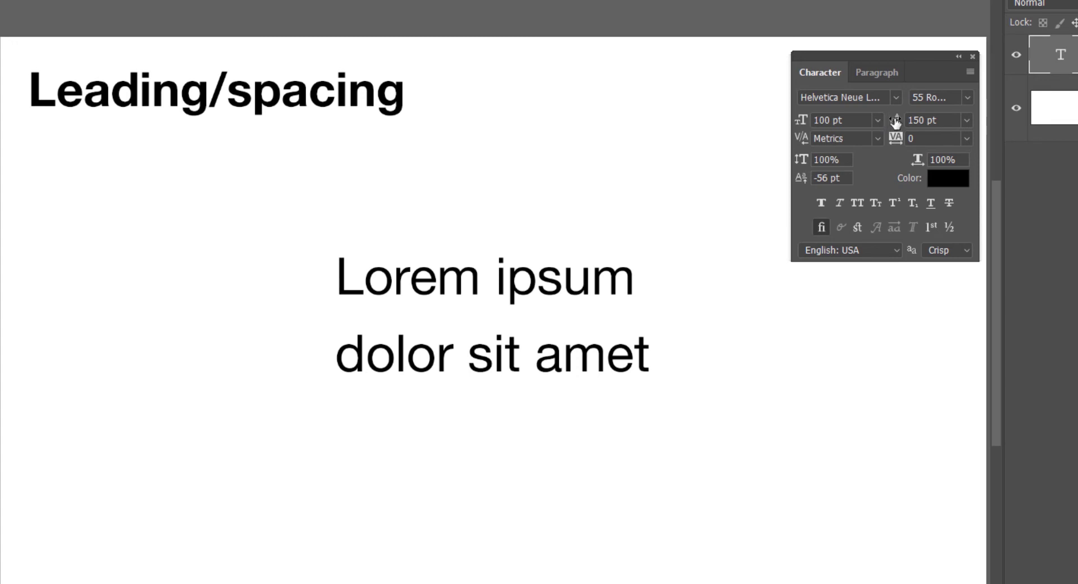
# Tighten the two-line text's leading to about 58 pt and widen it to about 210 pt.
pyautogui.moveTo(895, 120); pyautogui.dragTo(828, 128)
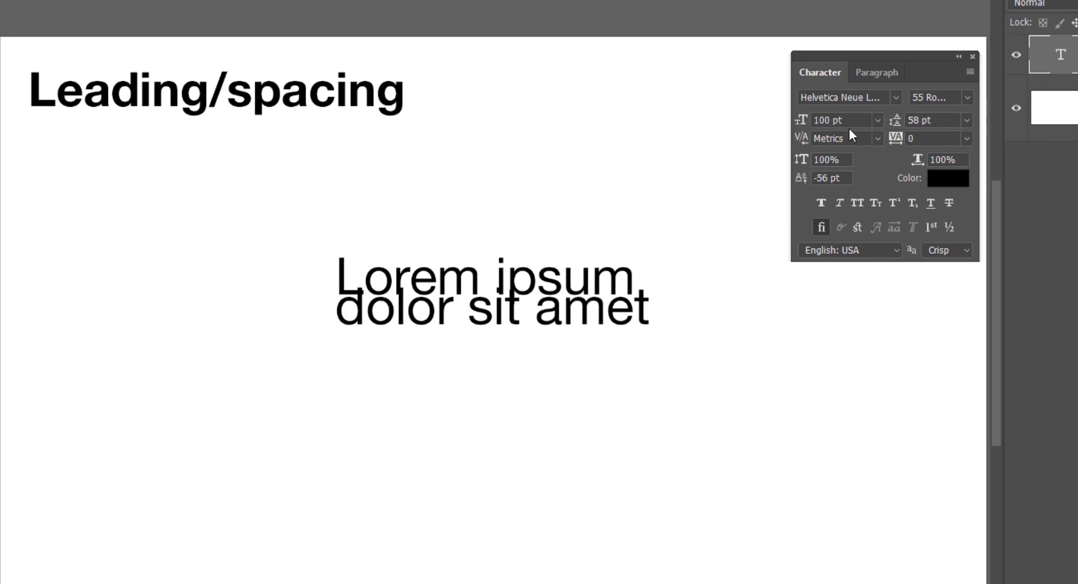
pyautogui.moveTo(894, 125); pyautogui.dragTo(1006, 128)
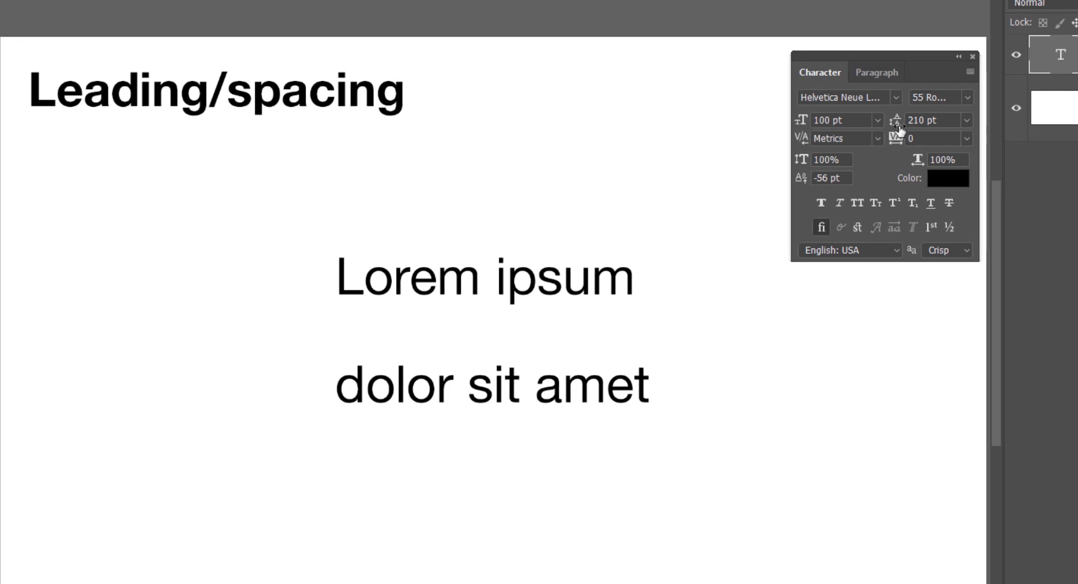
# Reduce the leading of the two-line Lorem ipsum text from its widened spacing.
pyautogui.moveTo(896, 128); pyautogui.dragTo(803, 130)
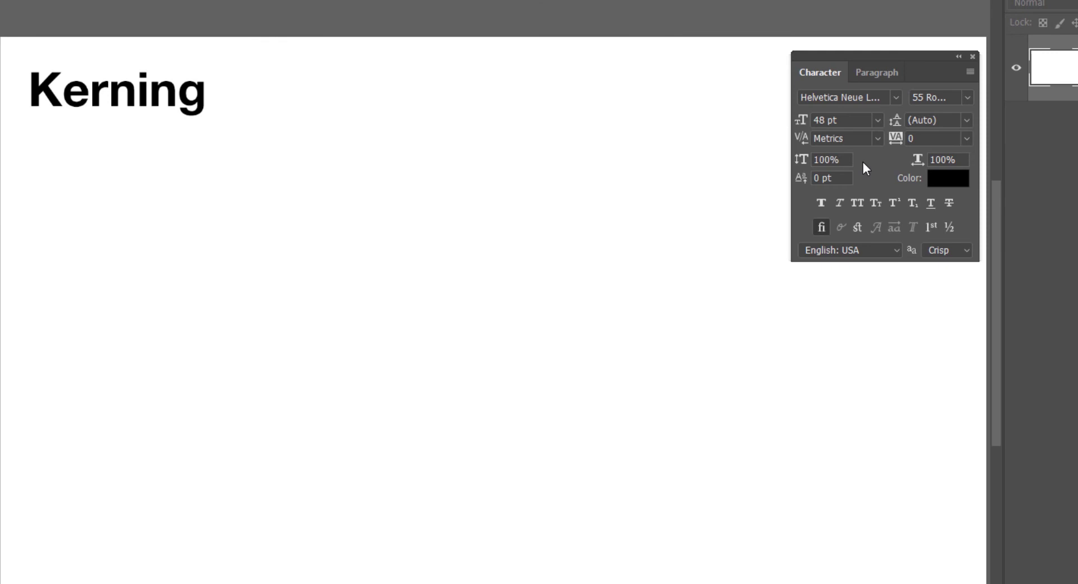
# Set the kerning method to Metrics.
pyautogui.click(877, 139)
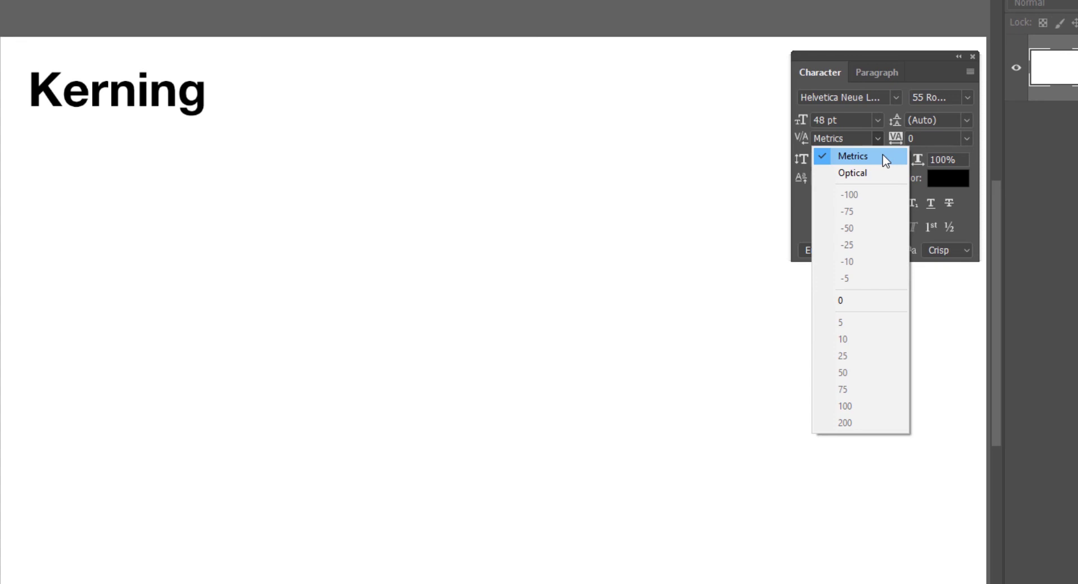
pyautogui.click(885, 160)
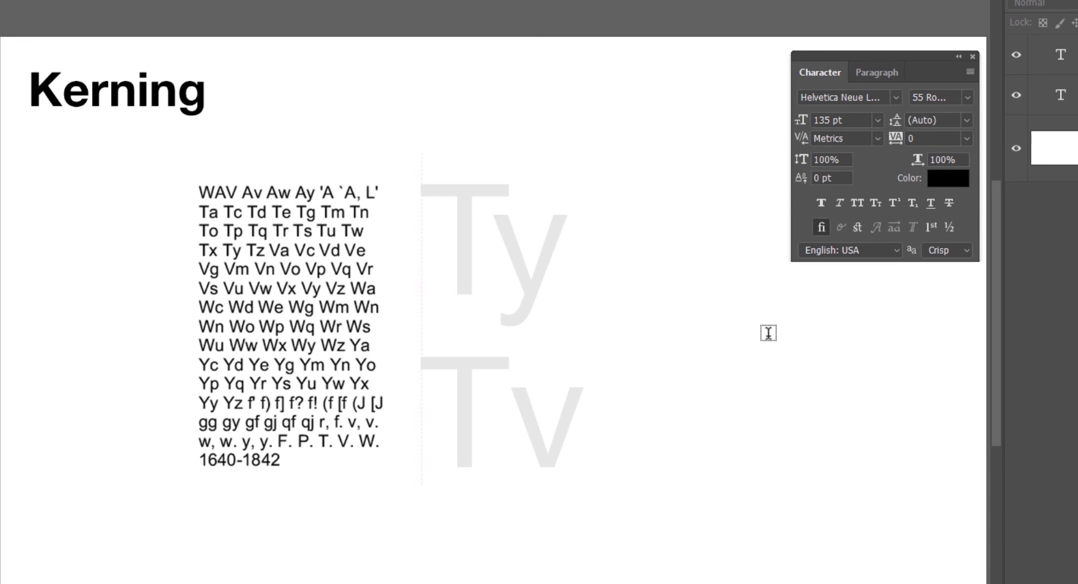
pyautogui.press('Delete')
pyautogui.click(877, 138)
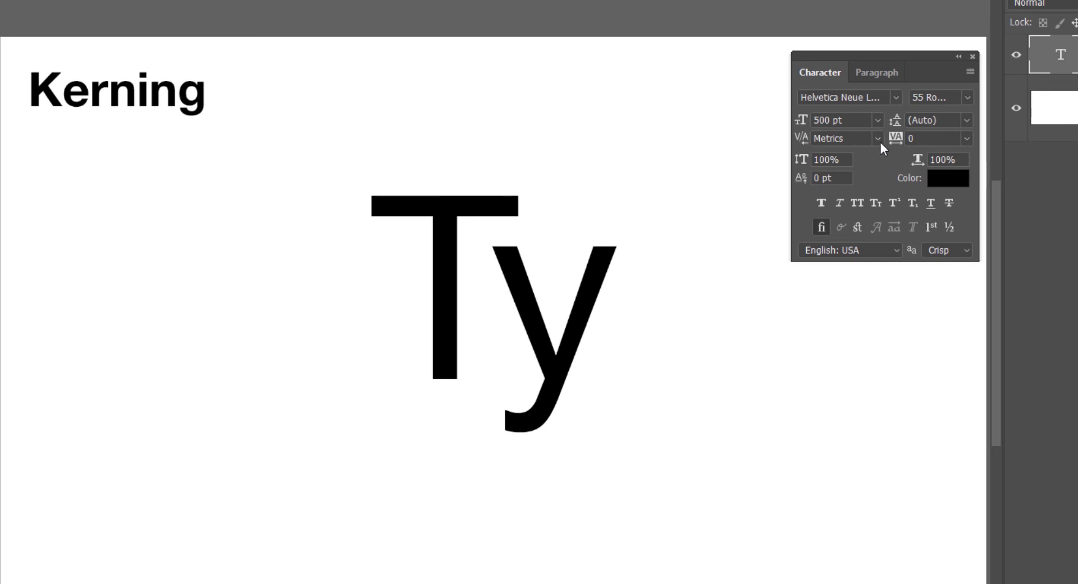
# Set the kerning between the T and y of the large "Ty" text to 25.
pyautogui.click(876, 138)
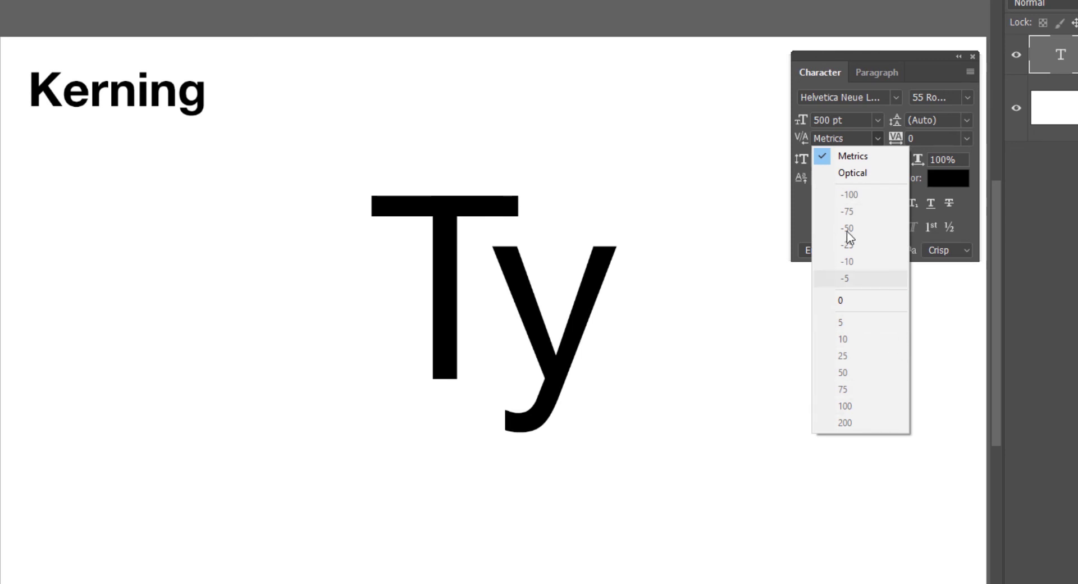
pyautogui.click(793, 194)
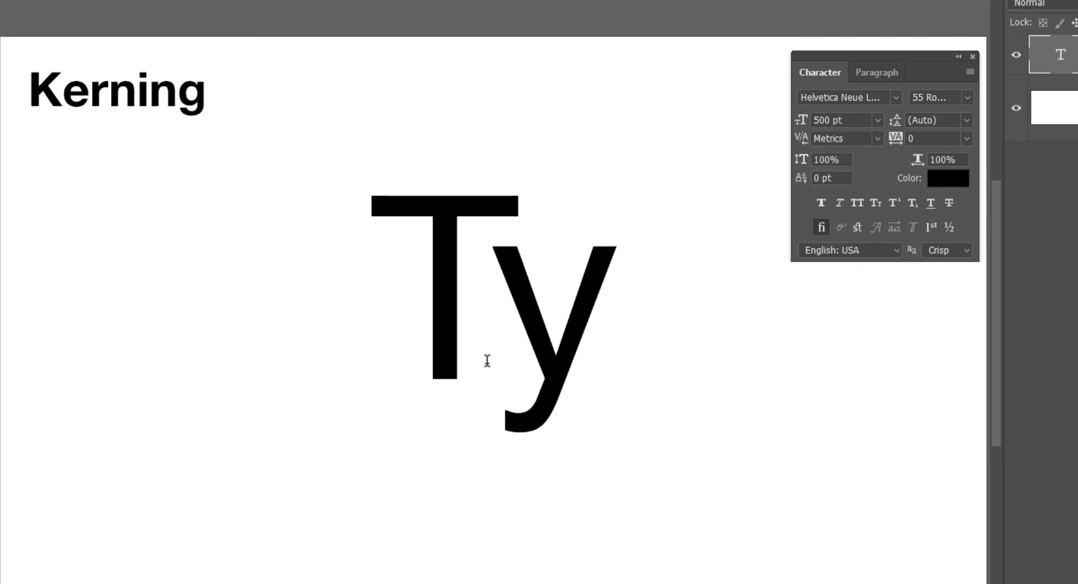
pyautogui.click(500, 264)
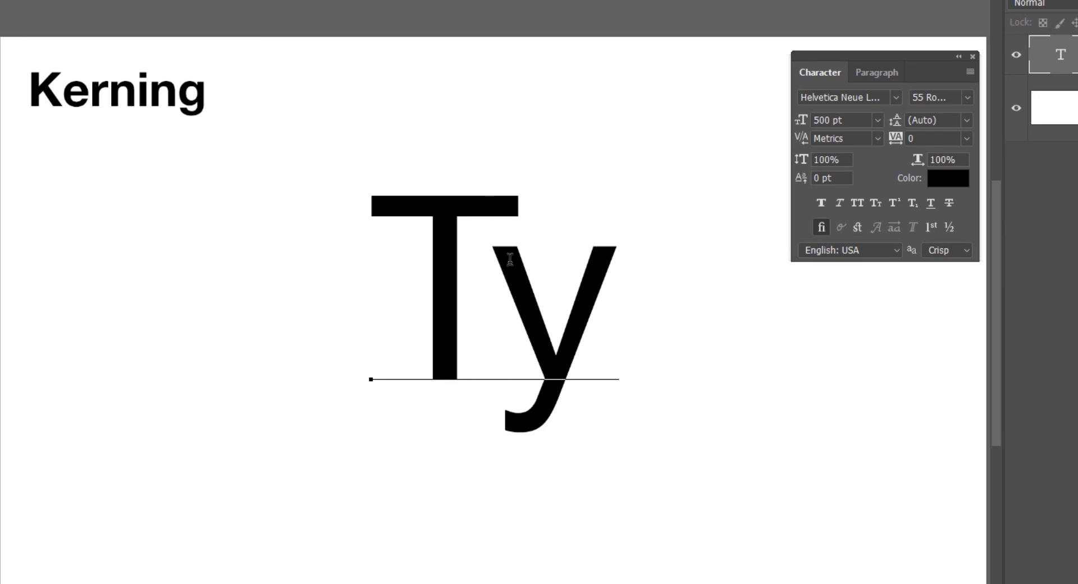
pyautogui.click(877, 139)
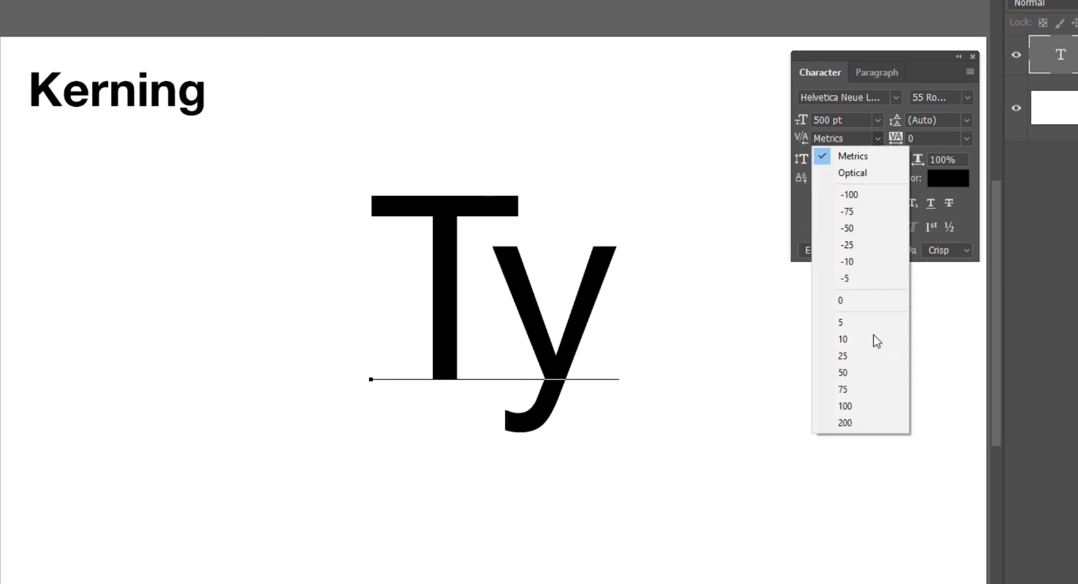
pyautogui.click(864, 355)
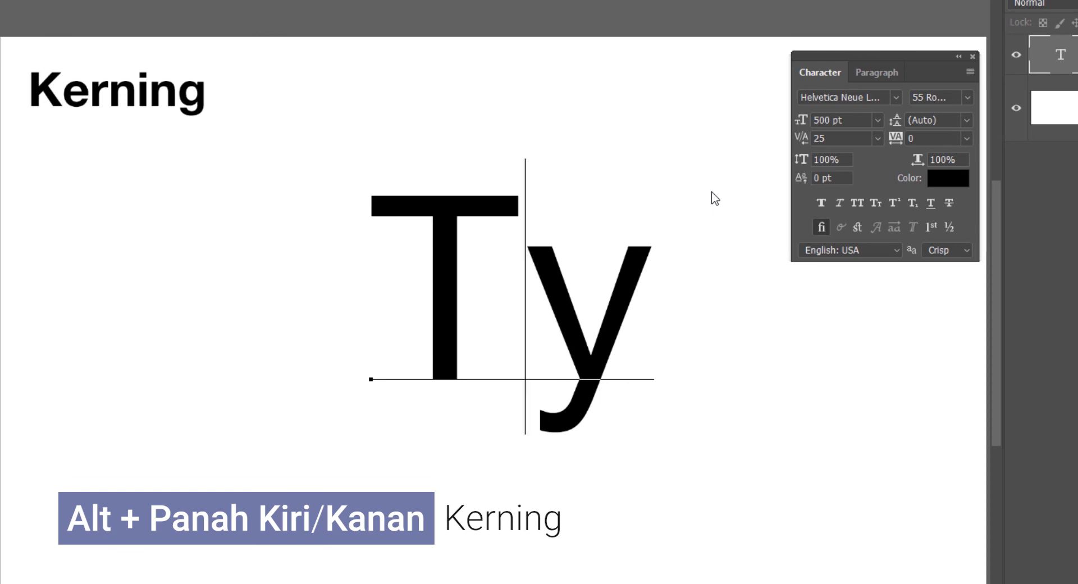
# Tighten the kerning between the T and y to -155.
pyautogui.hotkey('alt', 'Left')
pyautogui.hotkey('alt', 'Left')
pyautogui.hotkey('alt', 'Left')
pyautogui.hotkey('alt', 'Left')
pyautogui.hotkey('alt', 'Left')
pyautogui.hotkey('alt', 'Left')
pyautogui.hotkey('alt', 'Left')
pyautogui.hotkey('alt', 'Left')
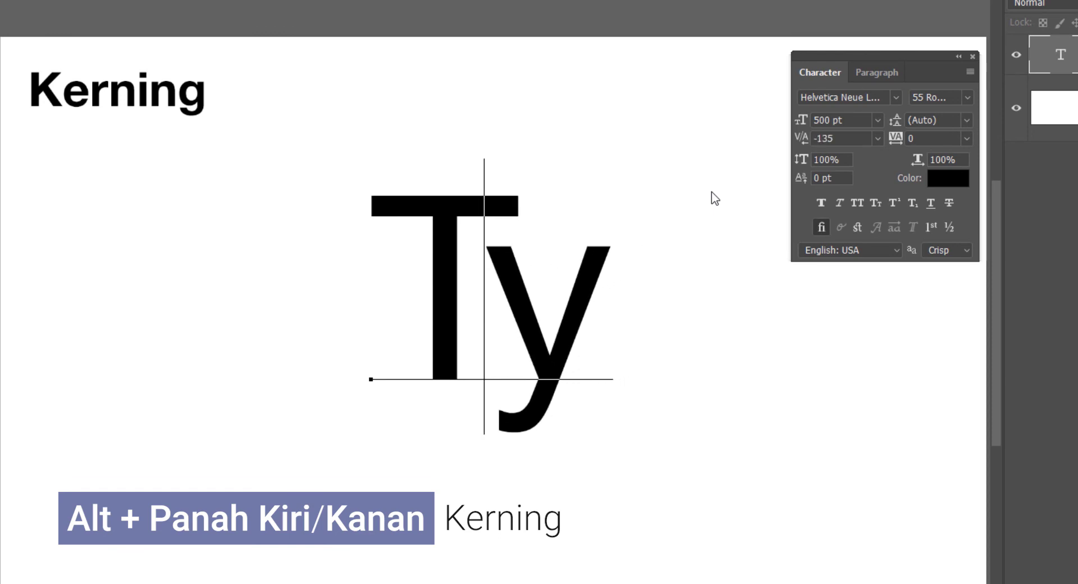
pyautogui.hotkey('alt', 'Left')
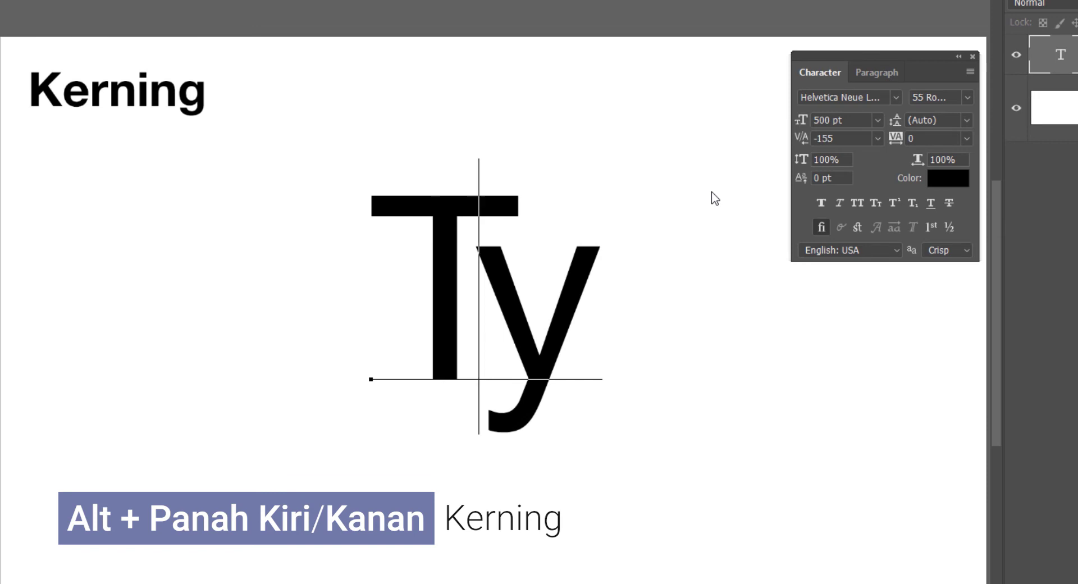
# Widen the kerning between the T and y to 105 and finish editing the text.
pyautogui.hotkey('alt', 'Right')
pyautogui.hotkey('alt', 'Right')
pyautogui.hotkey('alt', 'Right')
pyautogui.hotkey('alt', 'Right')
pyautogui.hotkey('alt', 'Right')
pyautogui.hotkey('alt', 'Right')
pyautogui.hotkey('alt', 'Right')
pyautogui.hotkey('alt', 'Right')
pyautogui.hotkey('alt', 'Right')
pyautogui.hotkey('alt', 'Right')
pyautogui.hotkey('alt', 'Right')
pyautogui.hotkey('alt', 'Right')
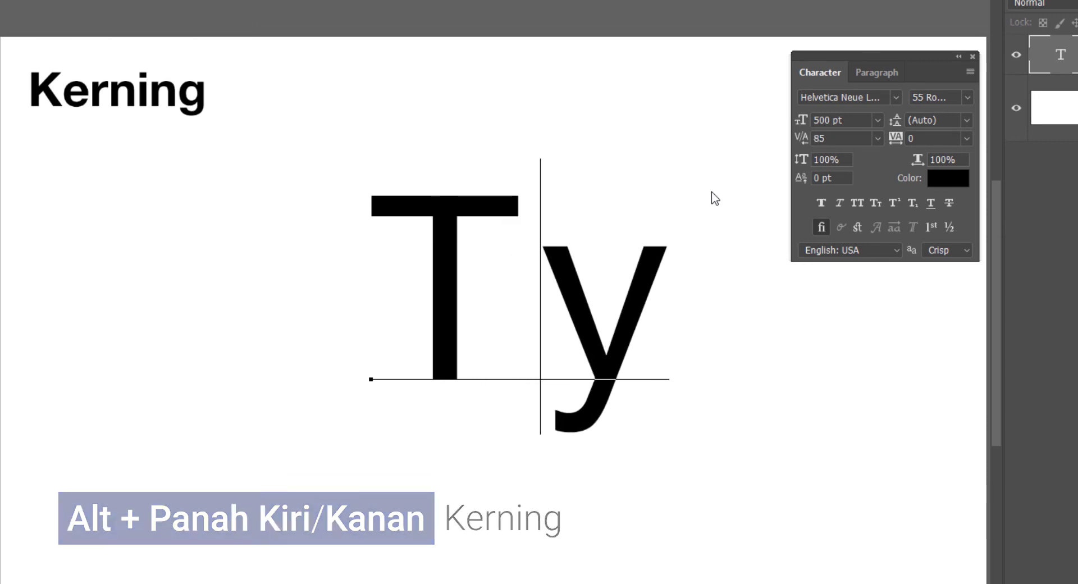
pyautogui.hotkey('alt', 'Right')
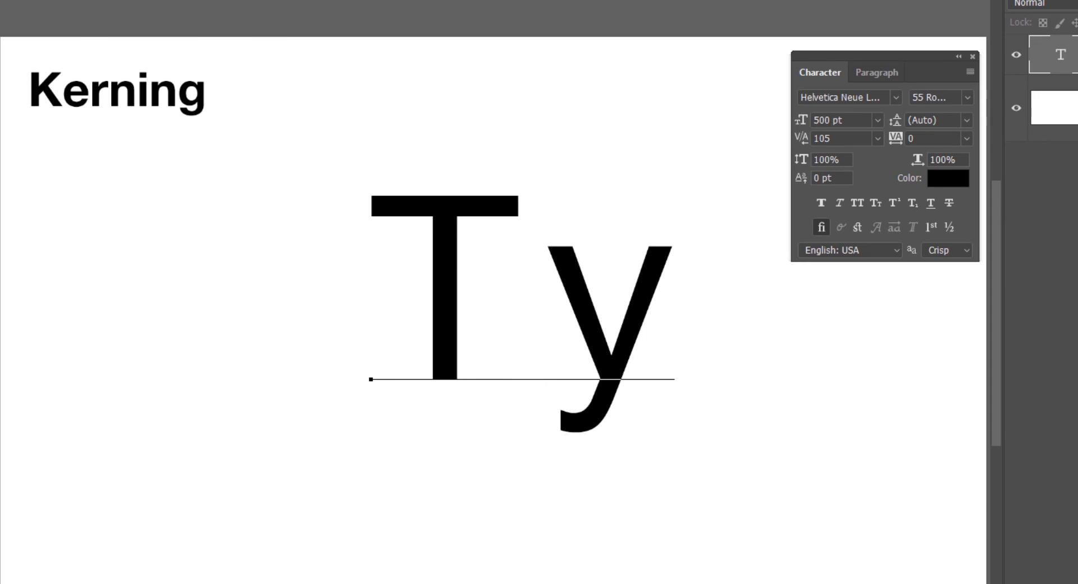
pyautogui.press('Escape')
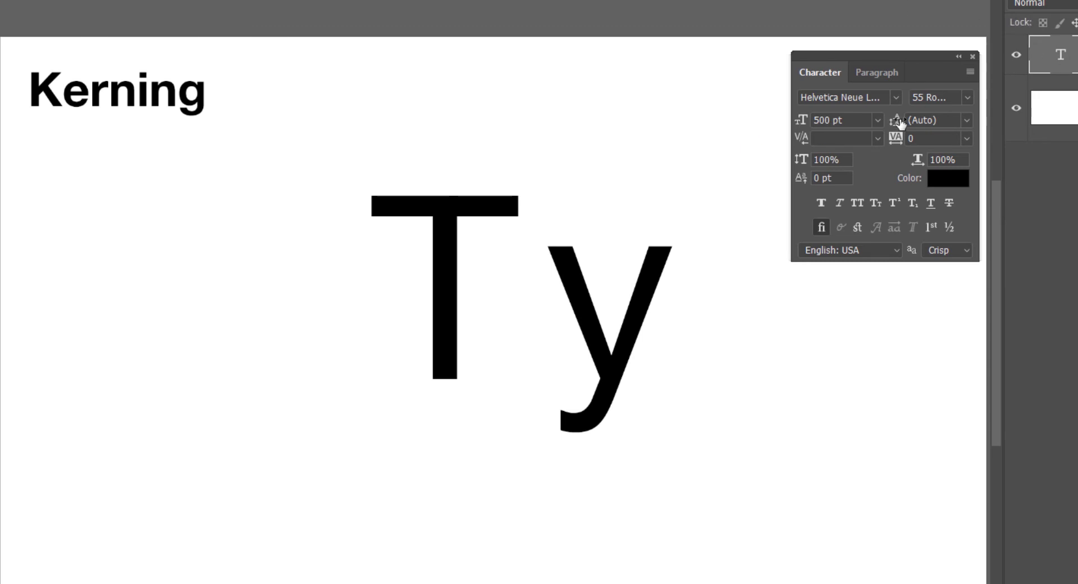
# Set the kerning of the whole "Ty" text to Metrics.
pyautogui.click(876, 138)
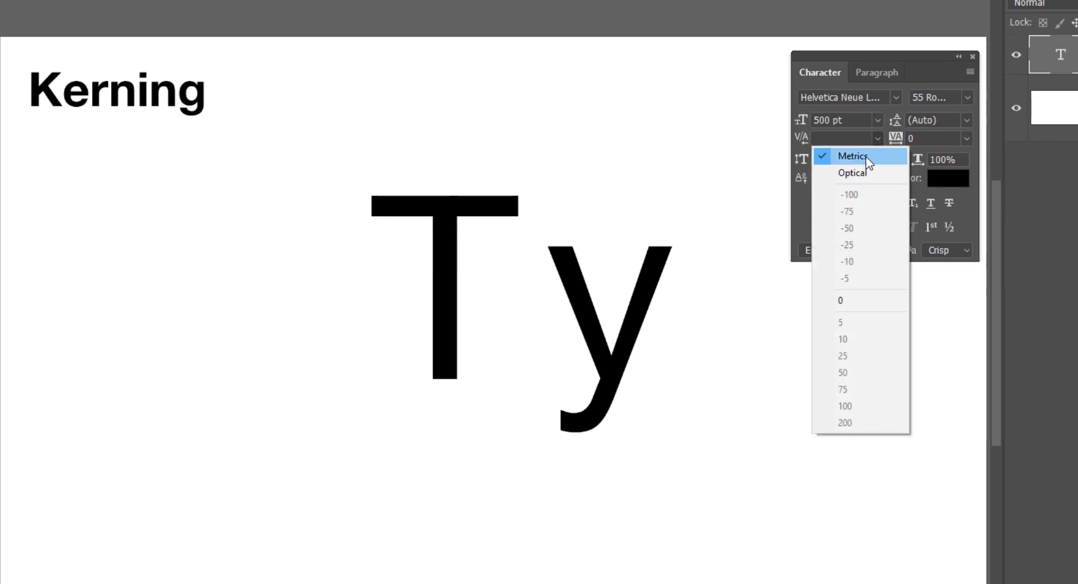
pyautogui.click(867, 157)
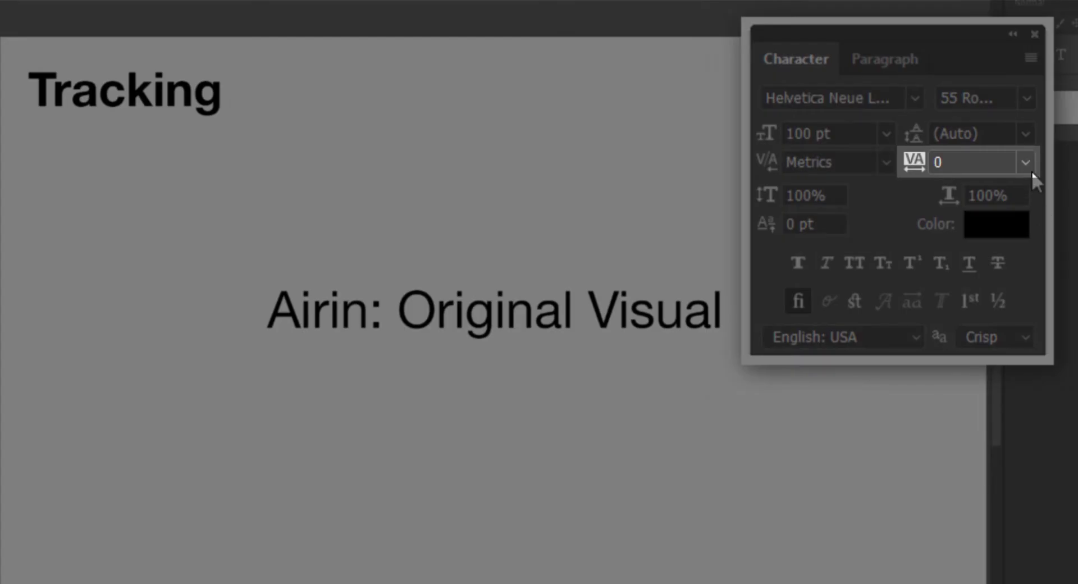
# Tighten the tracking of the "Airin: Original Visual" text to -50 and widen it to 50.
pyautogui.click(1026, 162)
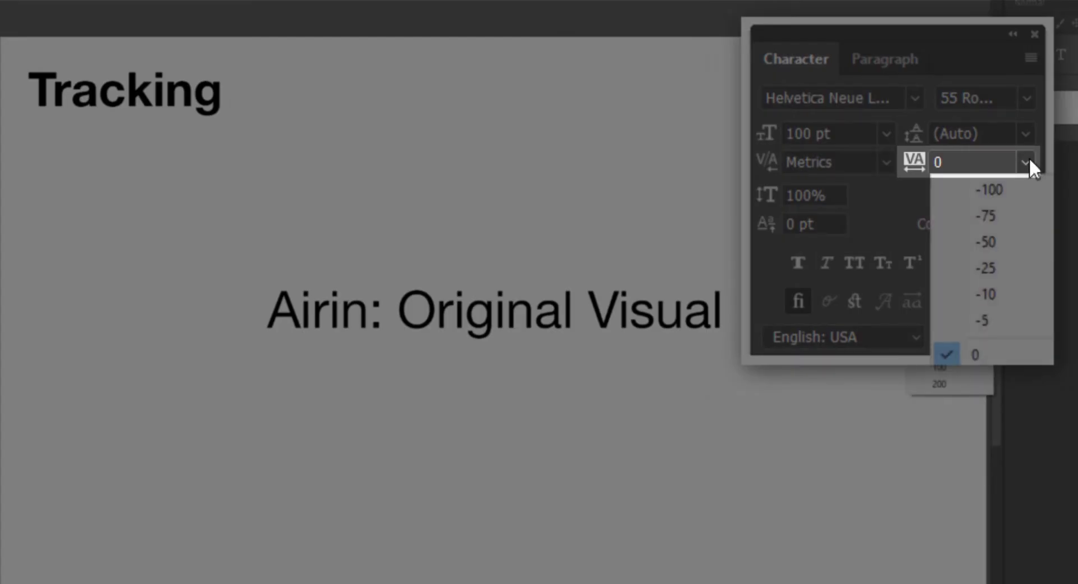
pyautogui.click(1028, 161)
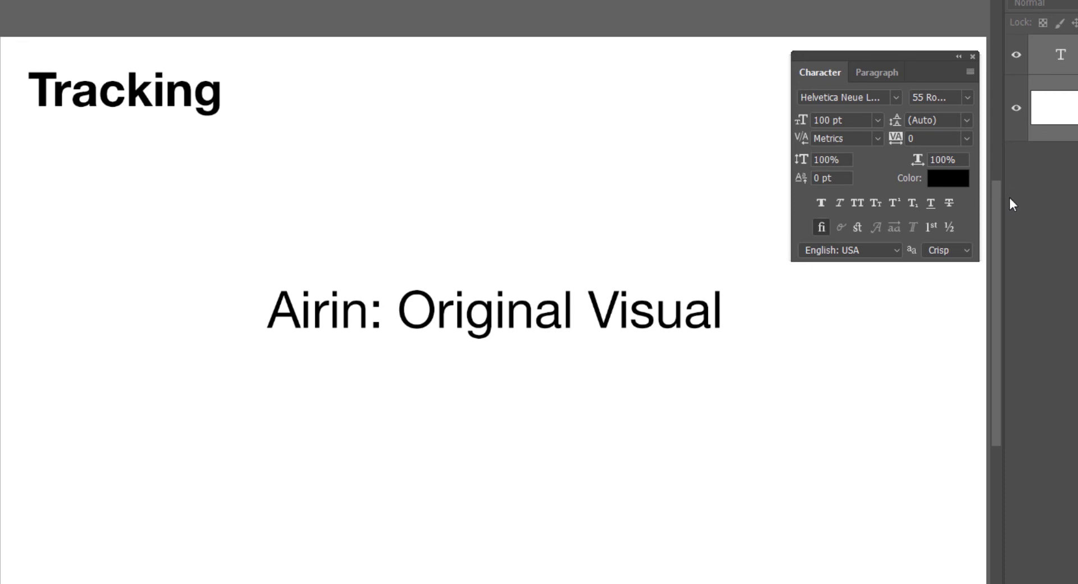
pyautogui.hotkey('ctrl', 'Return')
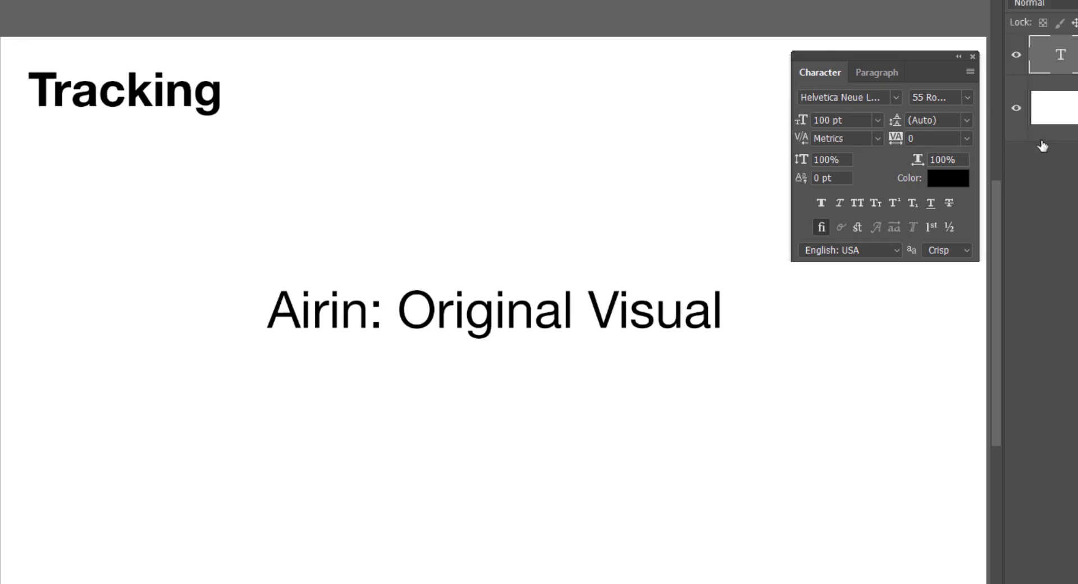
pyautogui.click(966, 138)
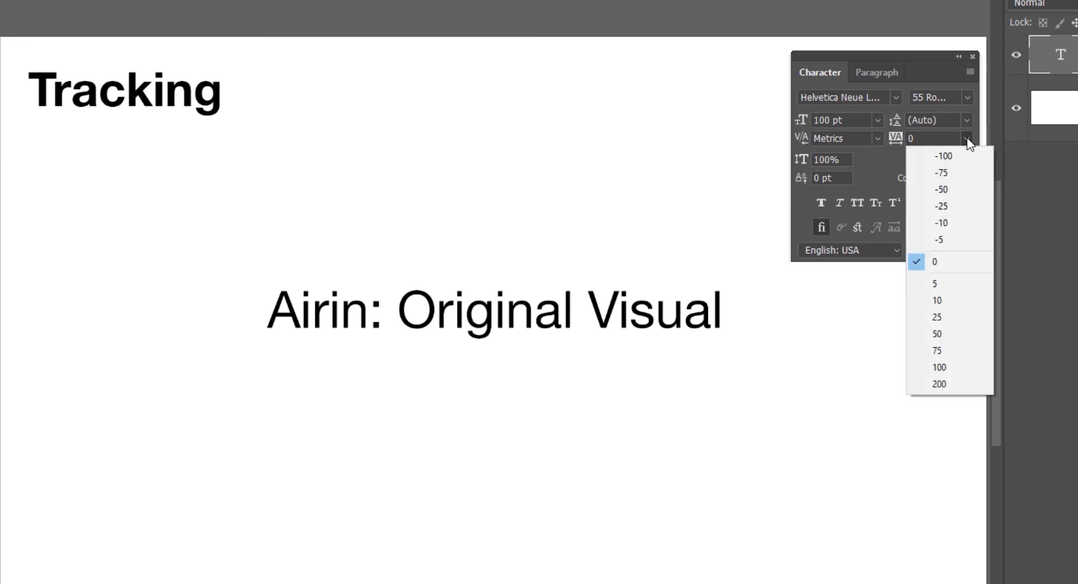
pyautogui.click(956, 190)
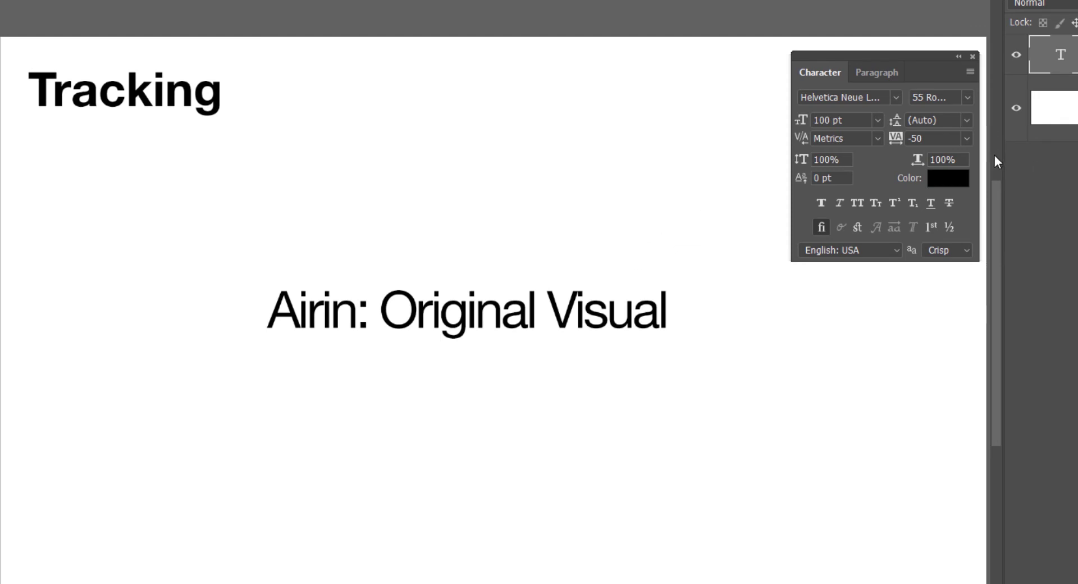
pyautogui.click(966, 138)
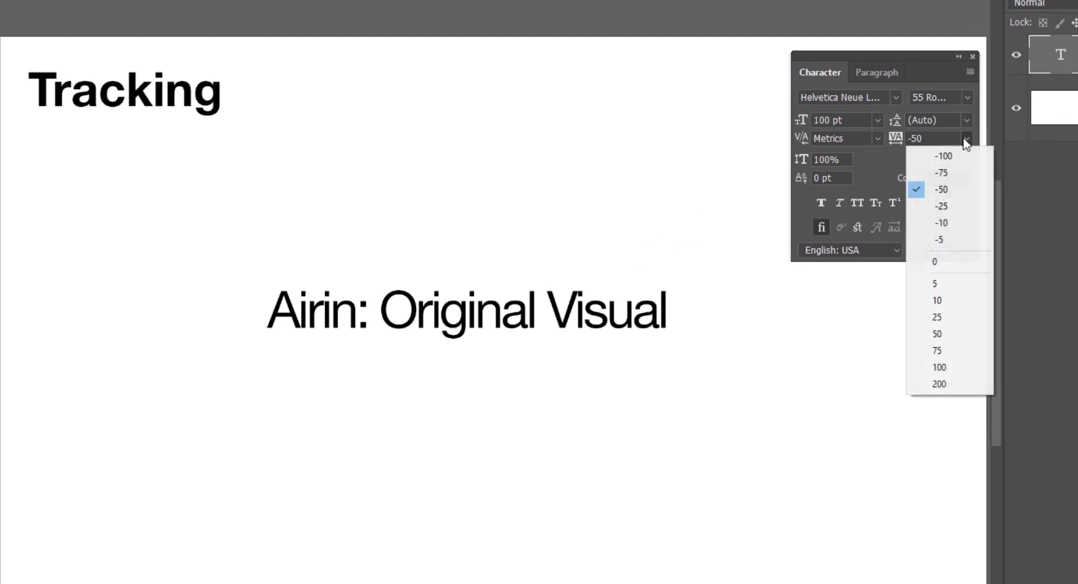
pyautogui.click(952, 333)
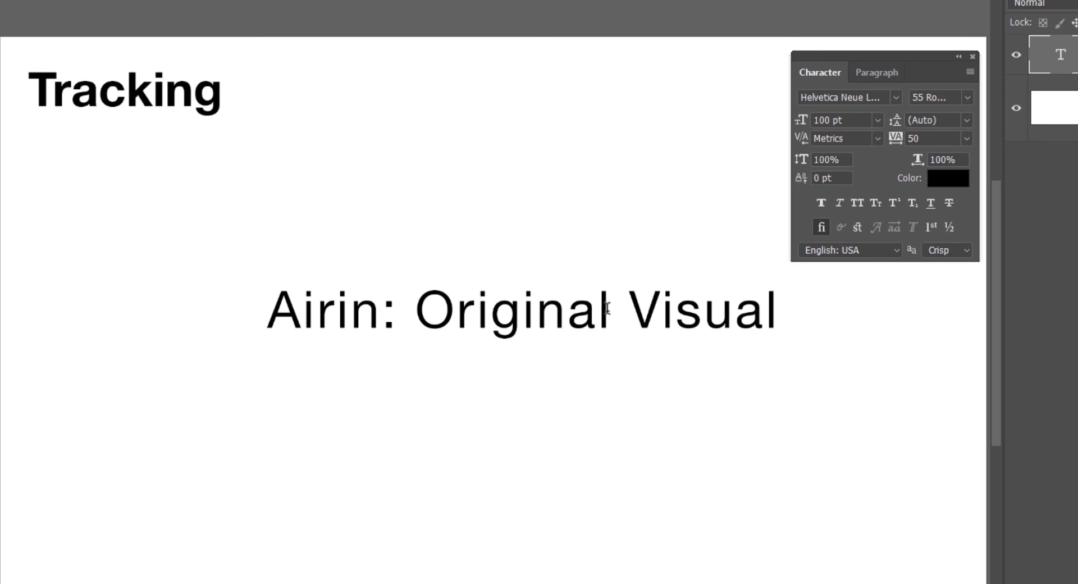
# Set the tracking of only the word "Original" to -57.
pyautogui.moveTo(609, 323); pyautogui.dragTo(419, 310)
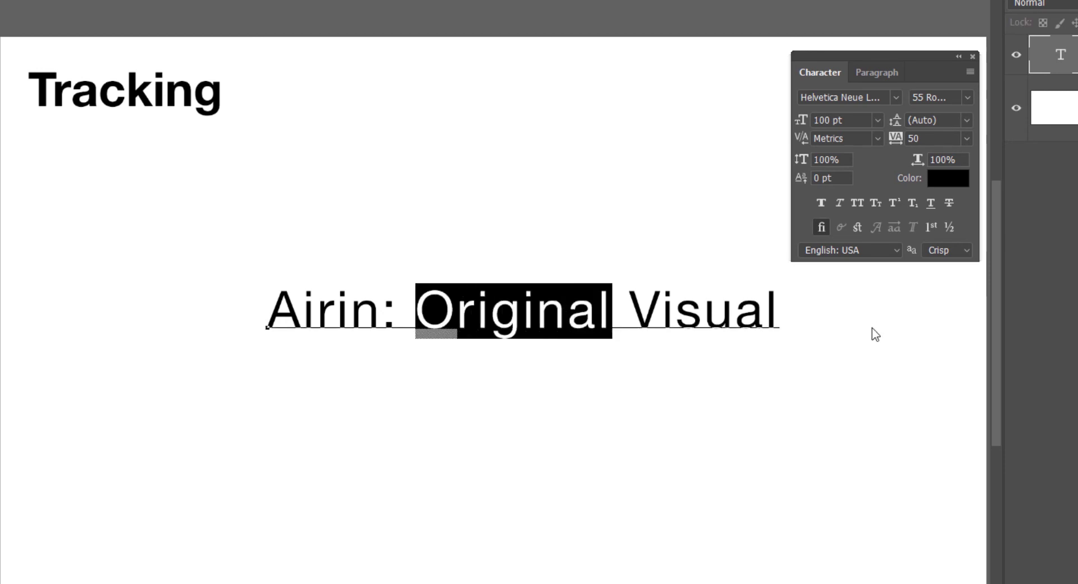
pyautogui.click(926, 138)
pyautogui.write('-57')
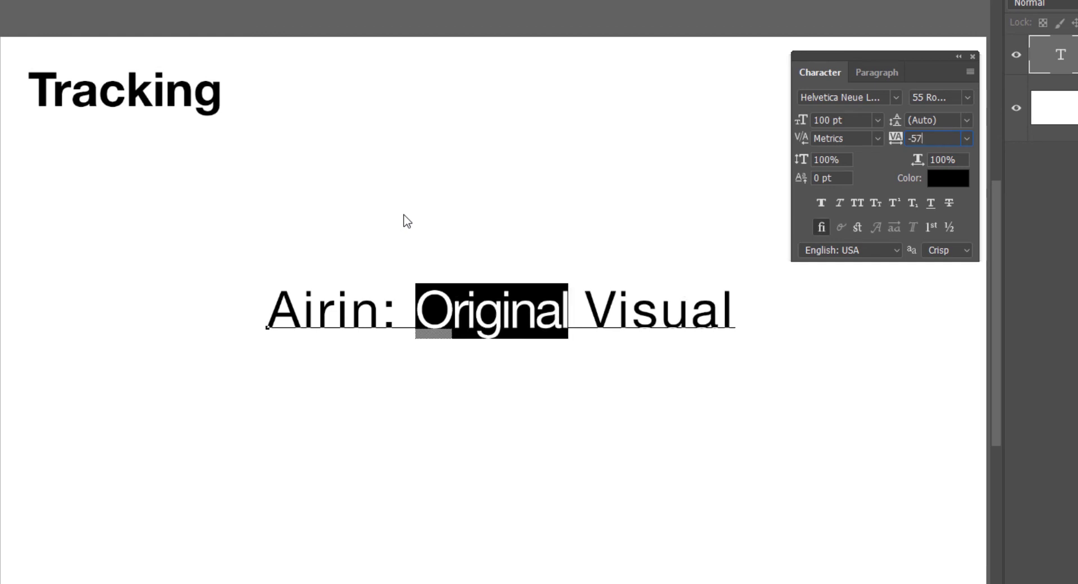
pyautogui.click(405, 220)
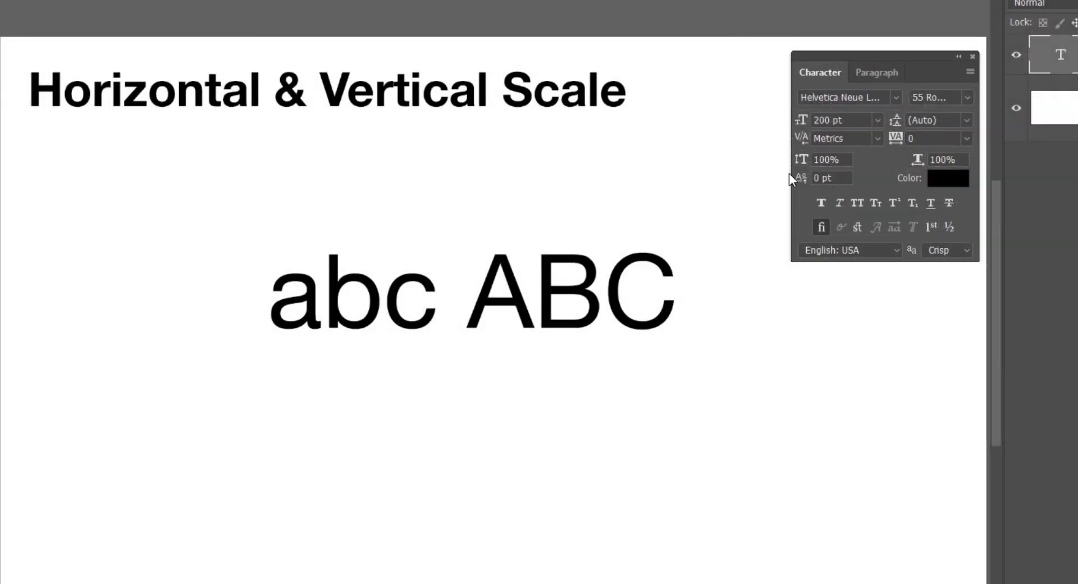
# Stretch the vertical scale of the "abc ABC" text to 146% and reset it to 100%.
pyautogui.moveTo(801, 161); pyautogui.dragTo(862, 159)
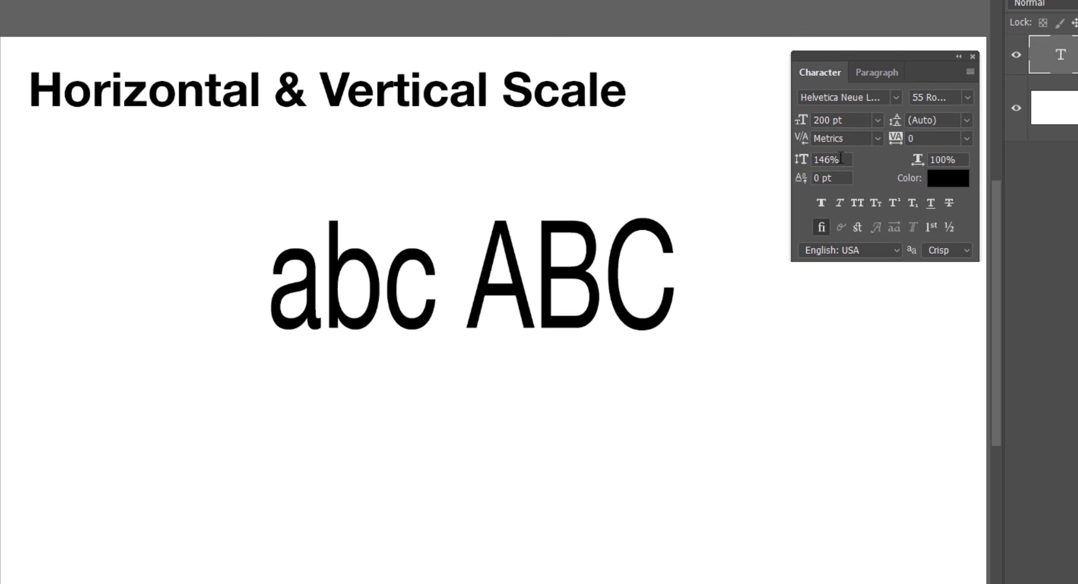
pyautogui.click(836, 159)
pyautogui.write('100')
pyautogui.press('Return')
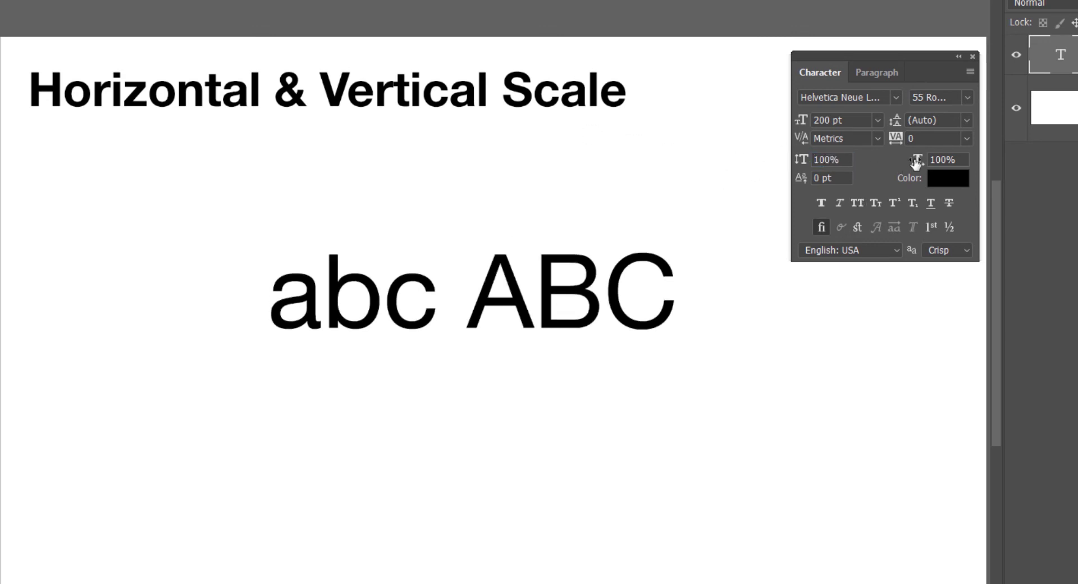
# Narrow the horizontal scale of the "abc ABC" text to 55% and widen it to 157%.
pyautogui.moveTo(916, 162); pyautogui.dragTo(884, 162)
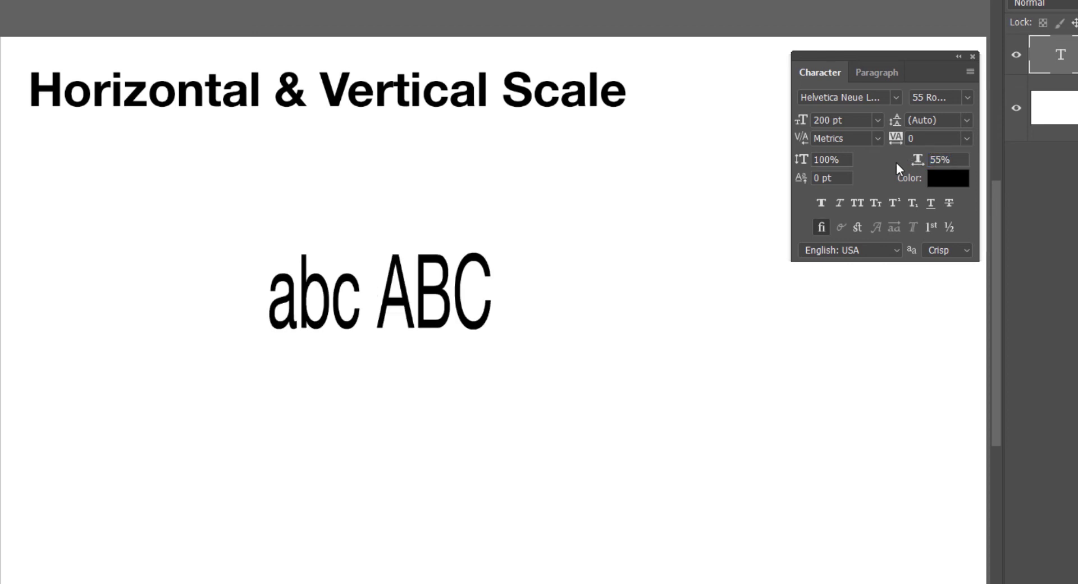
pyautogui.click(946, 160)
pyautogui.write('157')
pyautogui.press('Return')
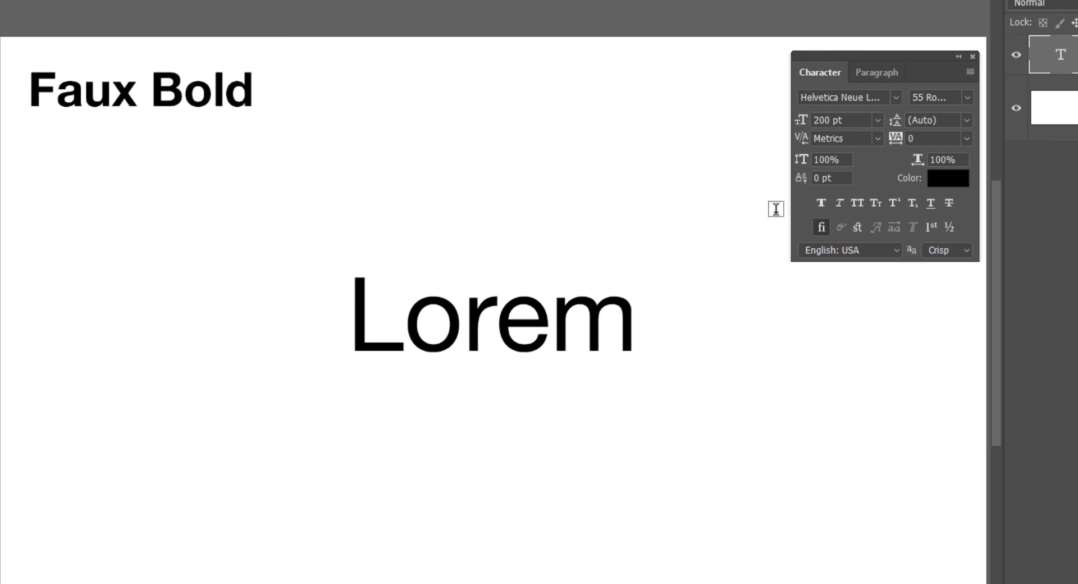
# Toggle Faux Bold on and off for the "Lorem" text to compare both looks.
pyautogui.click(815, 204)
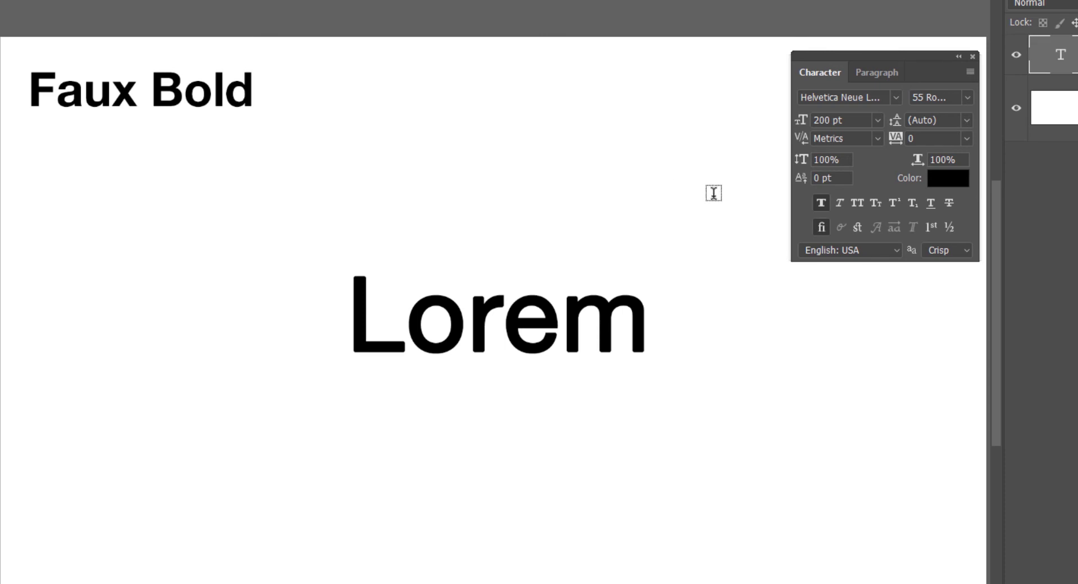
pyautogui.click(813, 203)
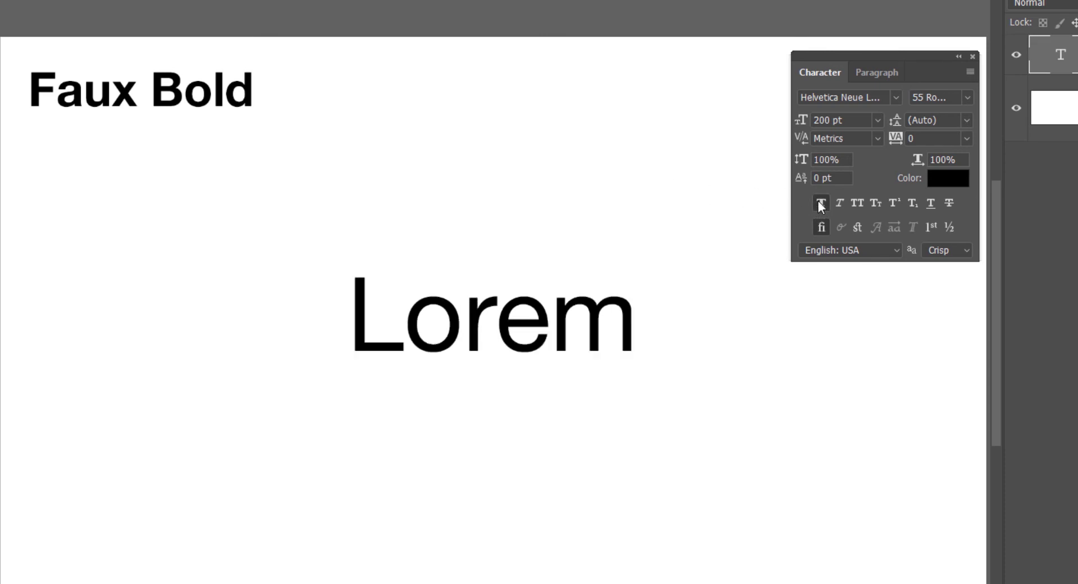
pyautogui.click(821, 205)
pyautogui.click(820, 203)
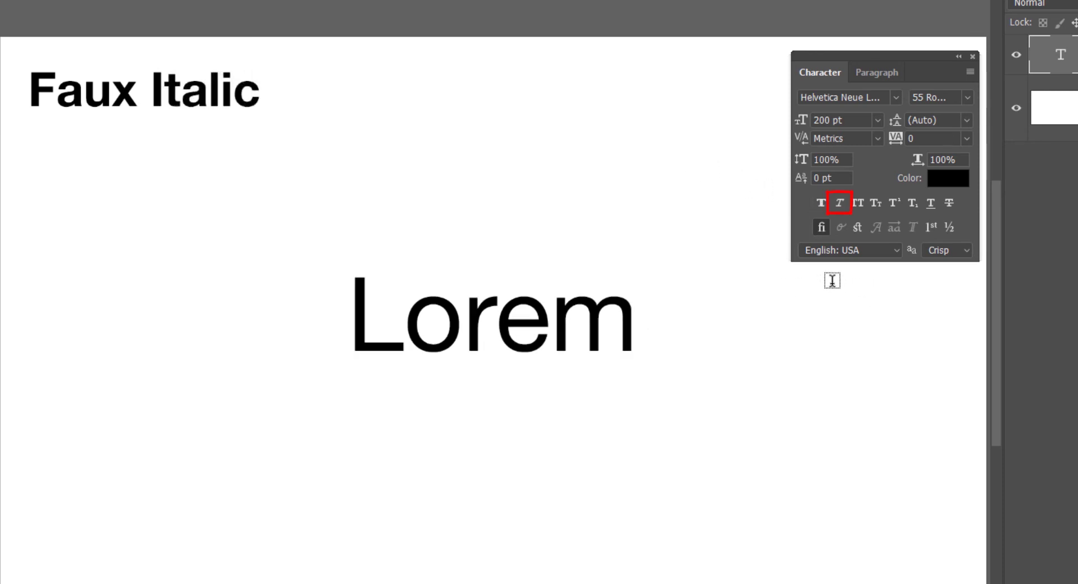
# Apply Faux Italic to the "Lorem" text and remove it again.
pyautogui.click(839, 204)
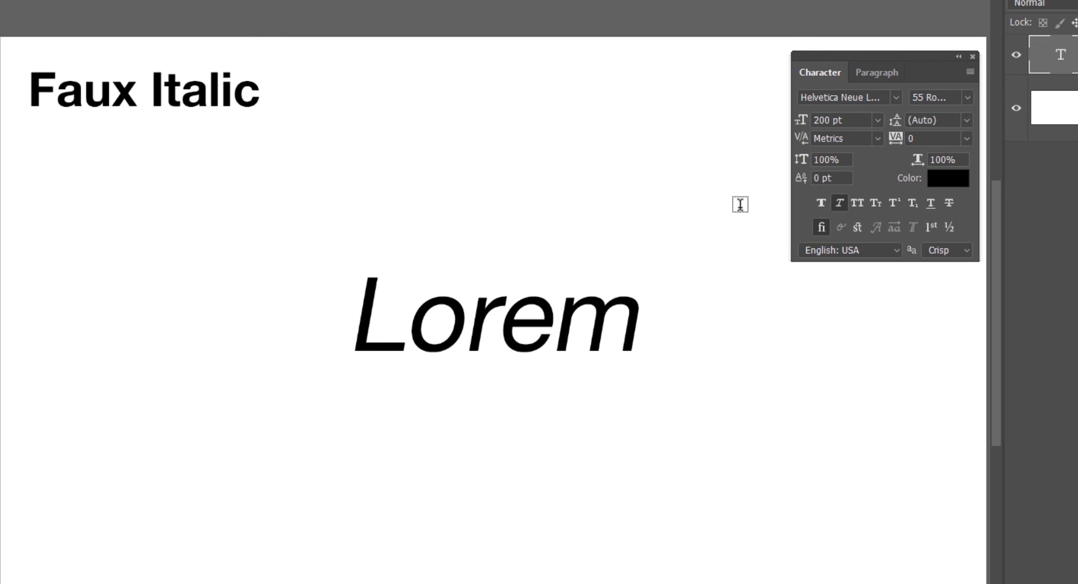
pyautogui.click(839, 202)
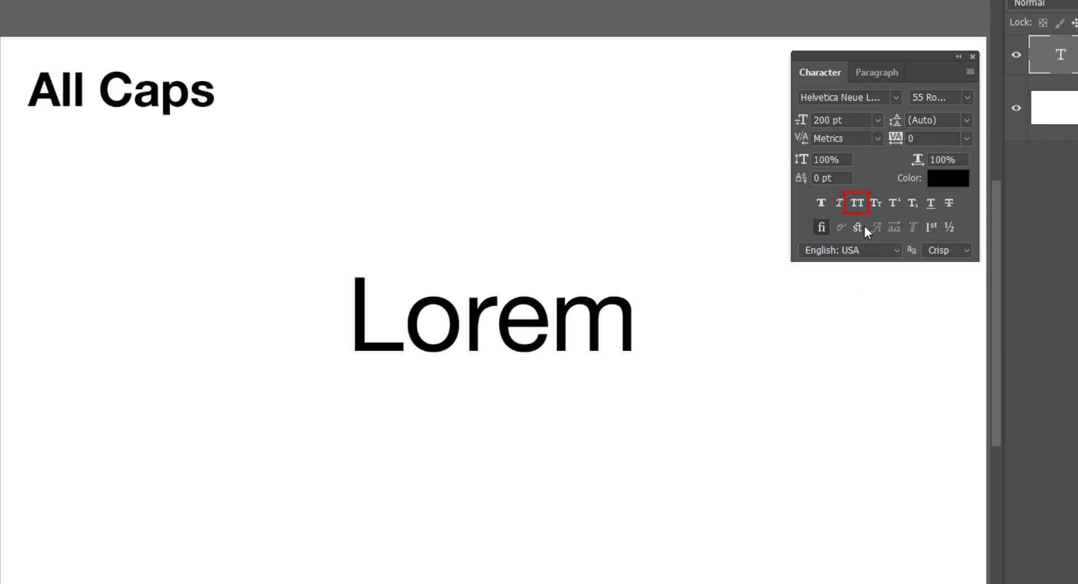
# Apply All Caps to the "Lorem" text, and toggle Small Caps on and off for the "Lorem ipsum" text.
pyautogui.click(856, 202)
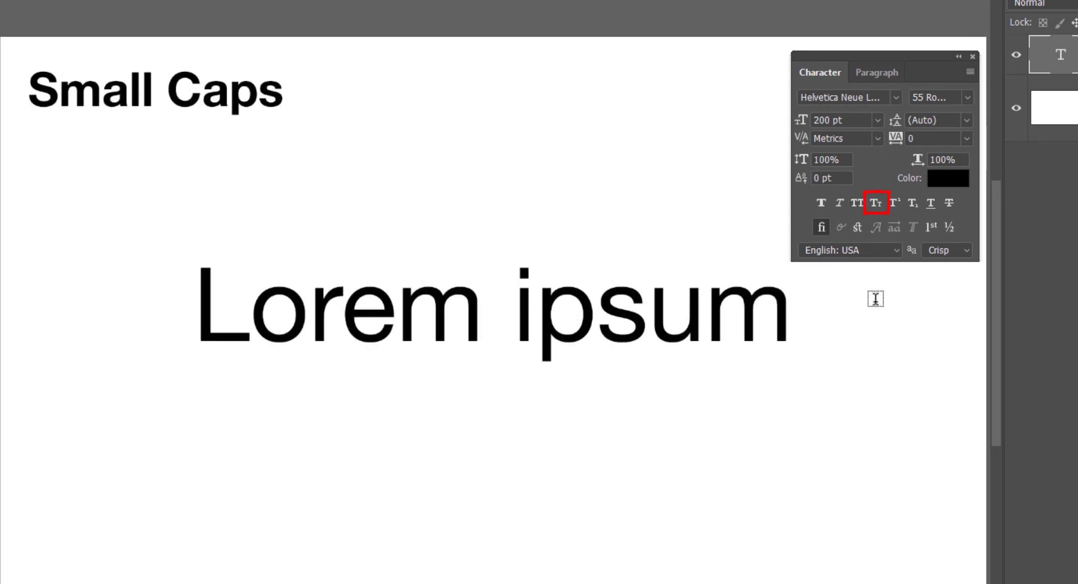
pyautogui.click(874, 202)
pyautogui.click(874, 202)
pyautogui.click(873, 202)
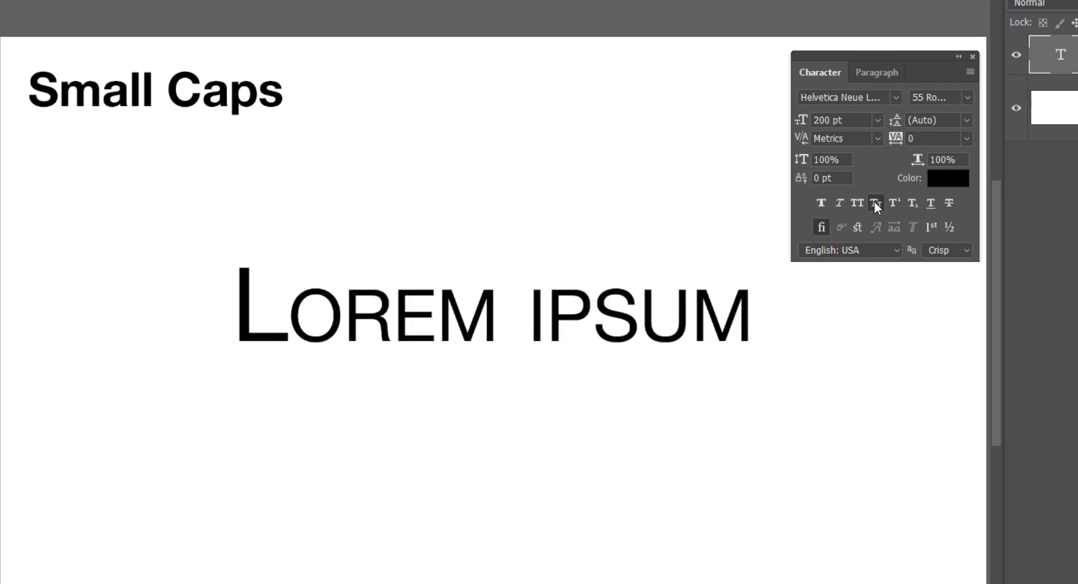
pyautogui.click(874, 202)
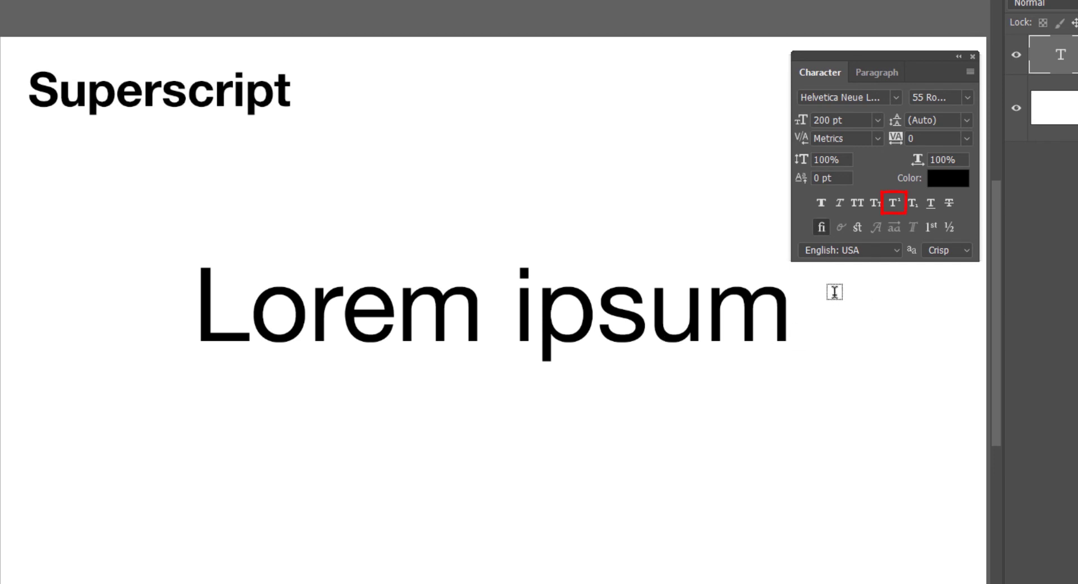
# Format the word "ipsum" in "Lorem ipsum" and the 2 in "e=mc2" as superscript.
pyautogui.moveTo(515, 306); pyautogui.dragTo(860, 233)
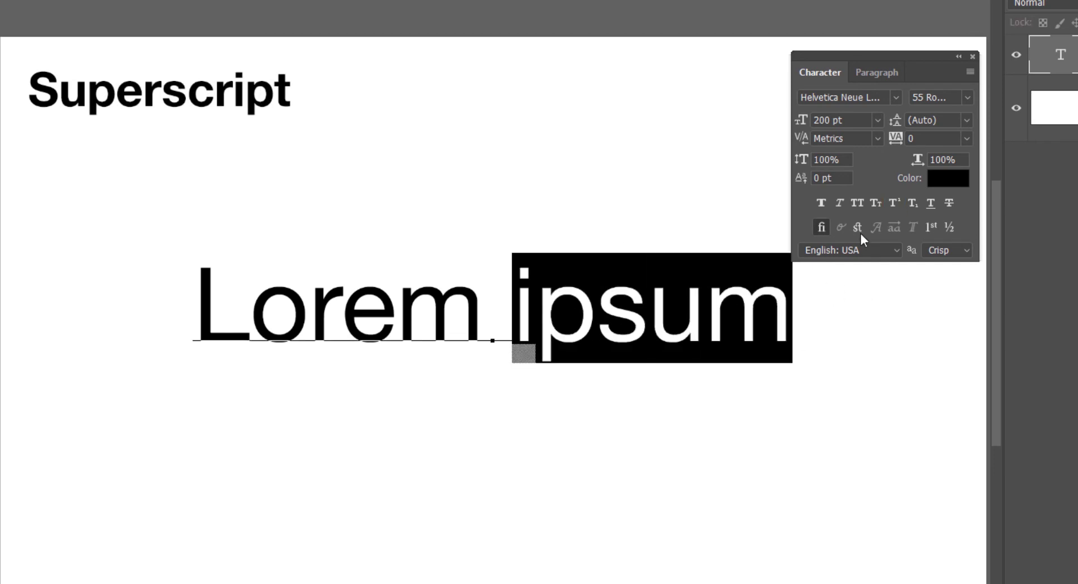
pyautogui.click(895, 201)
pyautogui.hotkey('ctrl', 'Return')
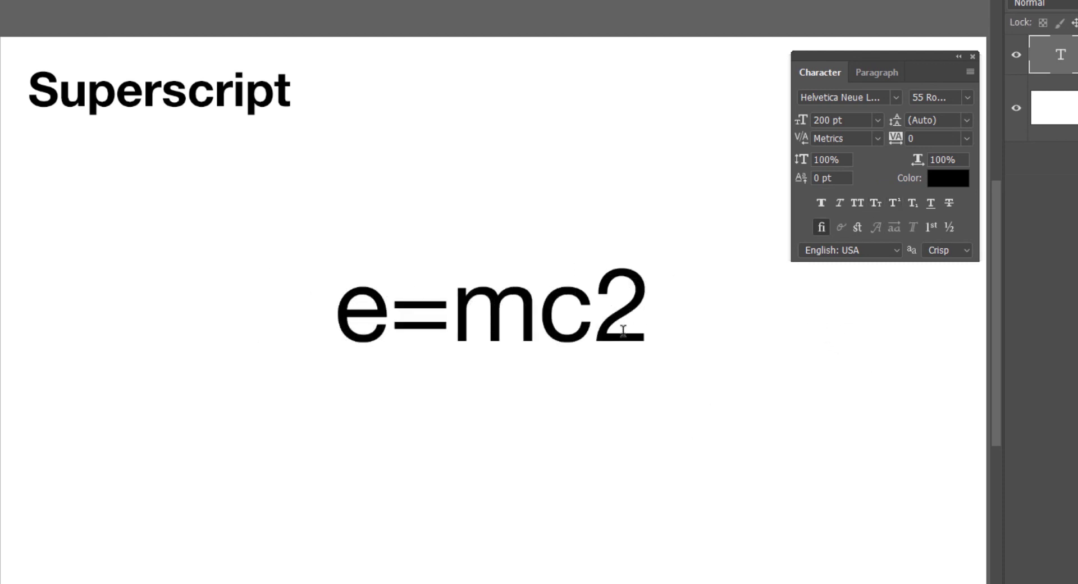
pyautogui.moveTo(610, 309); pyautogui.dragTo(666, 307)
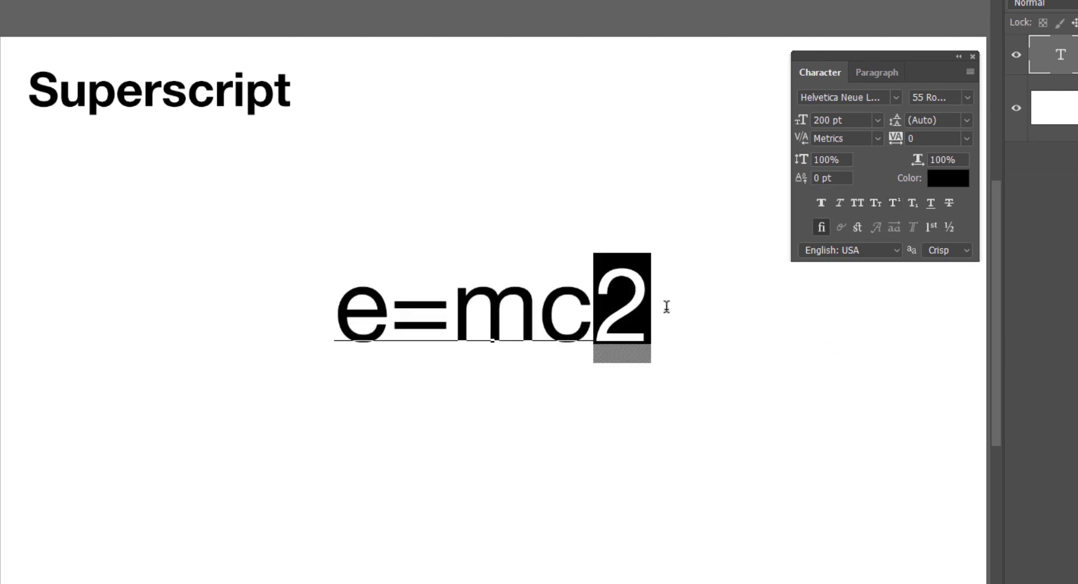
pyautogui.click(894, 202)
pyautogui.hotkey('ctrl', 'Return')
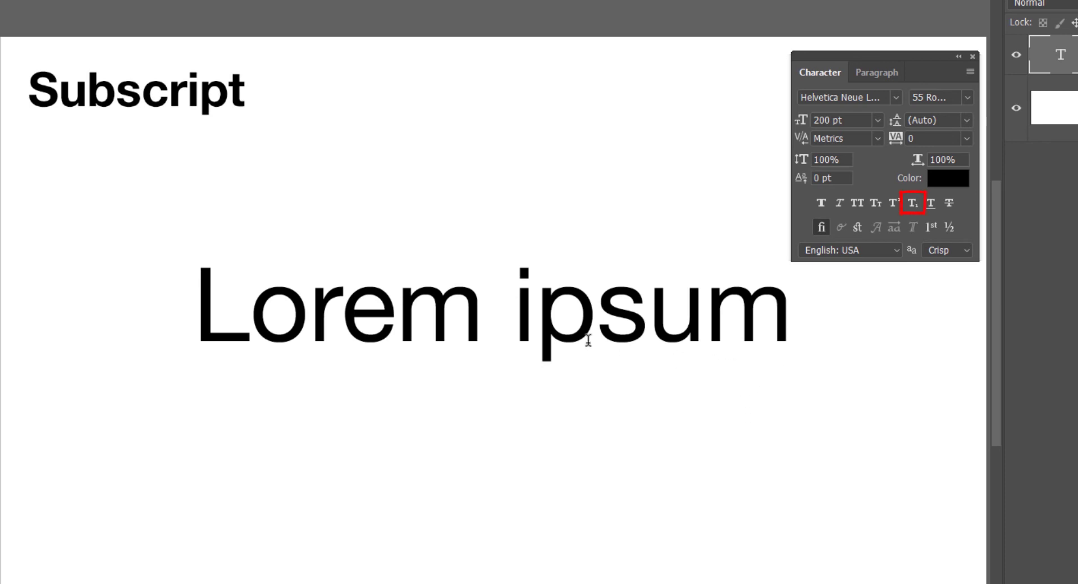
# Format the word "ipsum" in "Lorem ipsum" and the 2 in "CO2" as subscript.
pyautogui.moveTo(524, 312); pyautogui.dragTo(779, 312)
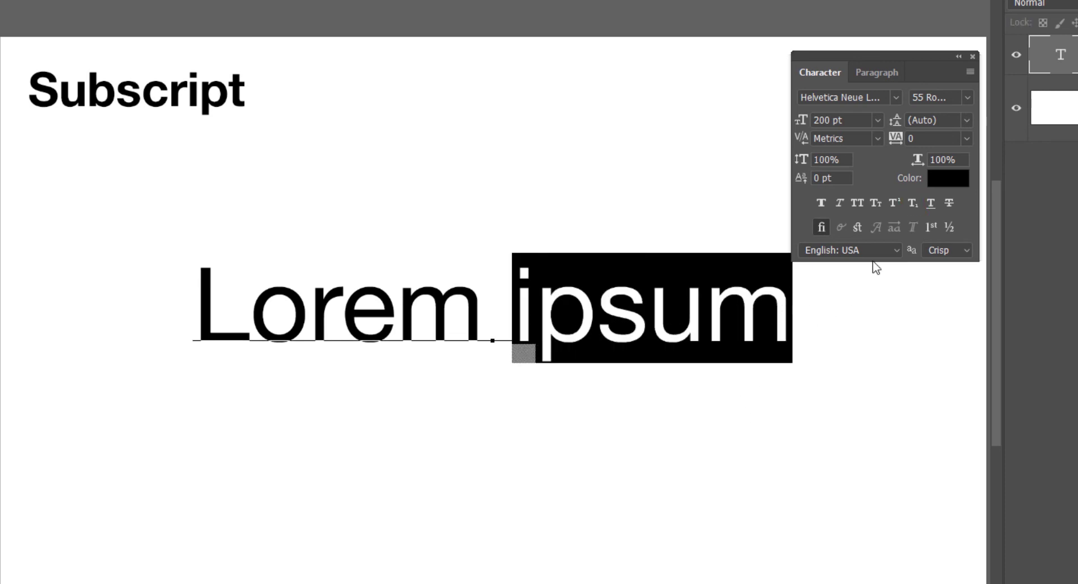
pyautogui.click(912, 204)
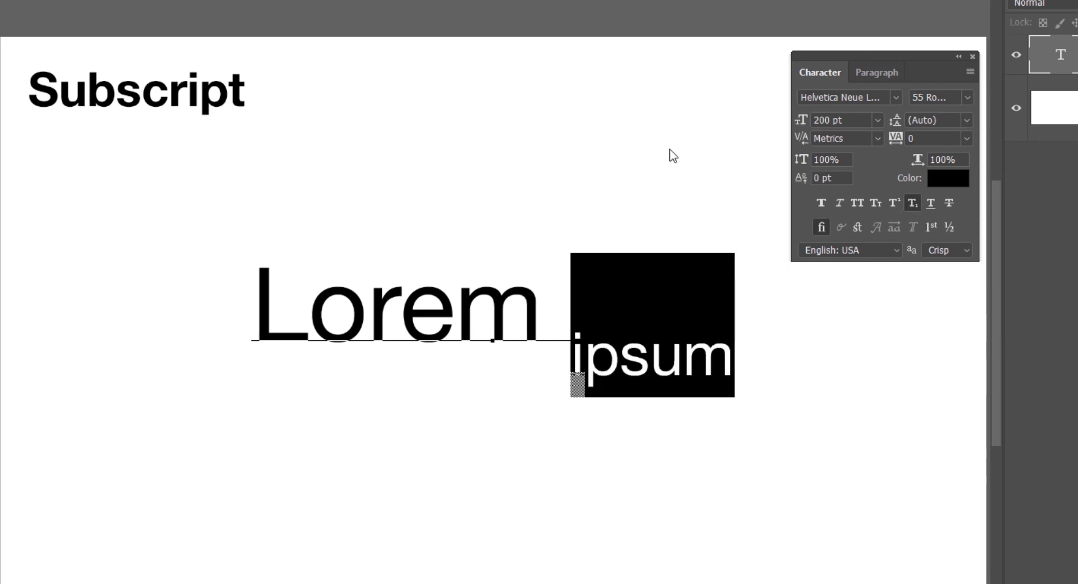
pyautogui.hotkey('ctrl', 'Return')
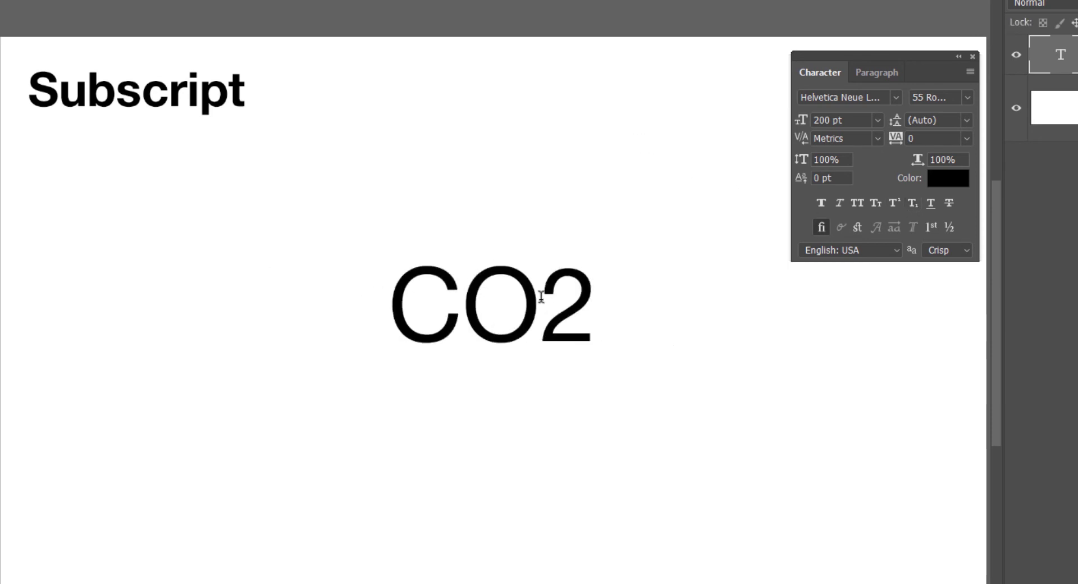
pyautogui.moveTo(540, 303); pyautogui.dragTo(596, 303)
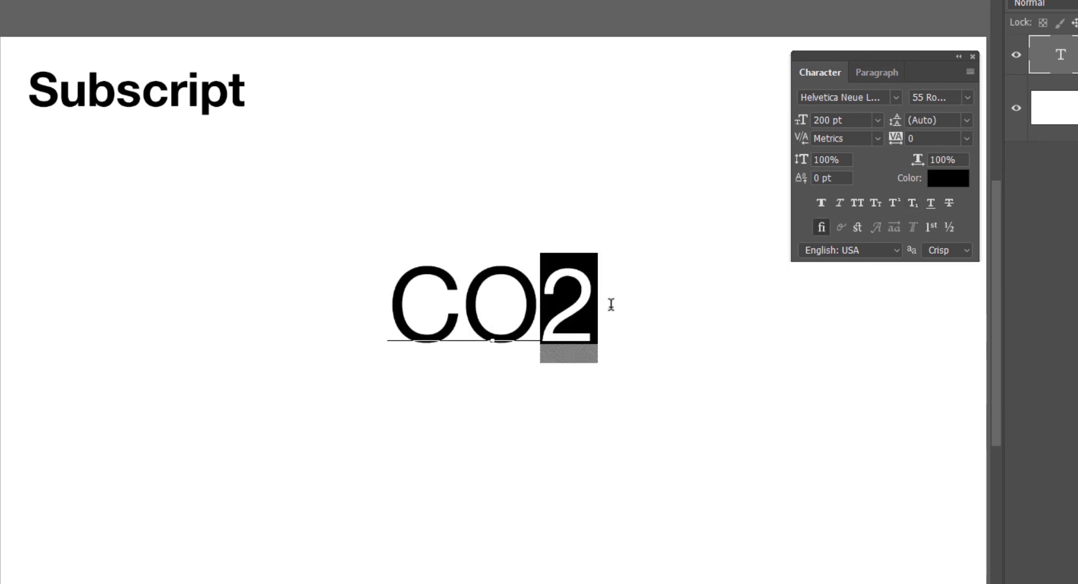
pyautogui.hotkey('ctrl', 'Return')
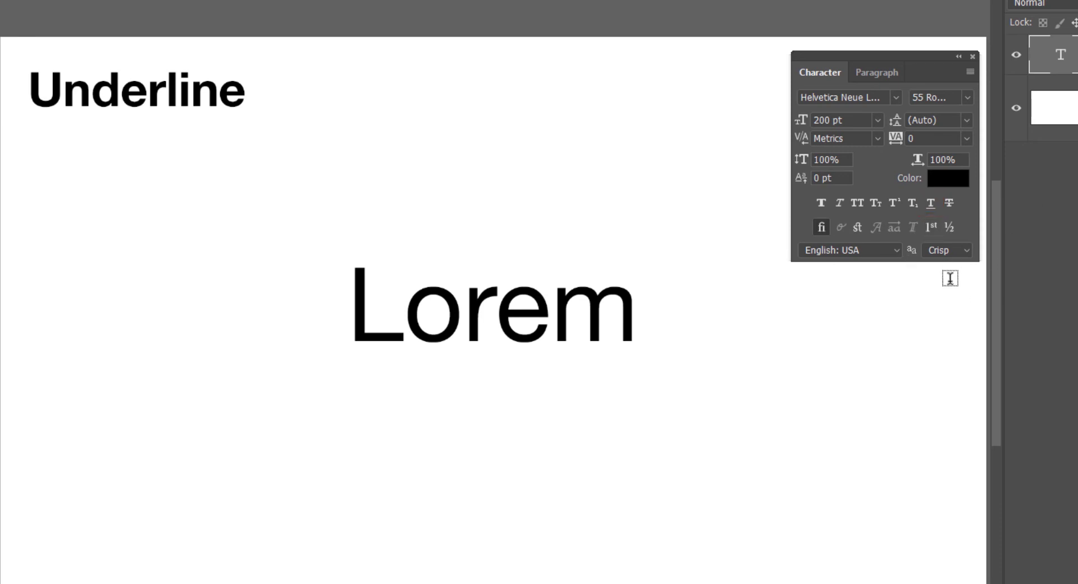
# Apply Underline to the "Lorem" text, and Strikethrough to the "Lorem" text of the Strikethrough example.
pyautogui.click(928, 204)
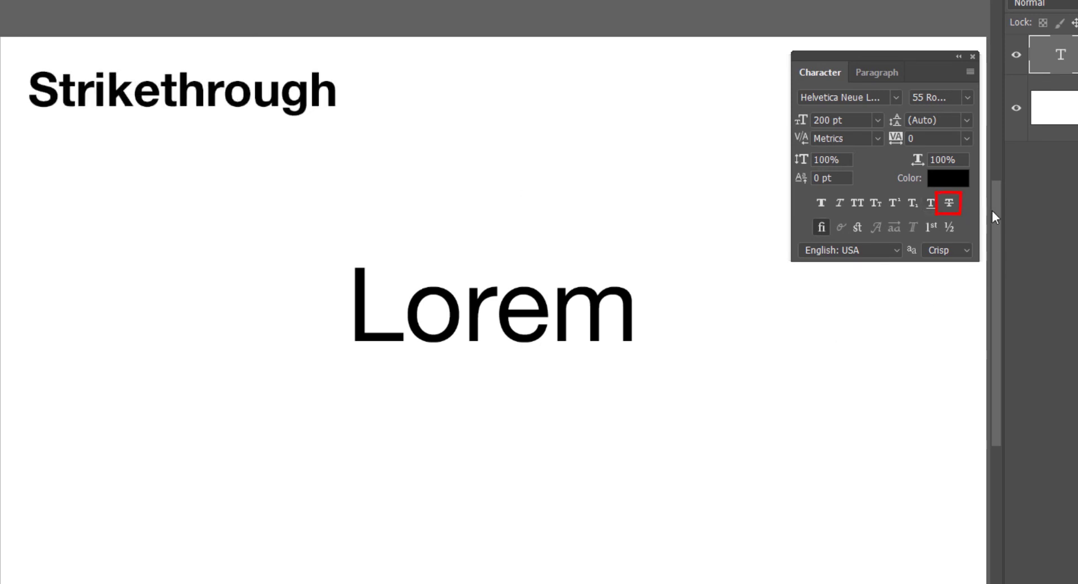
pyautogui.click(949, 203)
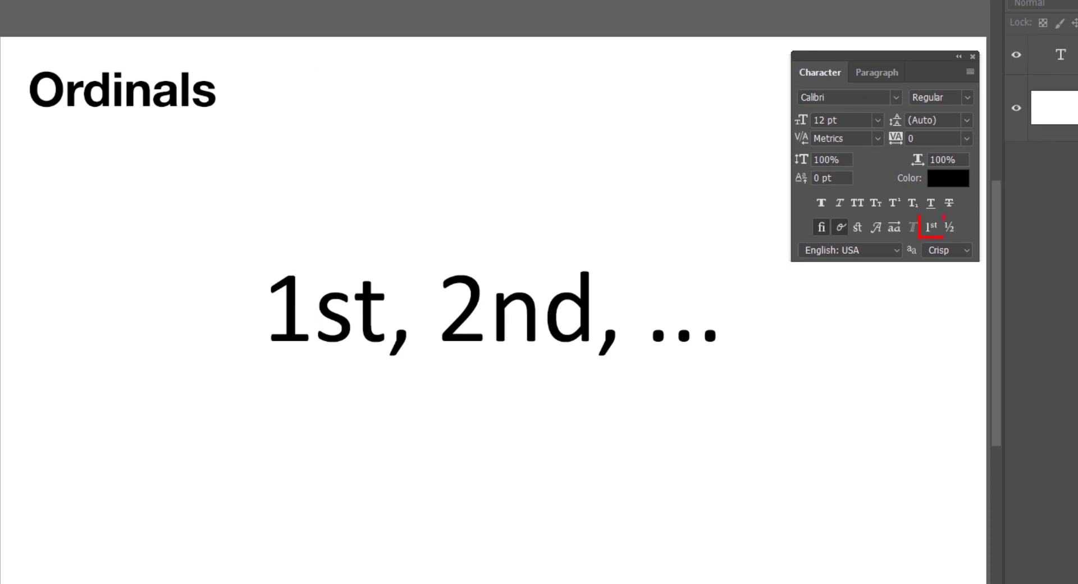
# Turn on Ordinals for the "1st, 2nd, ..." text and Fractions for the "1/2, 1/4, 1/8" text.
pyautogui.click(1069, 55)
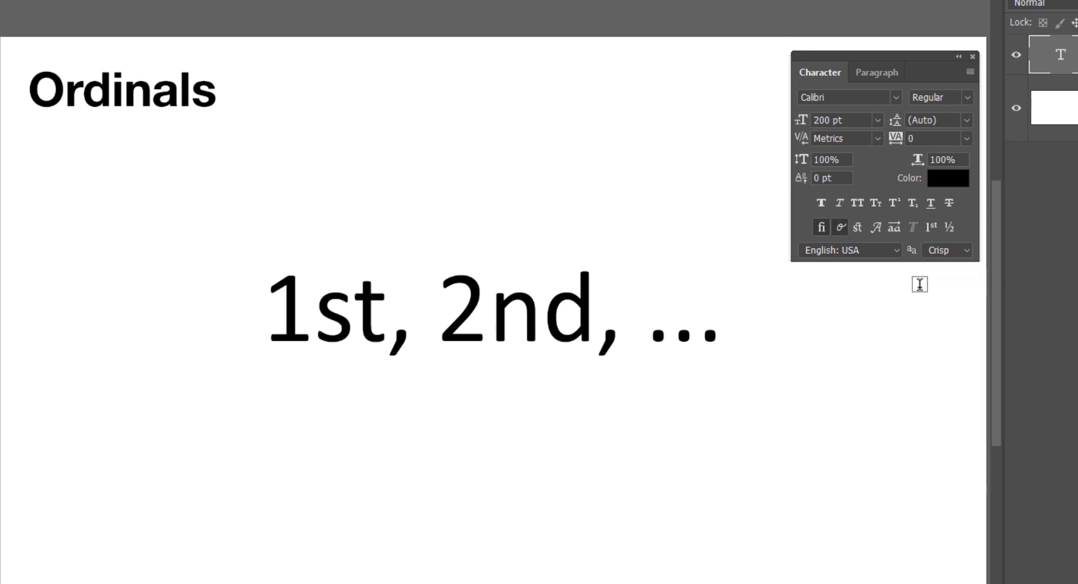
pyautogui.click(930, 227)
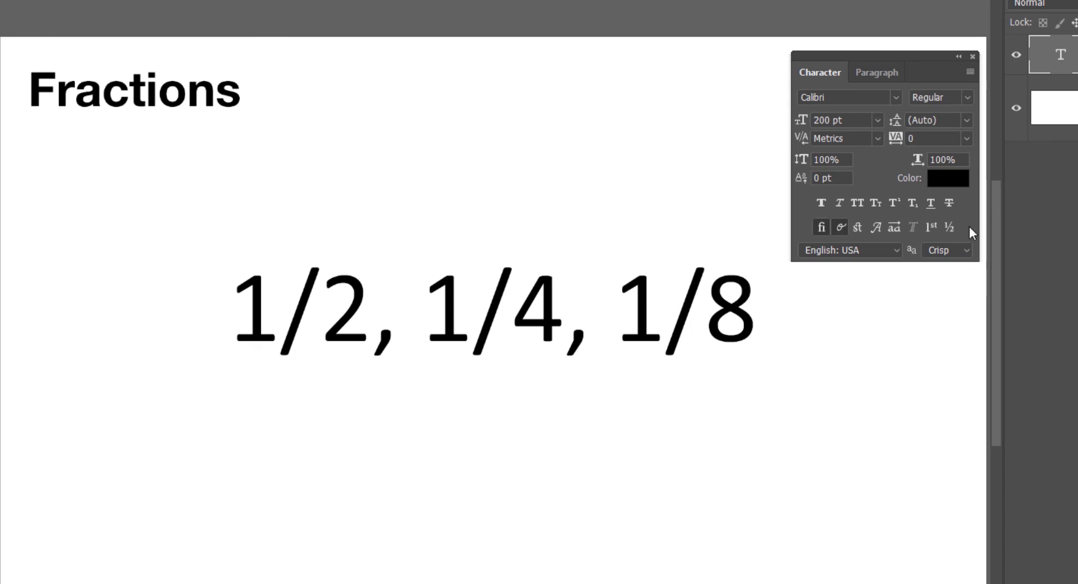
pyautogui.click(949, 227)
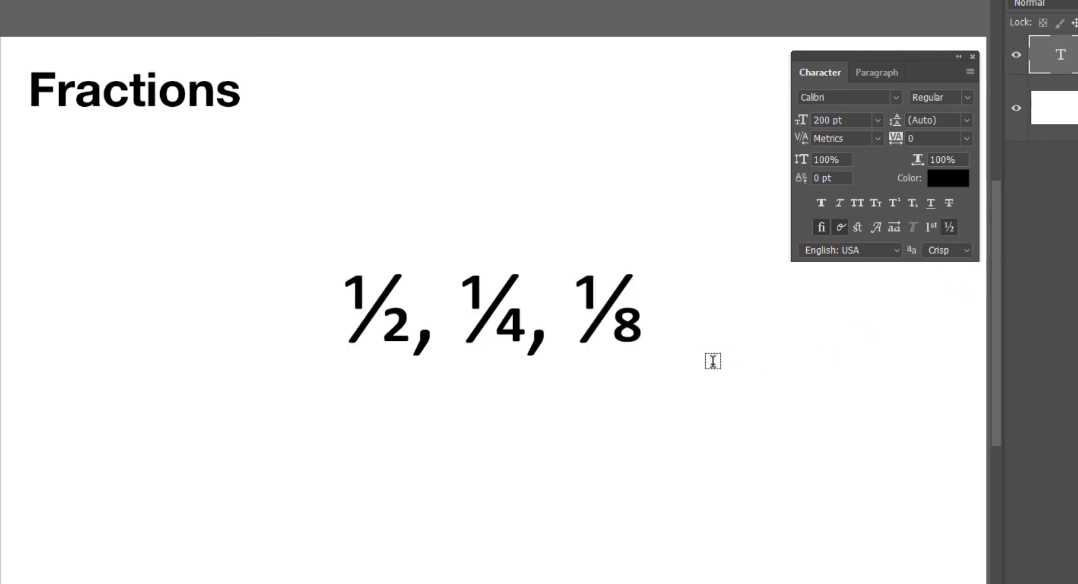
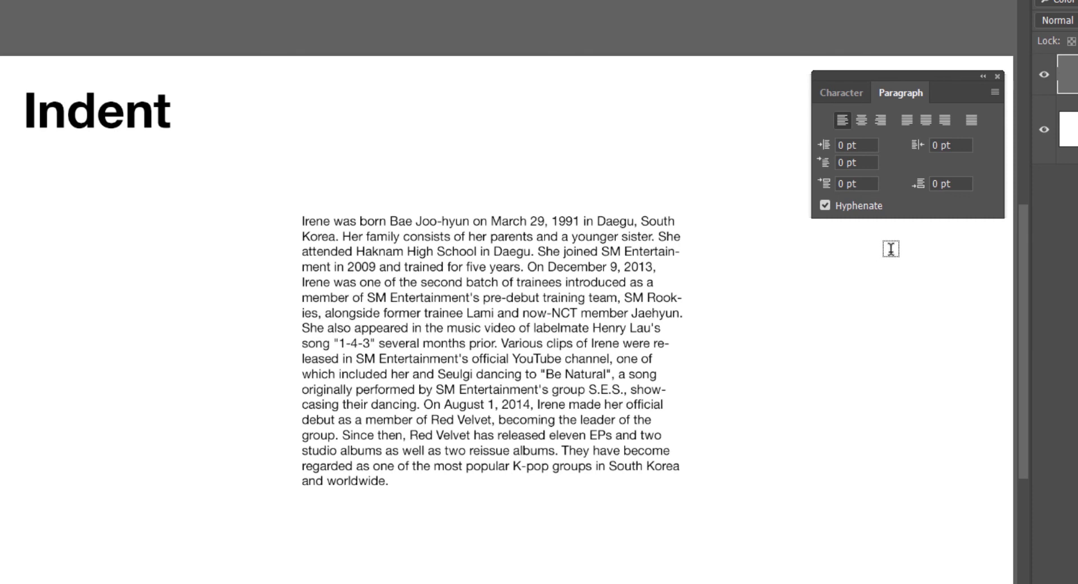
# Justify the biography paragraph with its last line left-aligned, and indent it 1 cm on the left and 2 cm on the right.
pyautogui.click(904, 119)
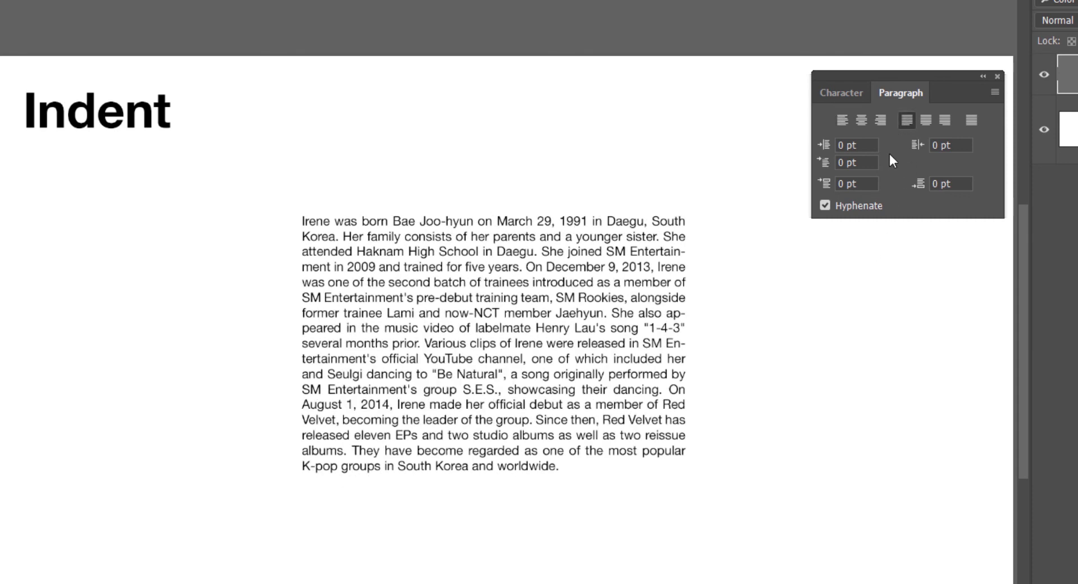
pyautogui.click(862, 145)
pyautogui.write('1cm')
pyautogui.press('Tab')
pyautogui.write('2cm')
pyautogui.press('Return')
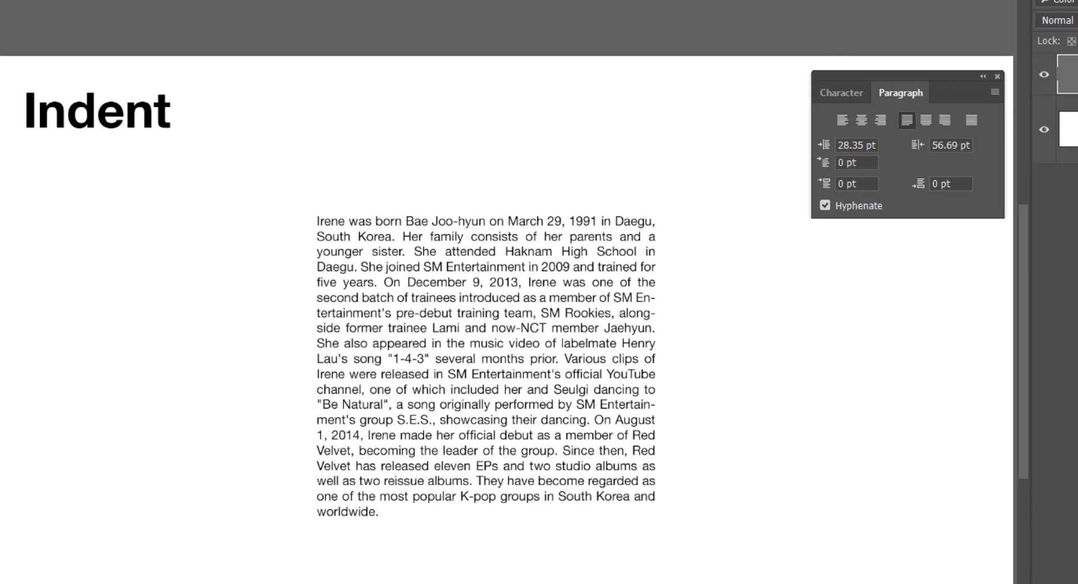
# Set the first-line indent of the biography paragraph to 1 cm.
pyautogui.click(477, 292)
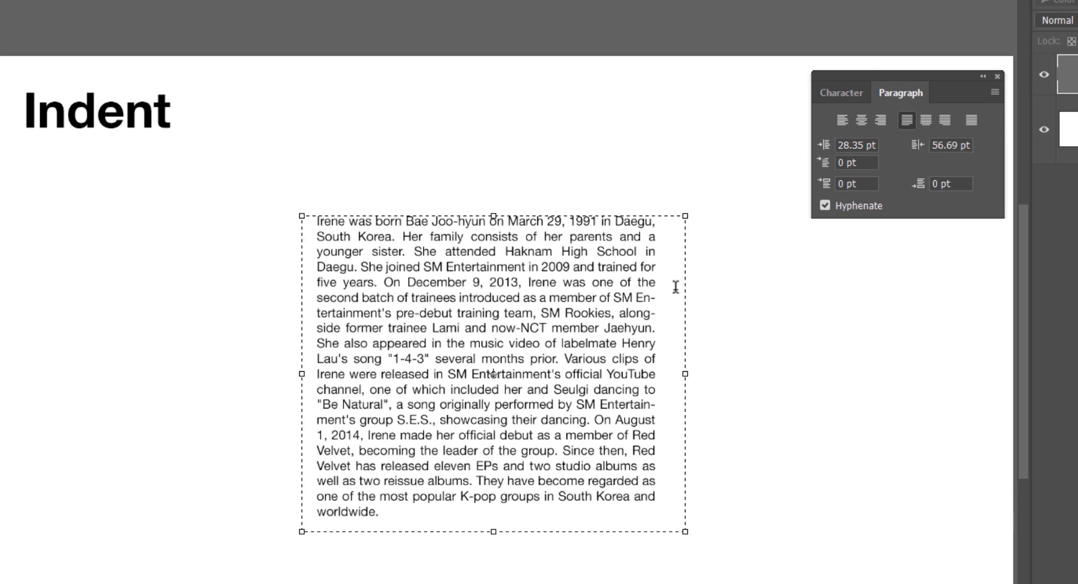
pyautogui.click(659, 221)
pyautogui.click(872, 163)
pyautogui.write('1cm')
pyautogui.press('Return')
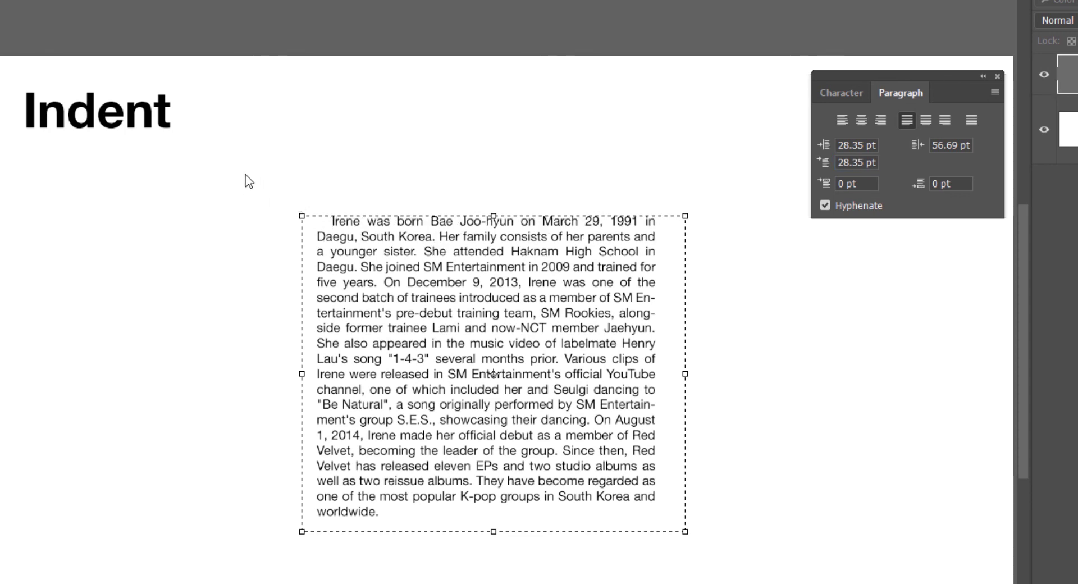
pyautogui.click(325, 220)
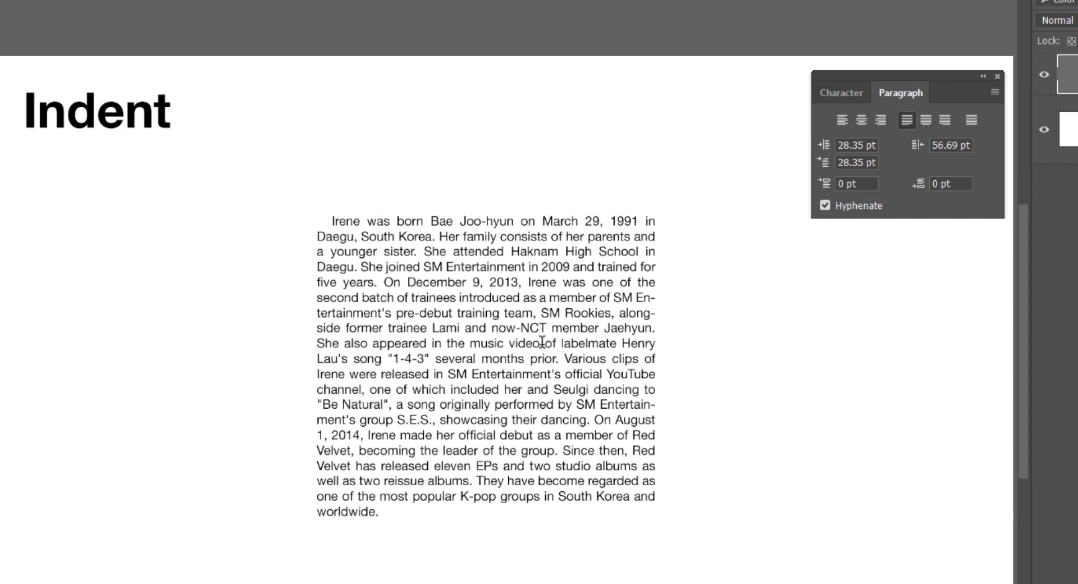
# Give the biography paragraph negative indents: -1 cm left, -2 cm right and -1 cm for the first line.
pyautogui.click(541, 343)
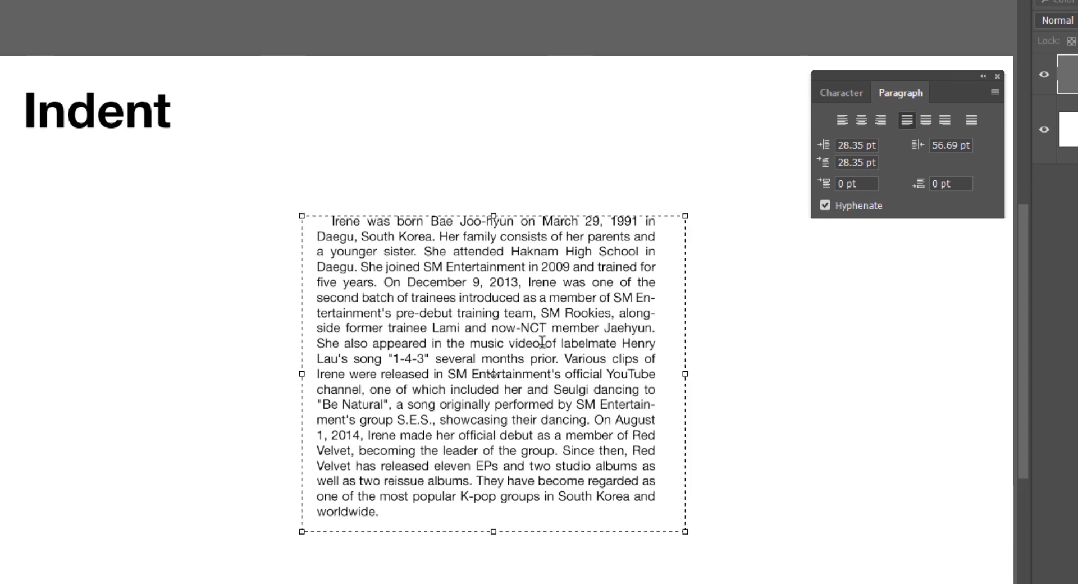
pyautogui.click(668, 224)
pyautogui.click(854, 144)
pyautogui.hotkey('ctrl', 'a')
pyautogui.write('-1cm')
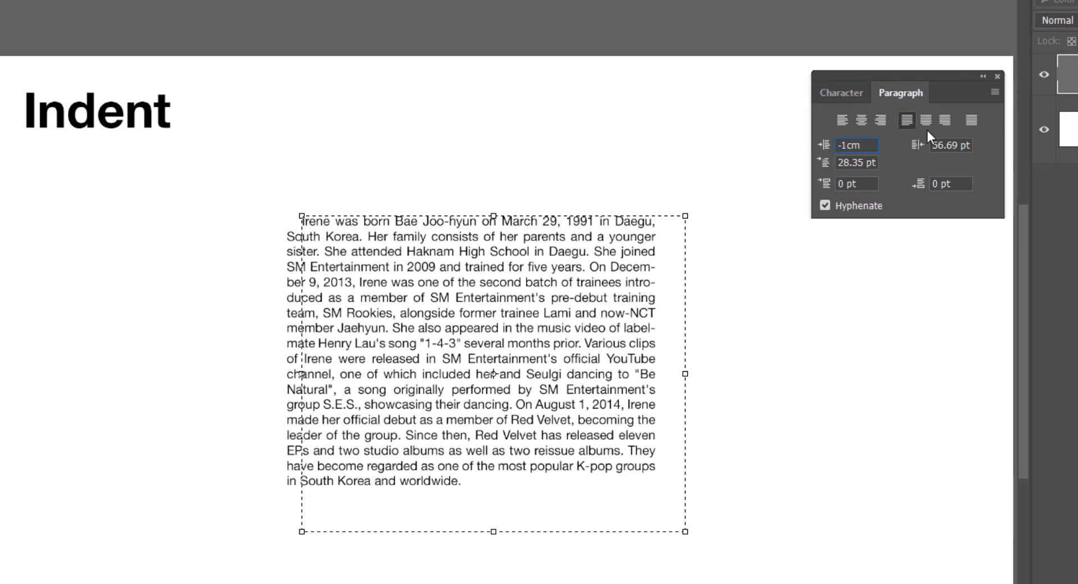
pyautogui.press('Tab')
pyautogui.write('-2cm')
pyautogui.press('Return')
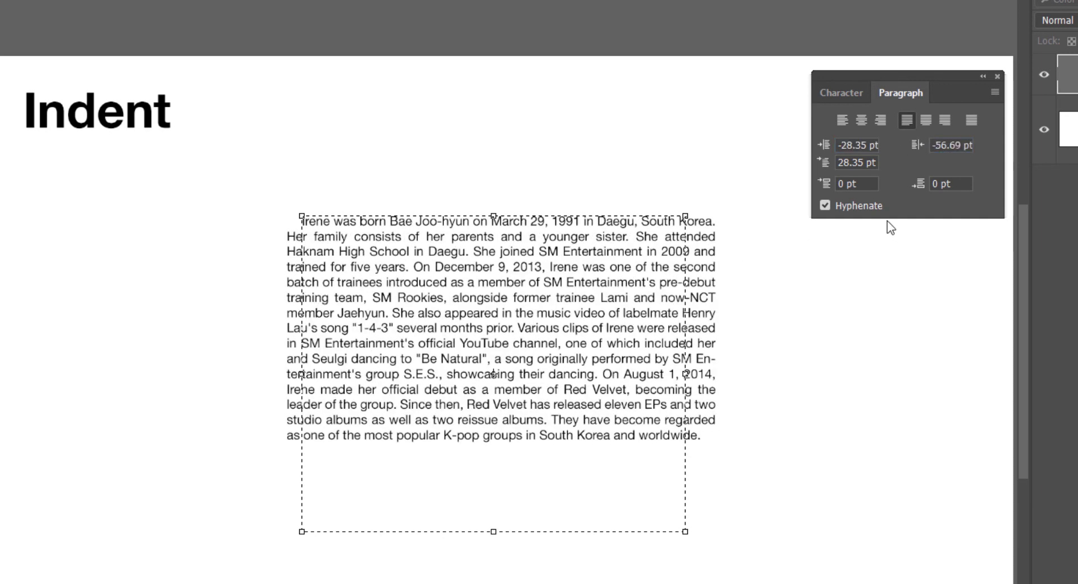
pyautogui.press('Tab')
pyautogui.write('-1cm')
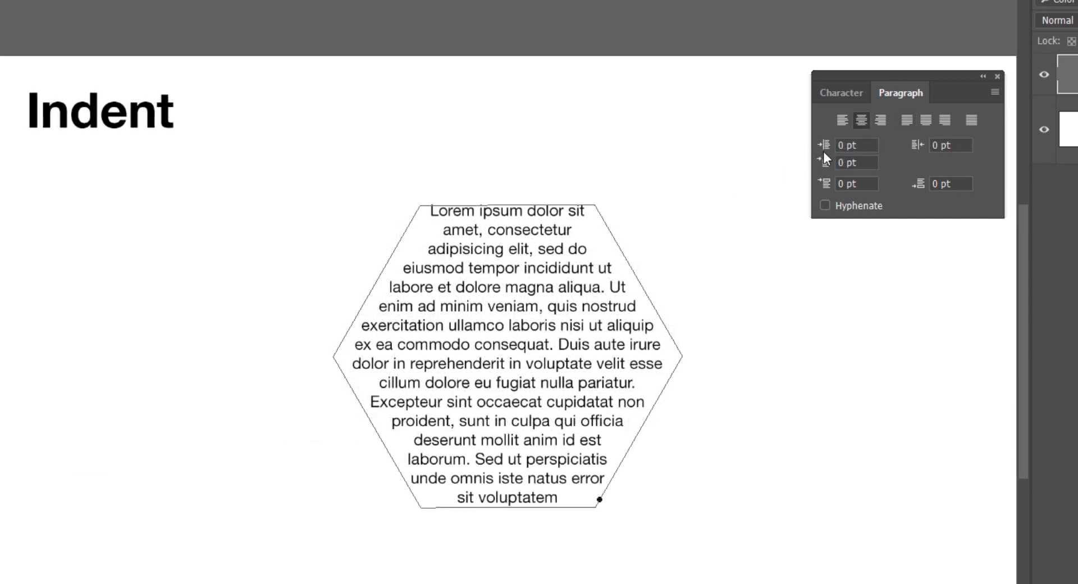
# Increase the left and first-line indents of the centred text inside the hexagon.
pyautogui.moveTo(823, 145); pyautogui.dragTo(879, 147)
pyautogui.moveTo(823, 169); pyautogui.dragTo(862, 167)
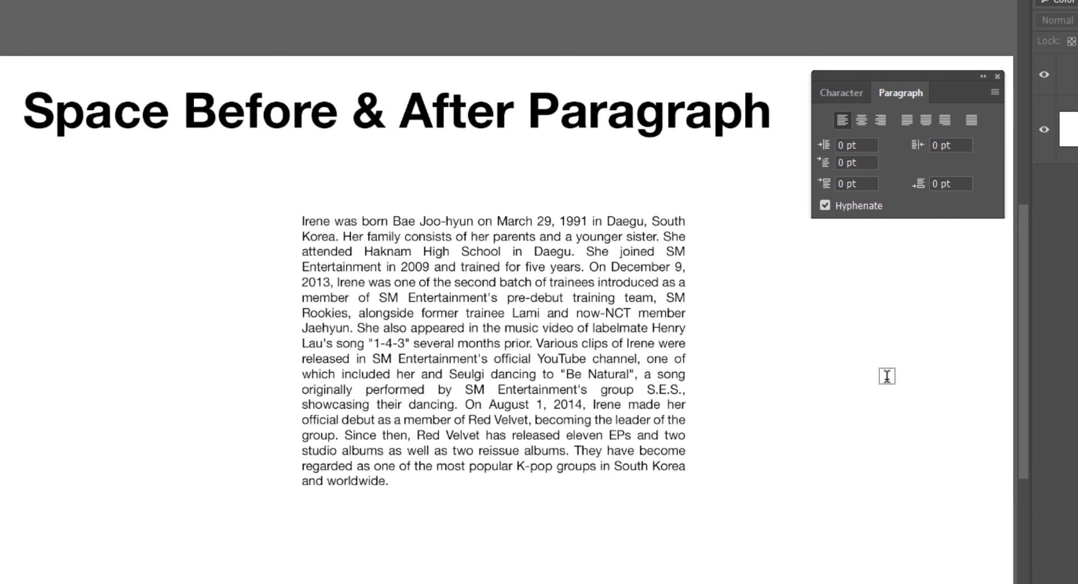
# Split the biography text into three paragraphs and duplicate the text block so the two copies sit side by side.
pyautogui.click(357, 327)
pyautogui.press('Return')
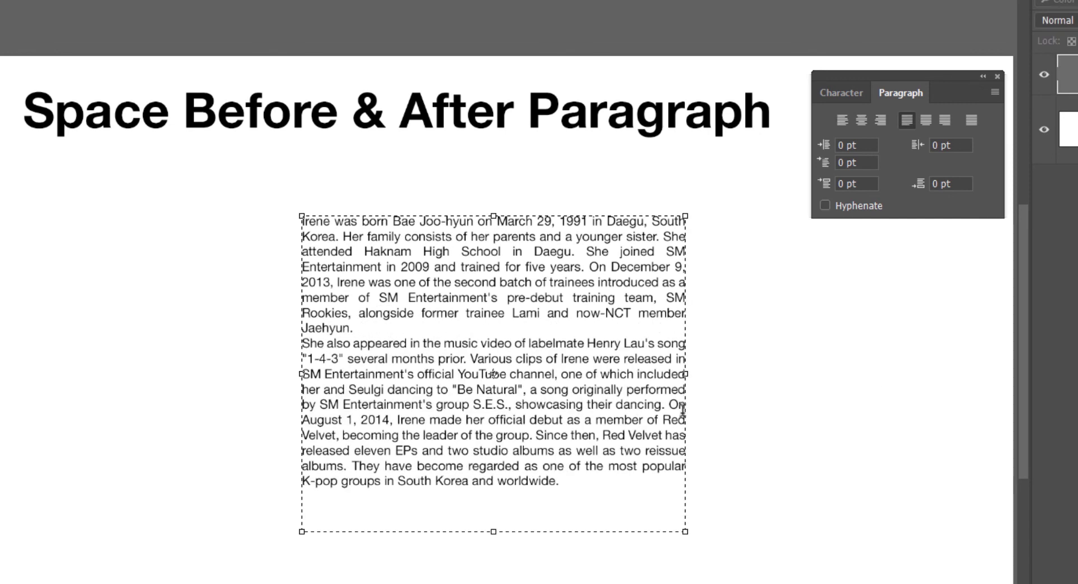
pyautogui.press('Return')
pyautogui.hotkey('ctrl', 'Return')
pyautogui.moveTo(633, 294); pyautogui.dragTo(663, 308)
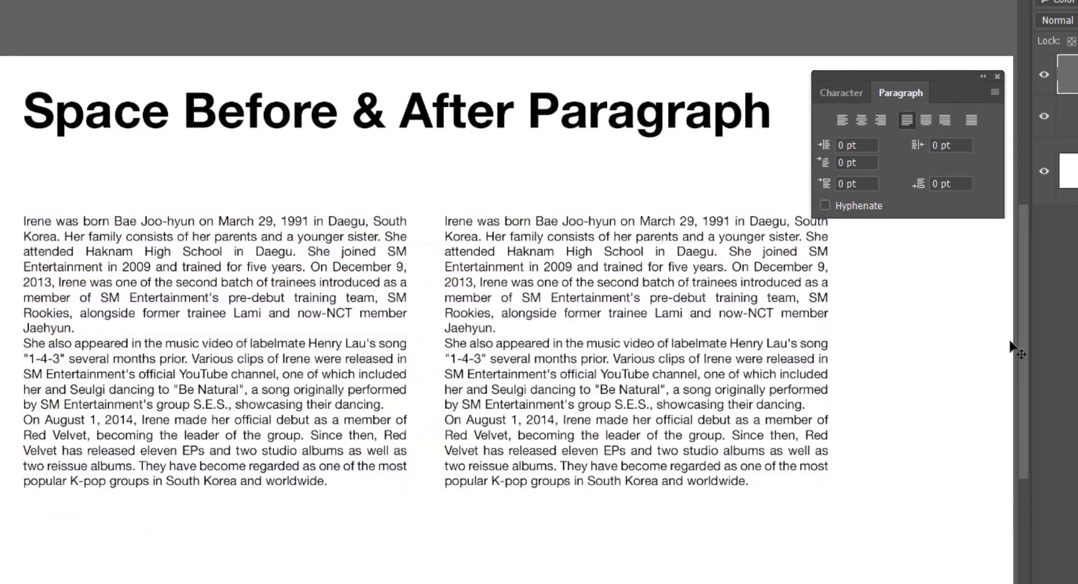
# Add 30 pt of space before paragraphs in the left text block and 30 pt after paragraphs in the right one.
pyautogui.click(855, 183)
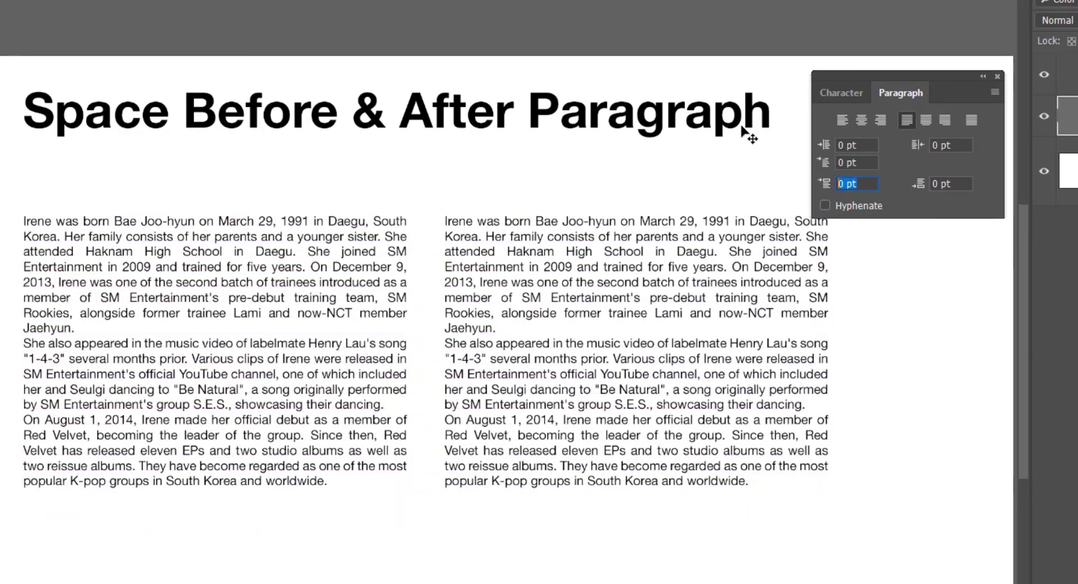
pyautogui.write('30')
pyautogui.press('Return')
pyautogui.hotkey('alt', ']')
pyautogui.press('Tab')
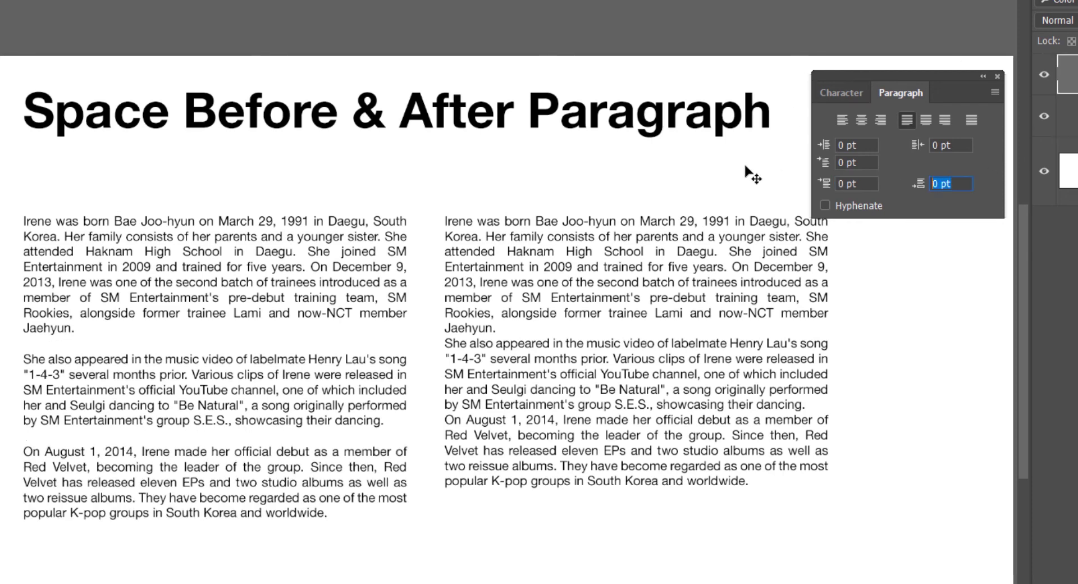
pyautogui.write('30')
pyautogui.press('Return')
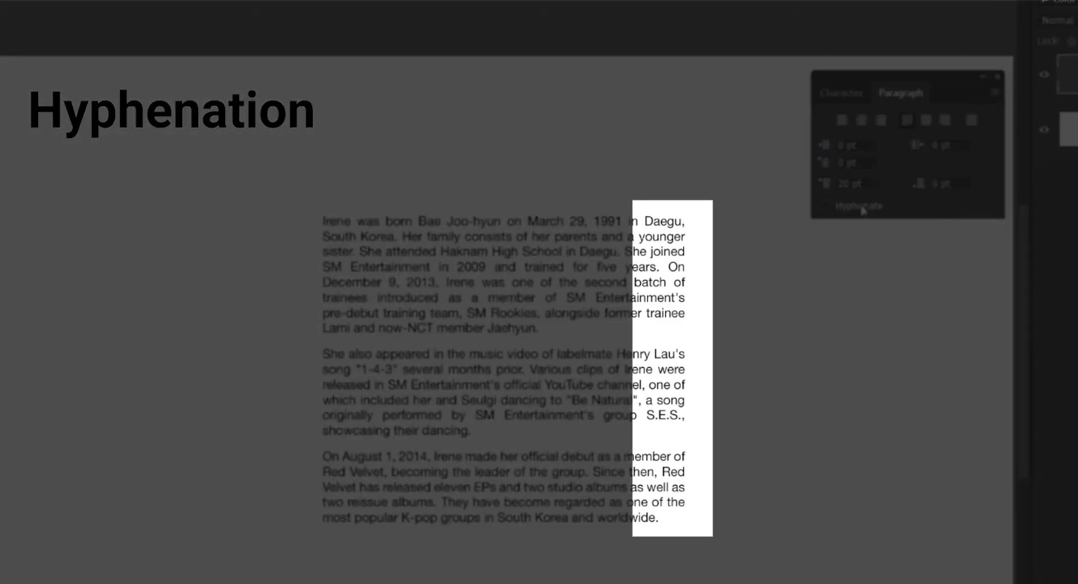
# Turn on hyphenation for the three-paragraph biography text.
pyautogui.click(869, 207)
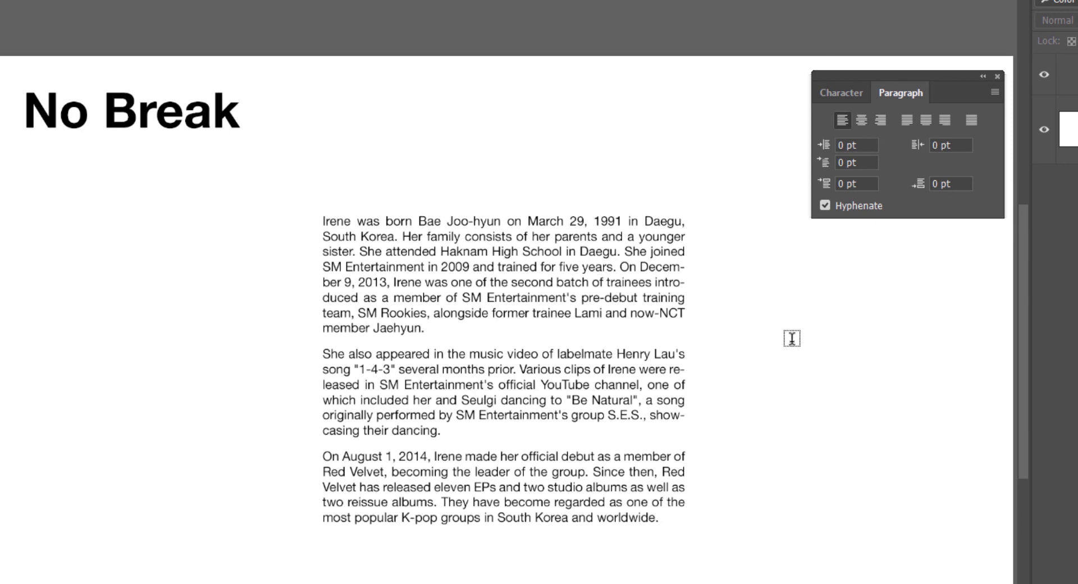
# Apply No Break to the hyphenated word "December" in the first paragraph of the biography text.
pyautogui.moveTo(640, 265); pyautogui.dragTo(342, 277)
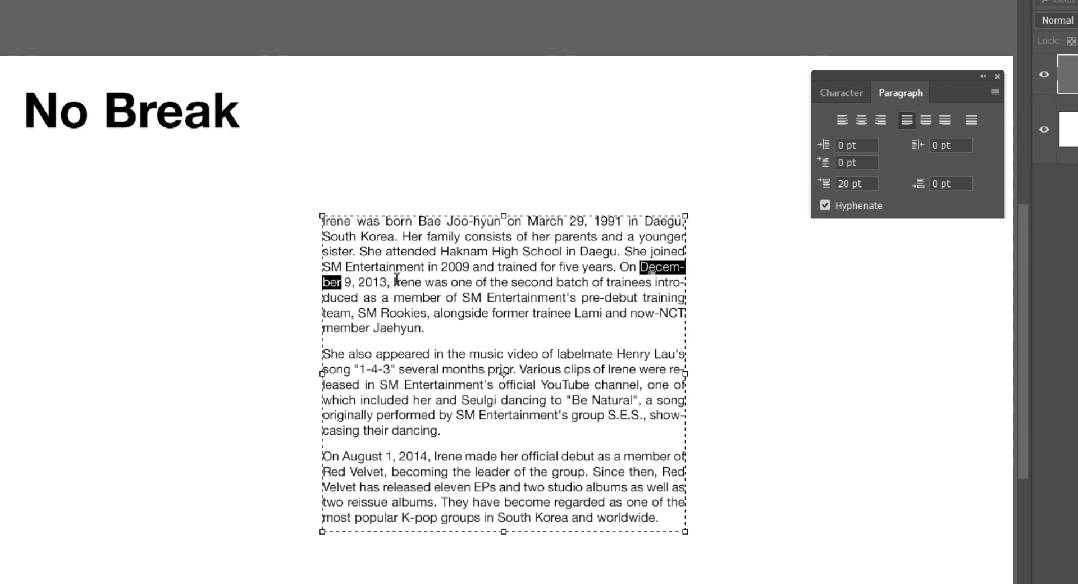
pyautogui.click(831, 91)
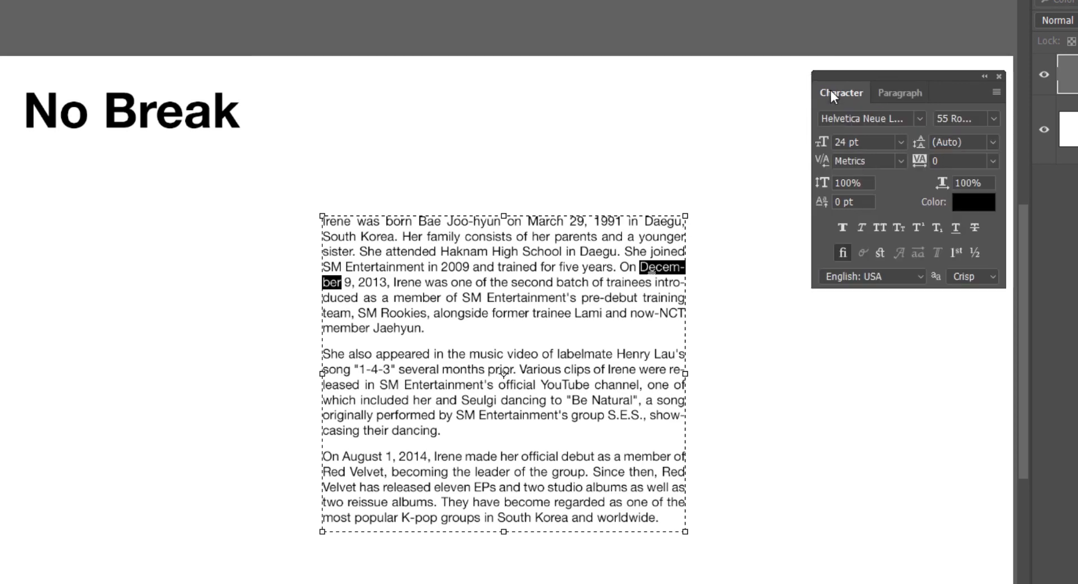
pyautogui.click(947, 88)
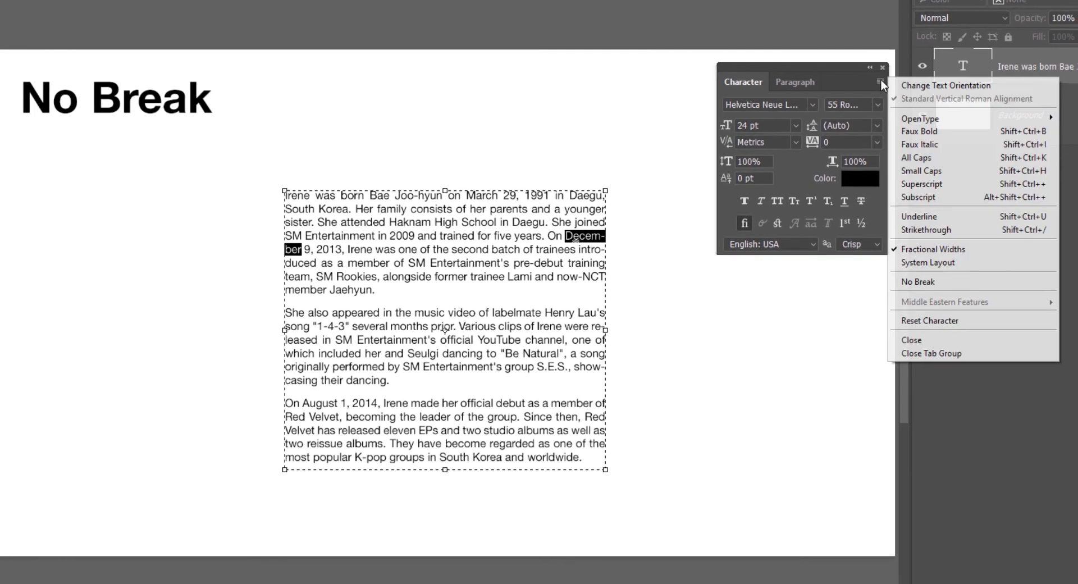
pyautogui.click(981, 284)
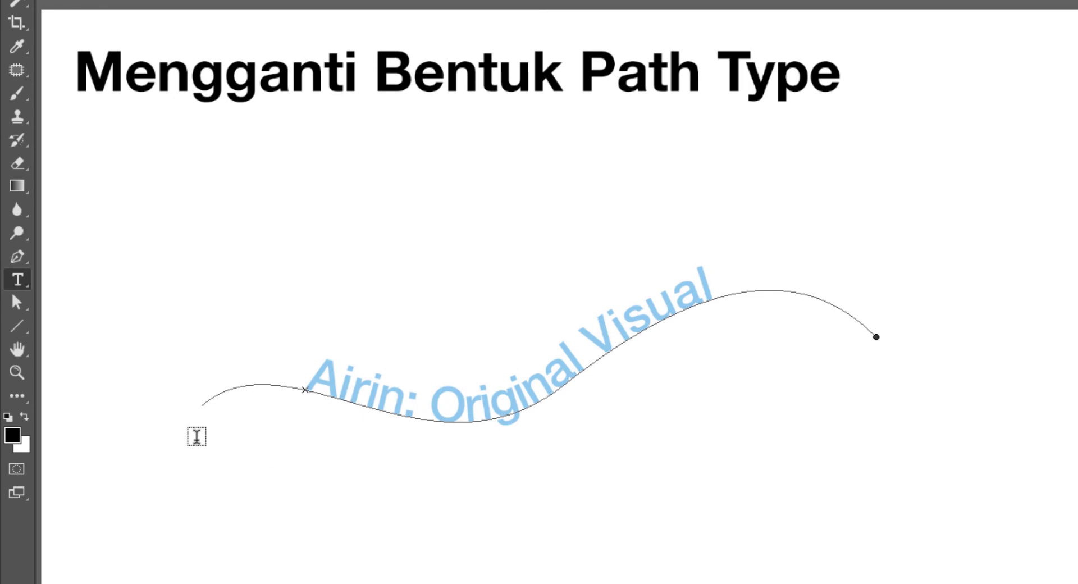
# Reshape the wavy text path with the Direct Selection Tool by moving its middle anchor point and swinging that point's direction handle downward.
pyautogui.click(17, 302)
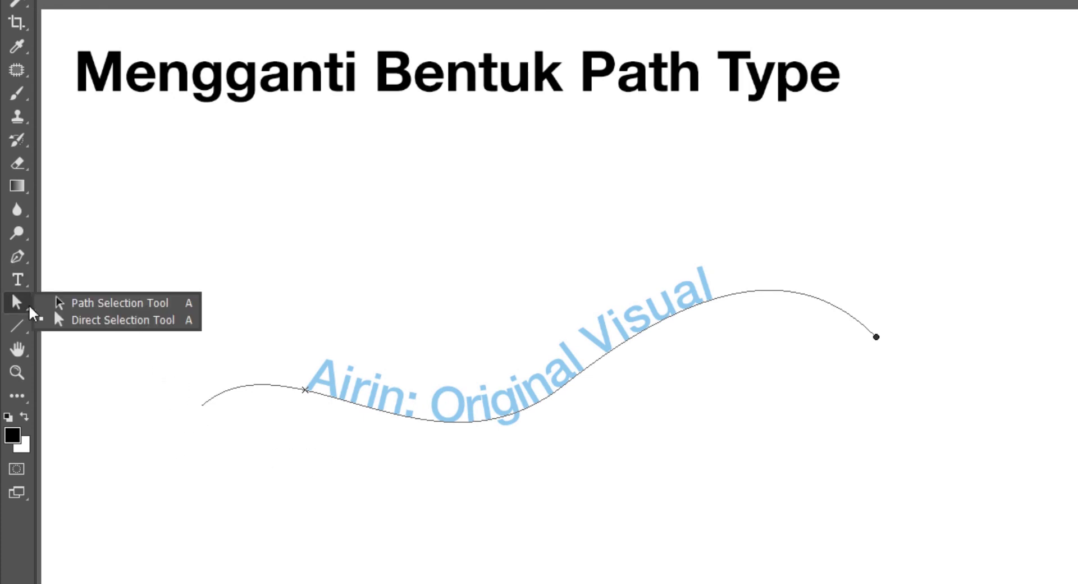
pyautogui.click(117, 323)
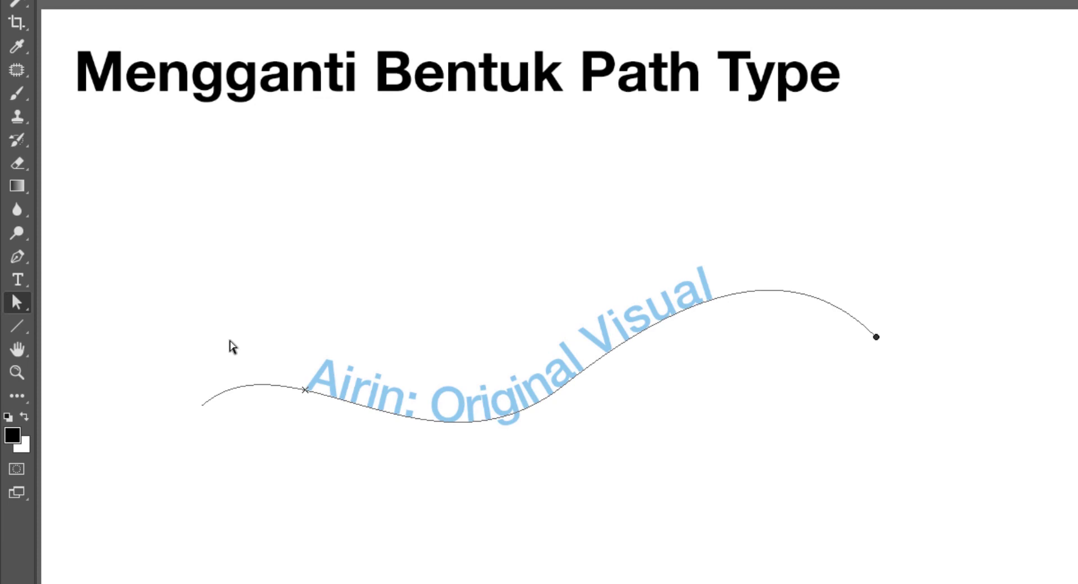
pyautogui.click(280, 388)
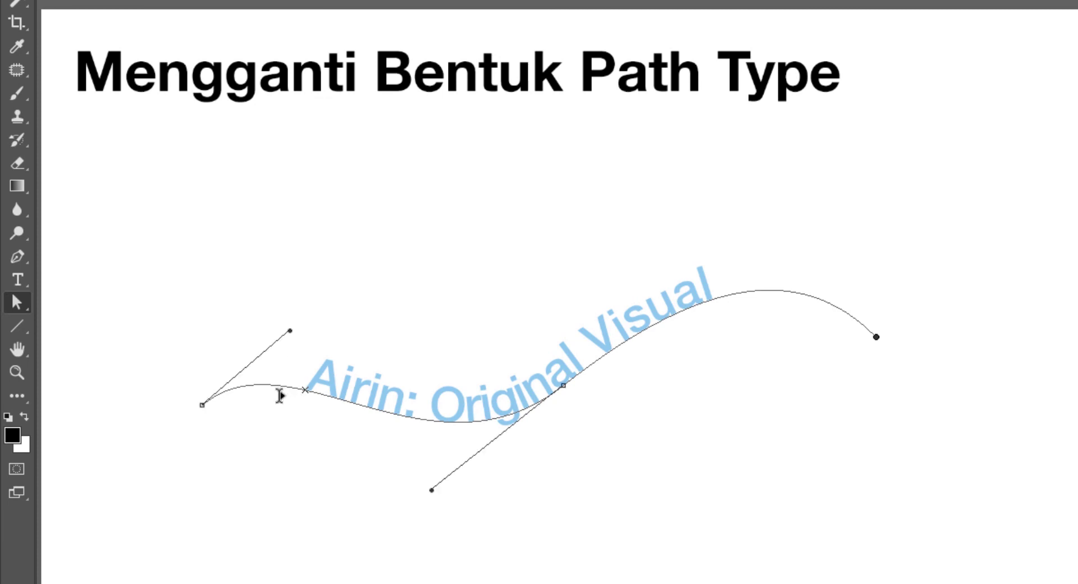
pyautogui.moveTo(563, 386); pyautogui.dragTo(581, 399)
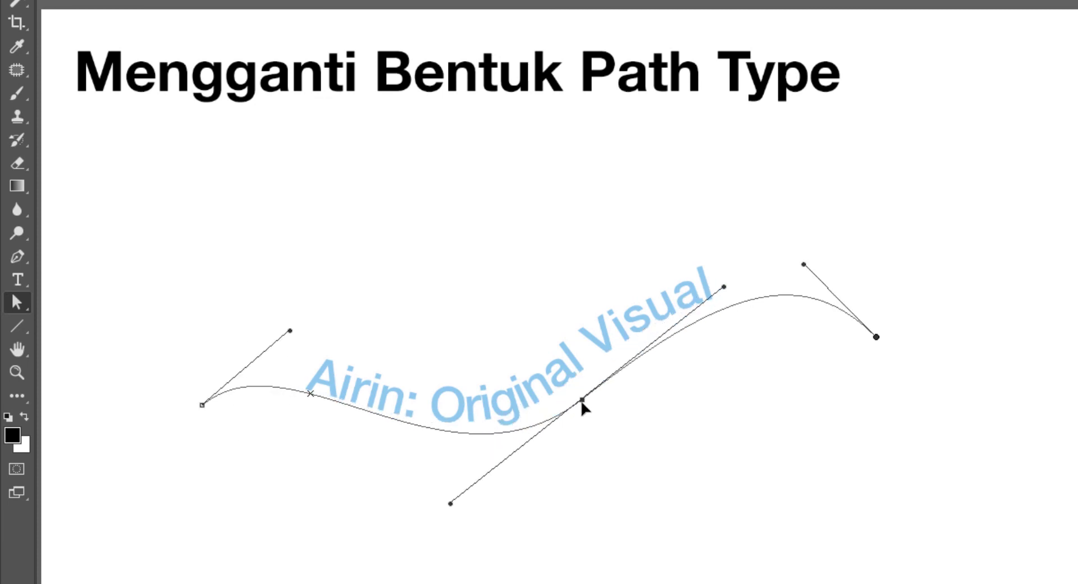
pyautogui.moveTo(723, 287); pyautogui.dragTo(695, 504)
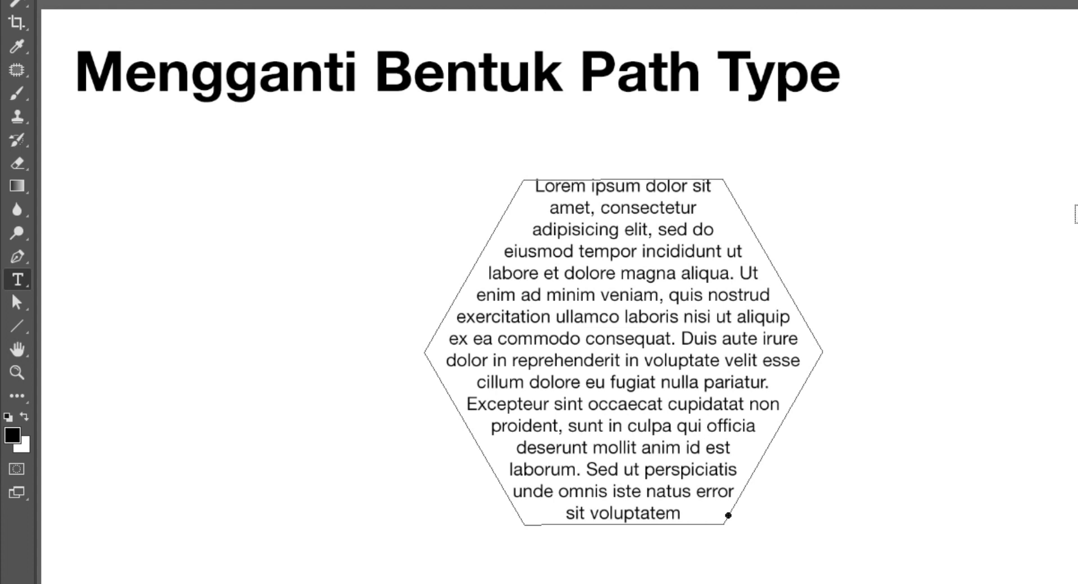
# Widen the hexagonal text shape by moving its two side corner points outward.
pyautogui.click(712, 201)
pyautogui.moveTo(822, 352); pyautogui.dragTo(900, 351)
pyautogui.moveTo(424, 352); pyautogui.dragTo(348, 351)
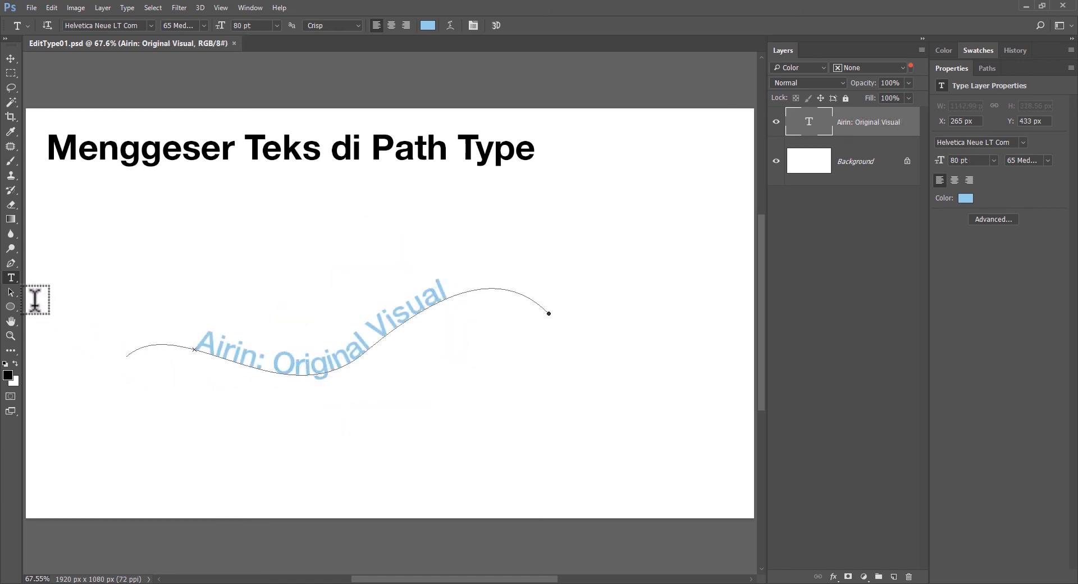
# Slide the text's start and end points along the wavy path with the Path Selection Tool and pull the start point below the curve.
pyautogui.click(11, 291)
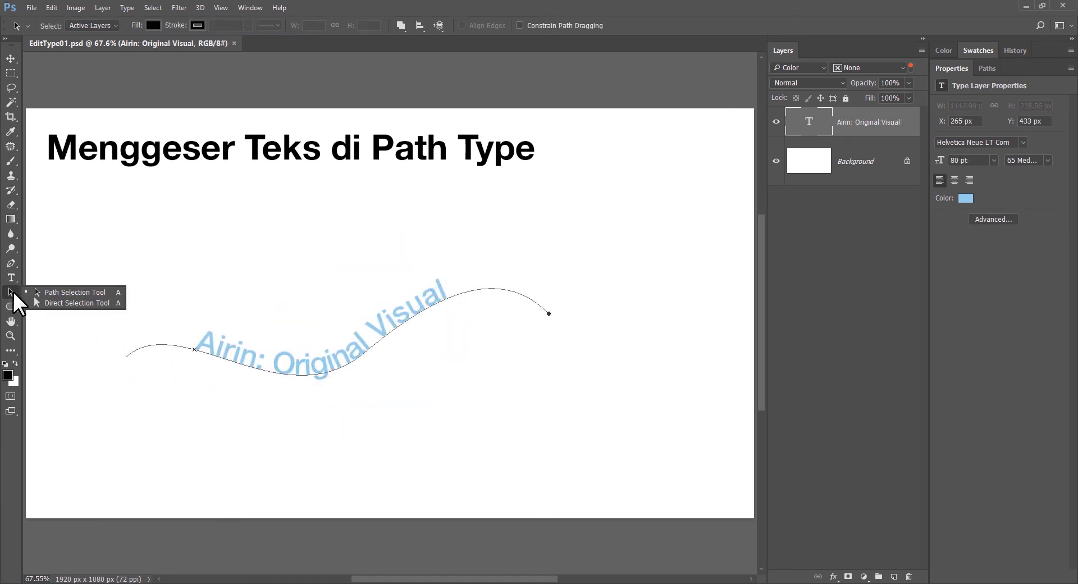
pyautogui.click(96, 292)
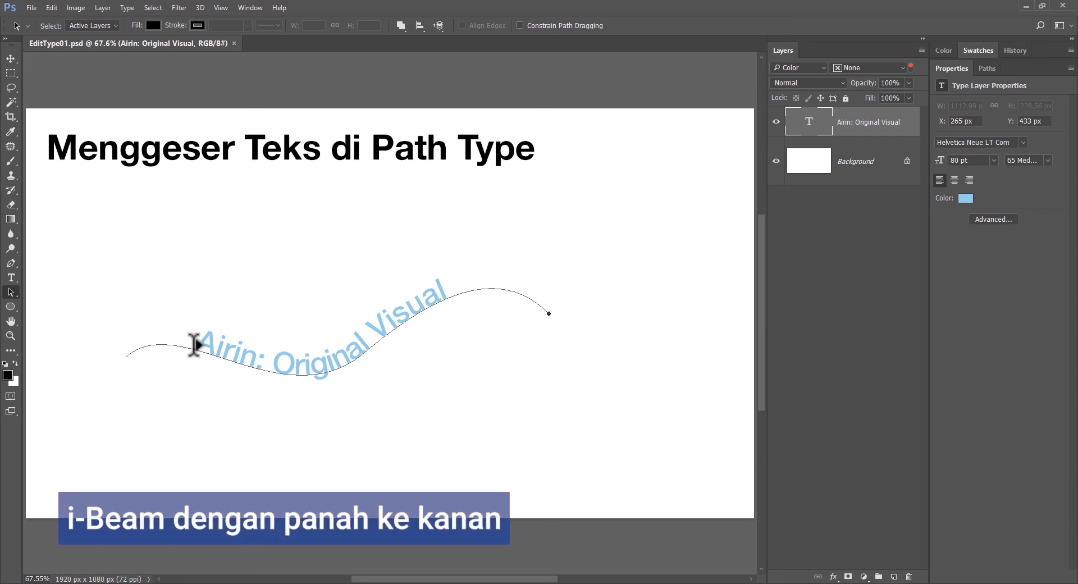
pyautogui.moveTo(194, 345); pyautogui.dragTo(271, 339)
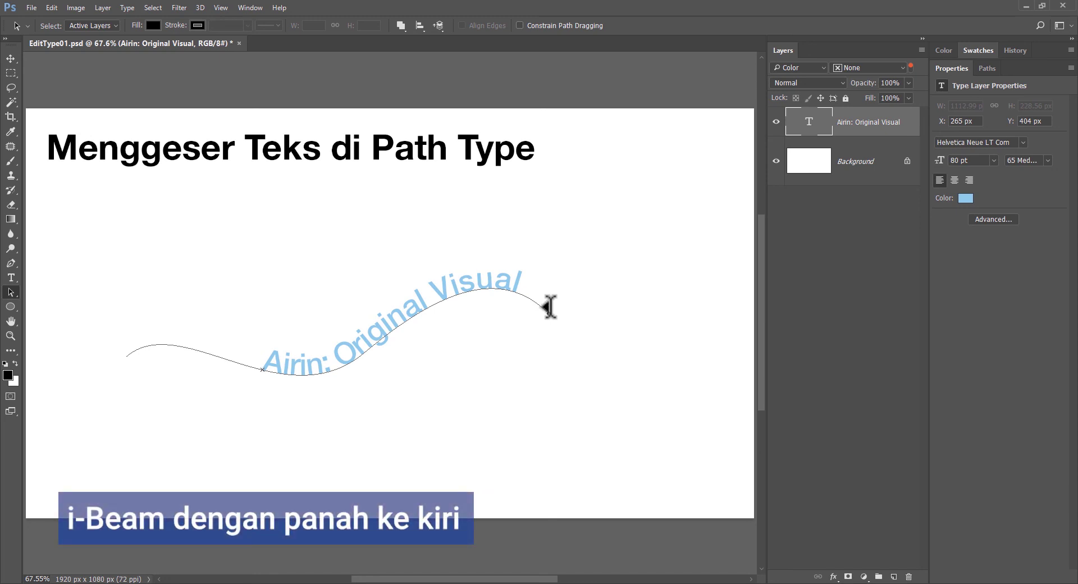
pyautogui.moveTo(549, 307); pyautogui.dragTo(548, 285)
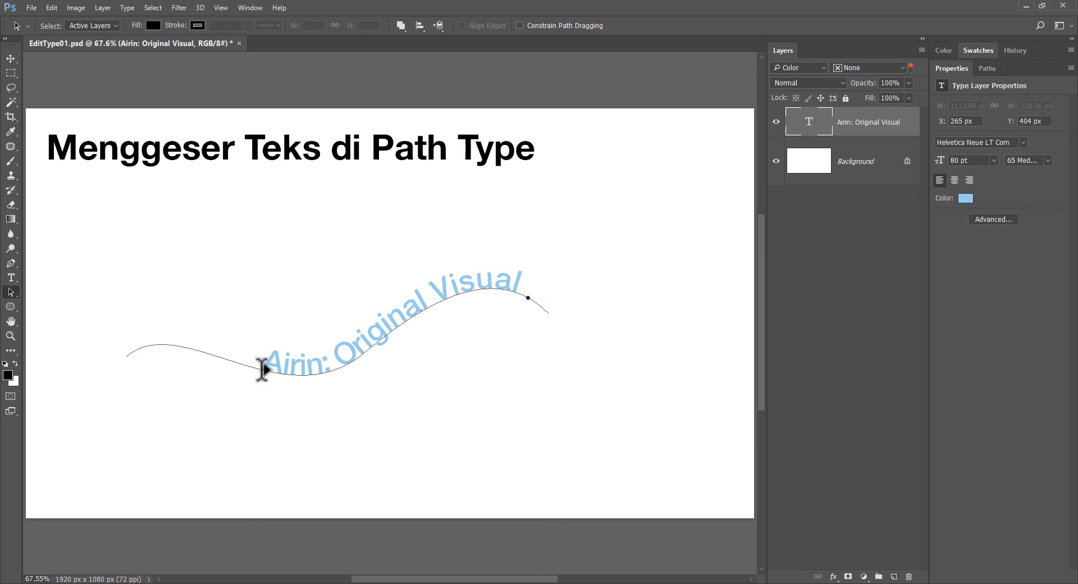
pyautogui.moveTo(262, 369)
pyautogui.mouseDown()
pyautogui.moveTo(279, 368)
pyautogui.moveTo(306, 402)
pyautogui.mouseUp()
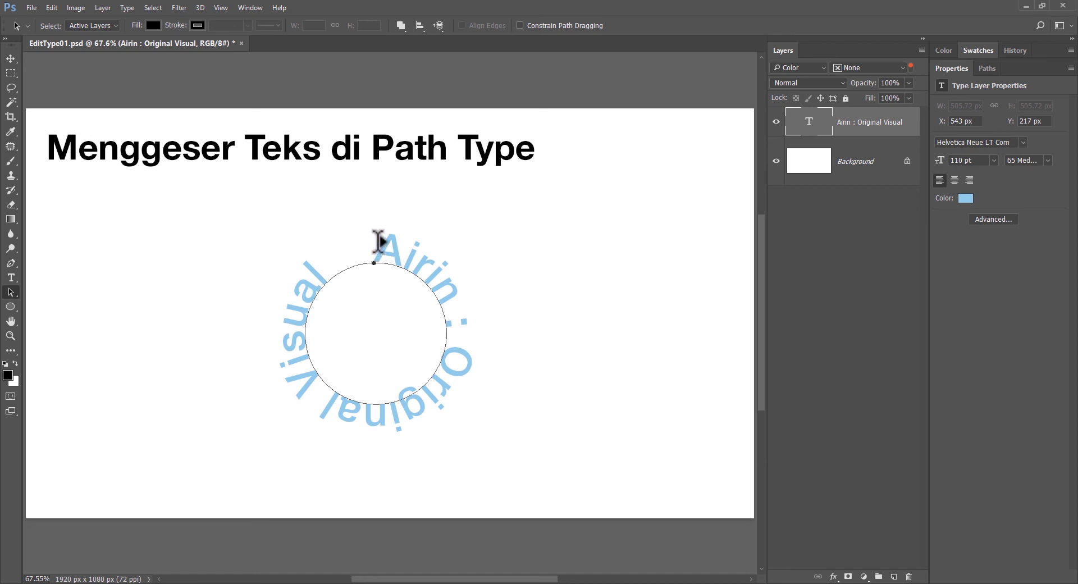
# Slide the circular text clockwise around its path, flip it inside the circle and pull it back toward the outside.
pyautogui.moveTo(370, 262); pyautogui.dragTo(445, 265)
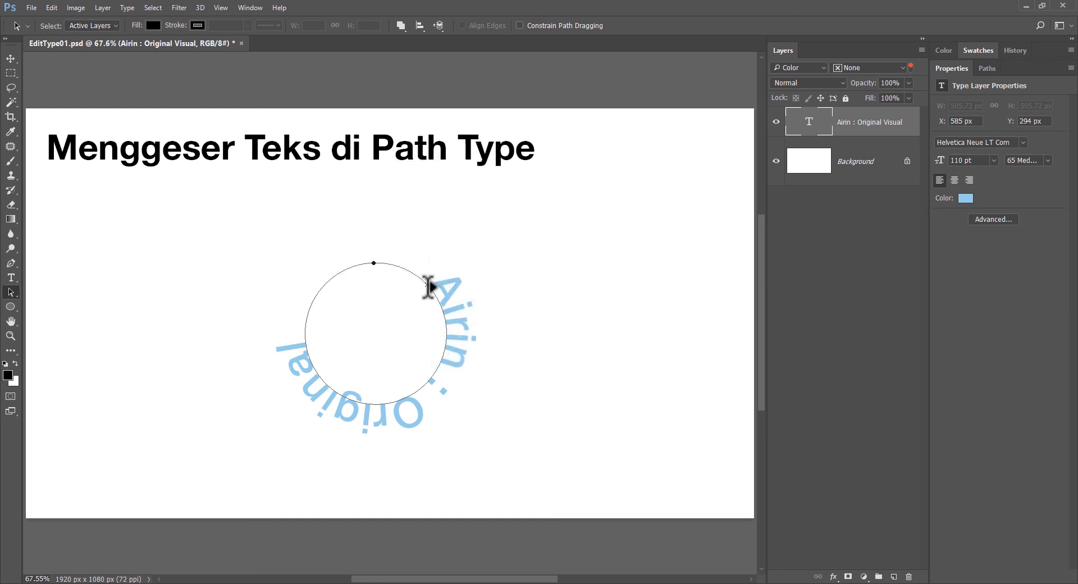
pyautogui.click(425, 282)
pyautogui.moveTo(402, 294)
pyautogui.mouseDown()
pyautogui.moveTo(392, 296)
pyautogui.moveTo(404, 293)
pyautogui.moveTo(405, 306)
pyautogui.mouseUp()
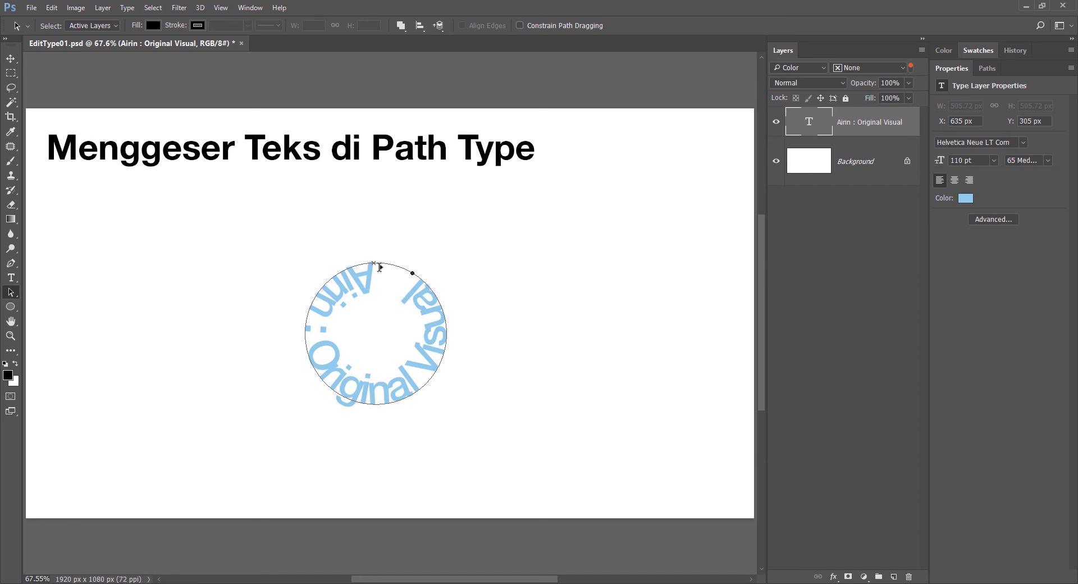
pyautogui.moveTo(375, 266); pyautogui.dragTo(372, 249)
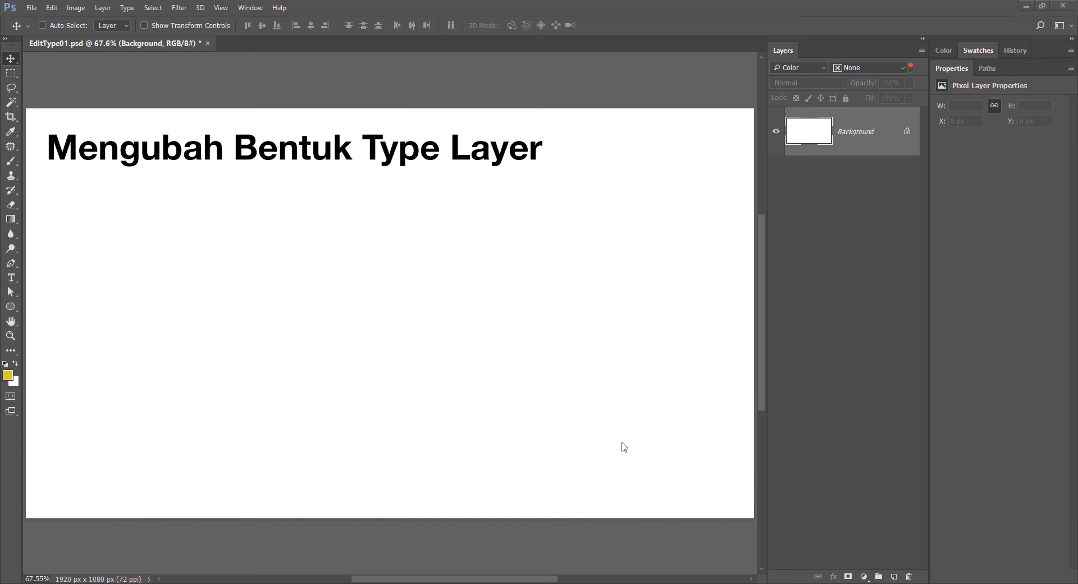
# Rasterize the "Airin" type layer.
pyautogui.click(826, 408)
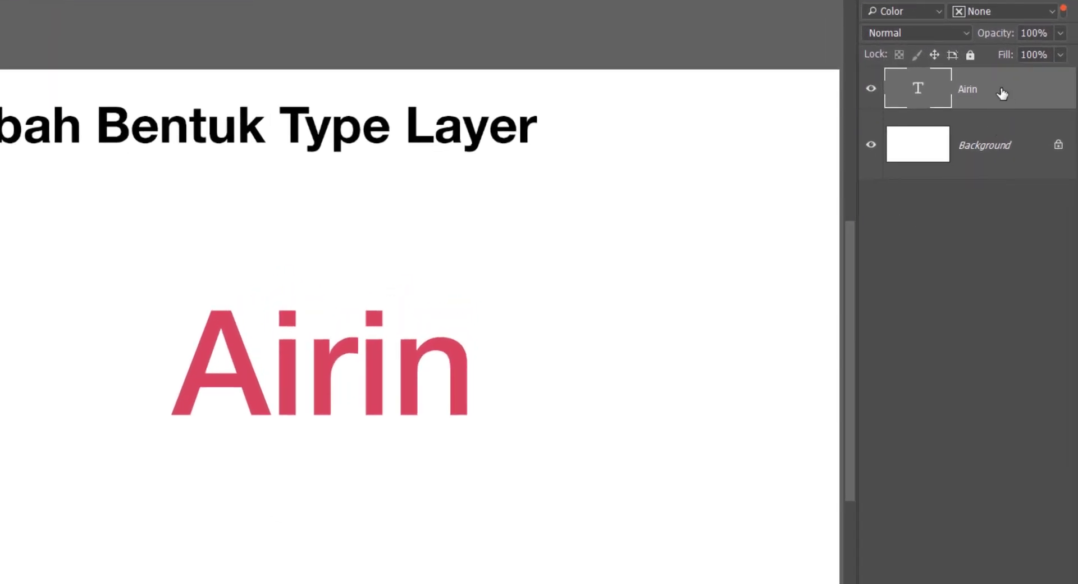
pyautogui.rightClick(1002, 94)
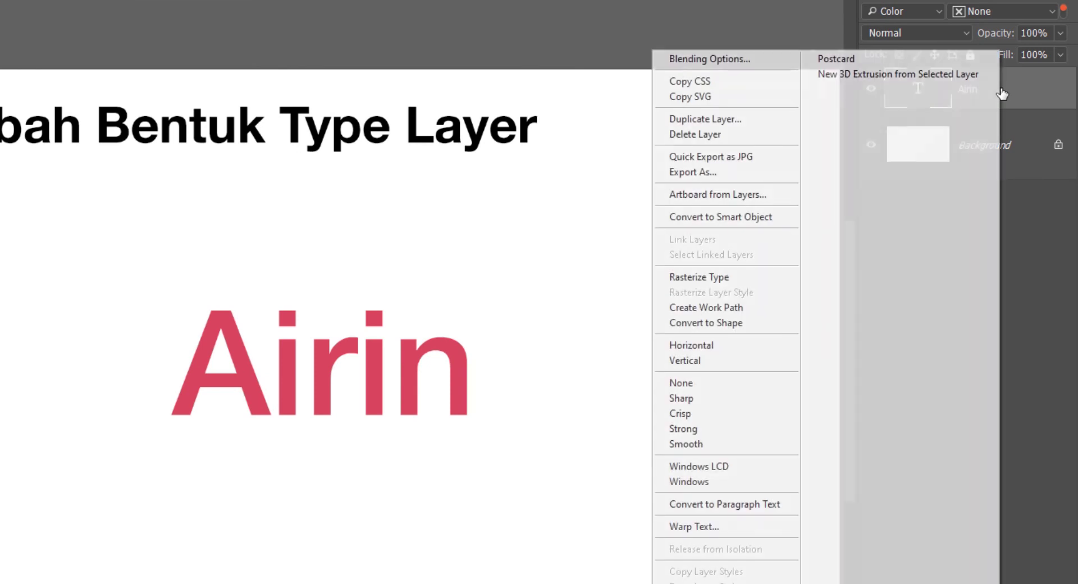
pyautogui.click(717, 275)
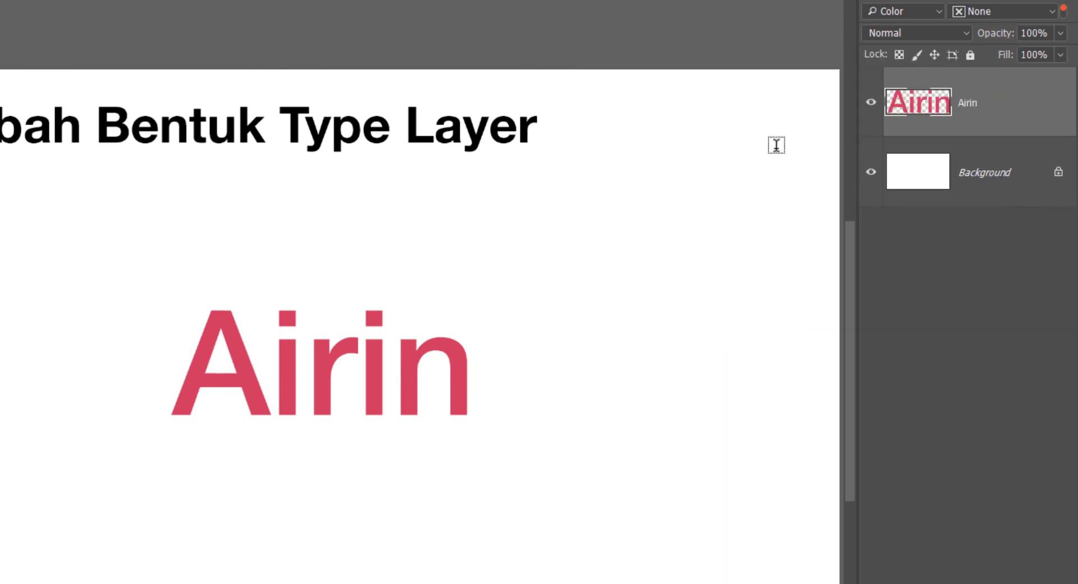
# Load the rasterized "Airin" letters as a selection, paint soft yellow over their lower right with an enlarged brush, and deselect.
pyautogui.keyDown('ctrl'); pyautogui.click(918, 109); pyautogui.keyUp('ctrl')
pyautogui.press('b')
pyautogui.press(']')
pyautogui.press(']')
pyautogui.press(']')
pyautogui.press(']')
pyautogui.press(']')
pyautogui.press(']')
pyautogui.press(']')
pyautogui.press(']')
pyautogui.press(']')
pyautogui.moveTo(498, 390)
pyautogui.mouseDown()
pyautogui.moveTo(419, 449)
pyautogui.moveTo(433, 457)
pyautogui.mouseUp()
pyautogui.hotkey('ctrl', 'd')
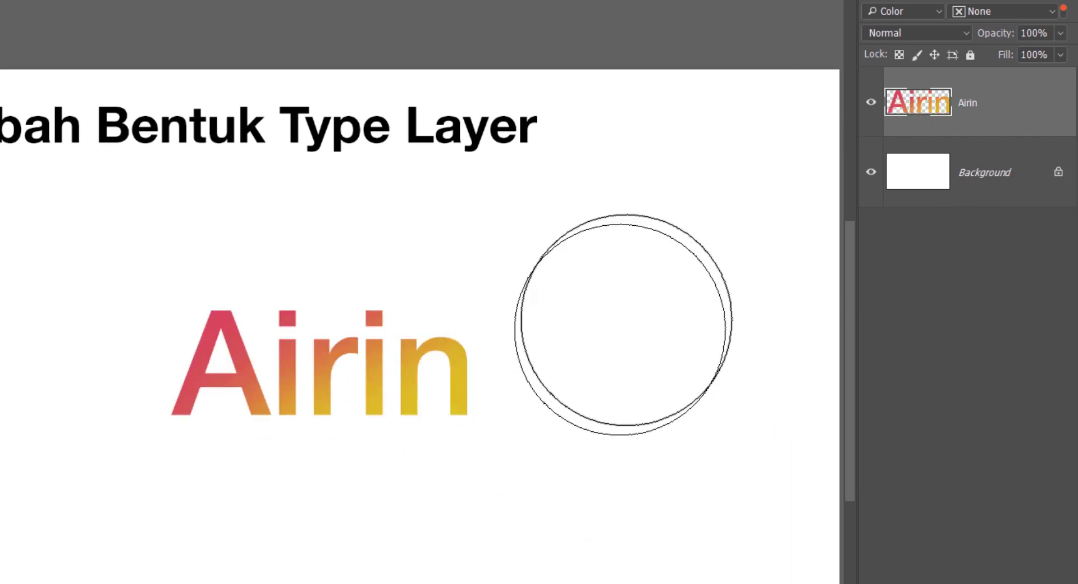
# Undo the yellow painting and the rasterizing so "Airin" is an editable type layer again.
pyautogui.press('v')
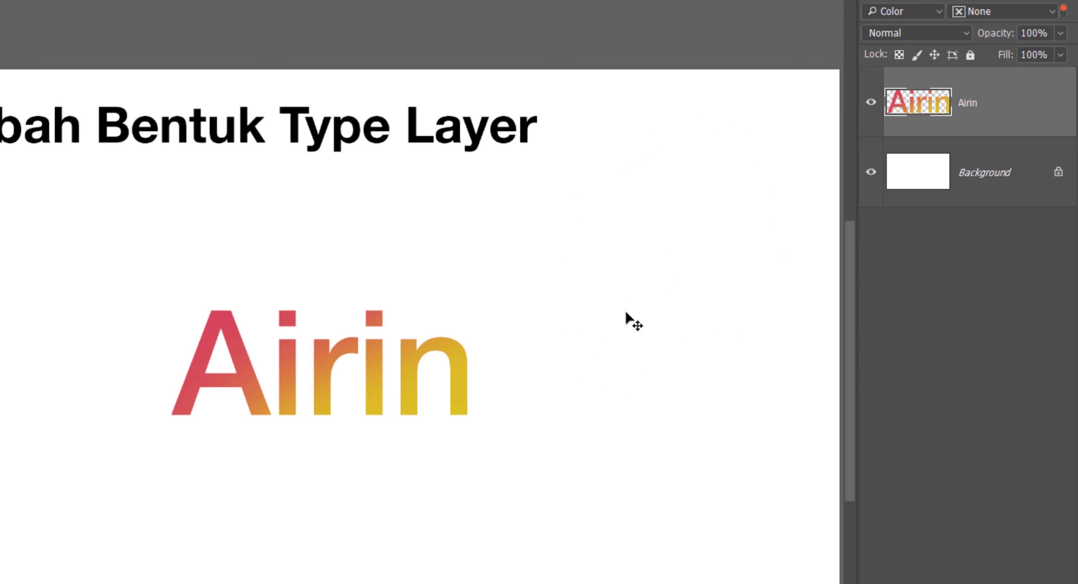
pyautogui.hotkey('ctrl', 'z')
pyautogui.hotkey('ctrl', 'z')
pyautogui.hotkey('ctrl', 'z')
pyautogui.hotkey('ctrl', 'z')
pyautogui.press('t')
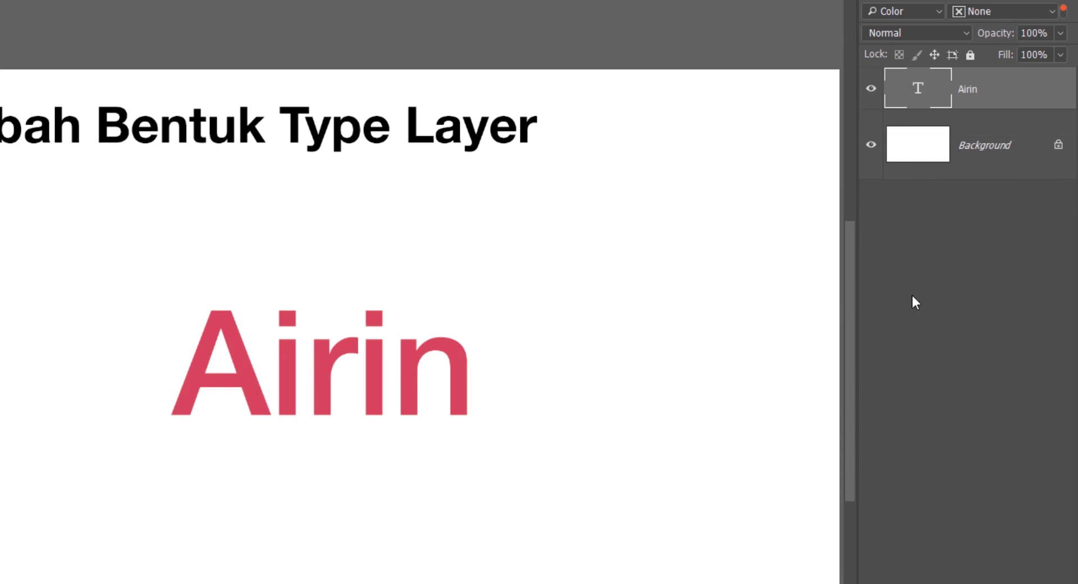
# Convert the "Airin" type layer to a shape and try stretching the A's upper left corner outward.
pyautogui.rightClick(1008, 87)
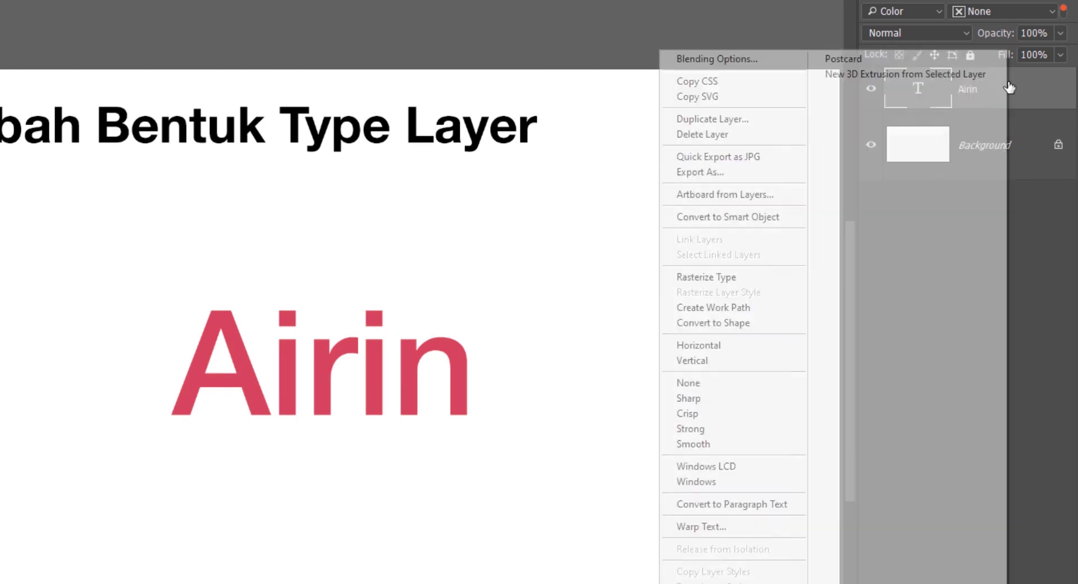
pyautogui.click(778, 323)
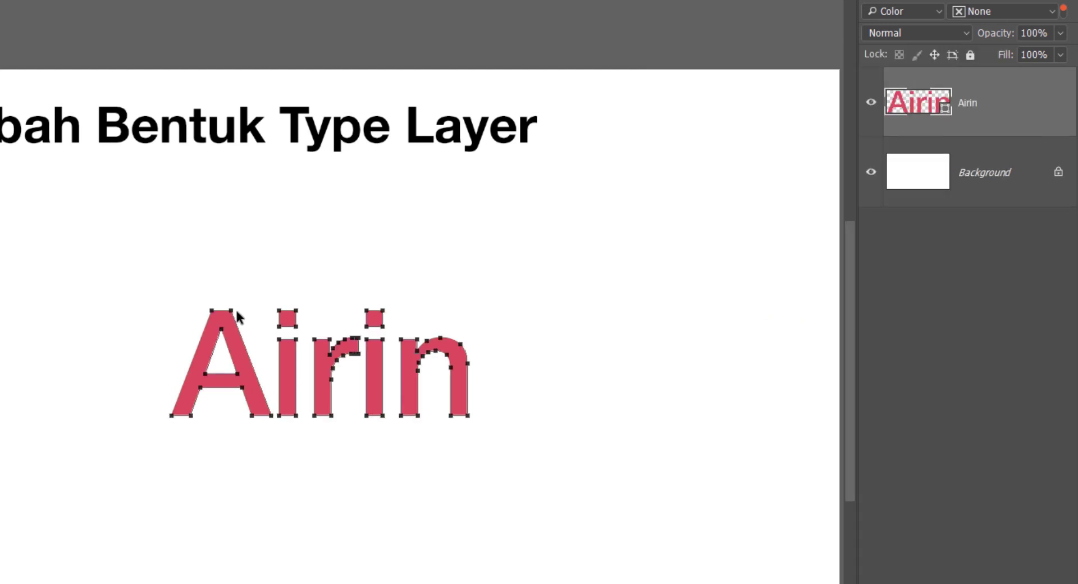
pyautogui.click(214, 315)
pyautogui.moveTo(213, 315); pyautogui.dragTo(111, 315)
pyautogui.hotkey('ctrl', 'z')
# Try stretching the right side of the letter n outward, and undo back to the "Airin" type layer.
pyautogui.click(466, 368)
pyautogui.moveTo(466, 367); pyautogui.dragTo(562, 368)
pyautogui.hotkey('ctrl', 'z')
pyautogui.hotkey('ctrl', 'z')
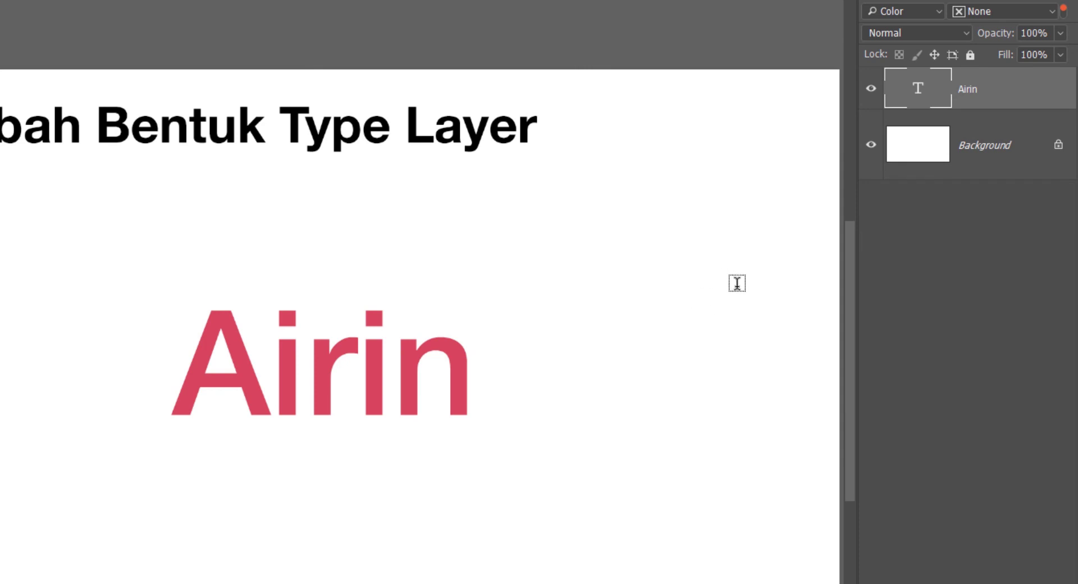
# Create a work path from the "Airin" type layer and check its outline by briefly hiding the layer.
pyautogui.rightClick(984, 91)
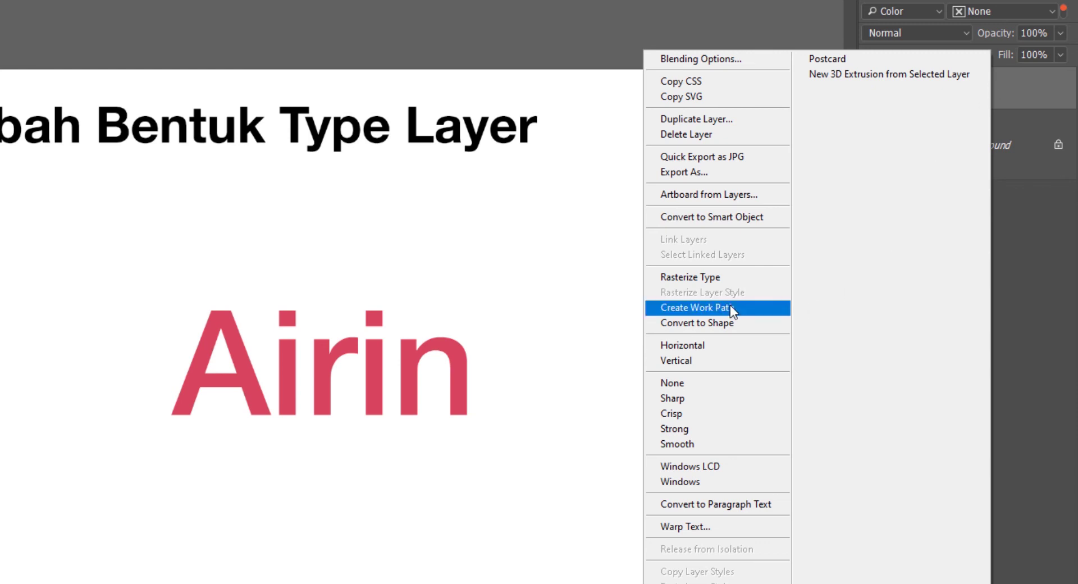
pyautogui.click(766, 309)
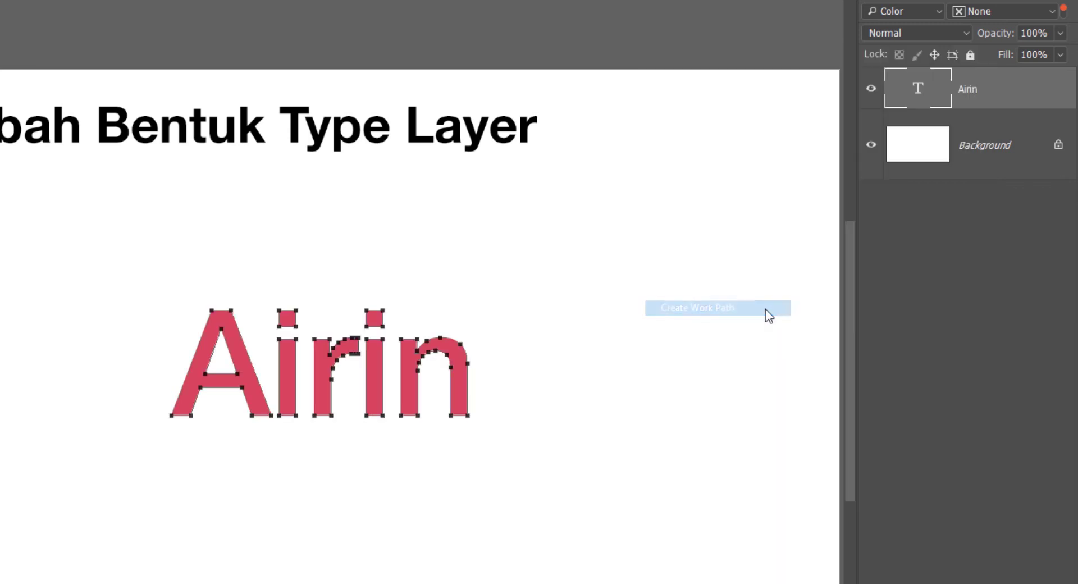
pyautogui.click(1052, 53)
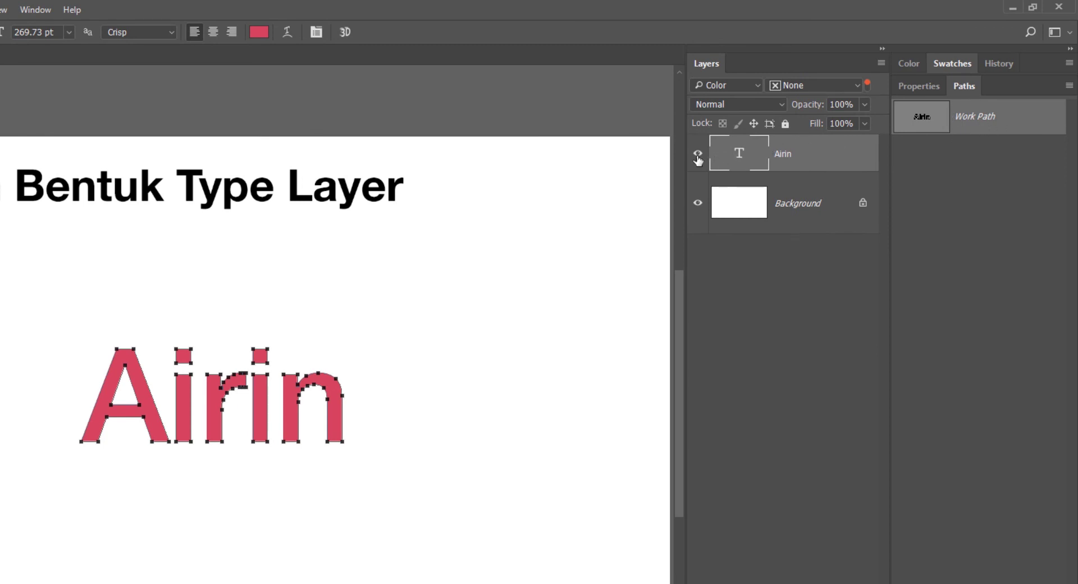
pyautogui.click(698, 155)
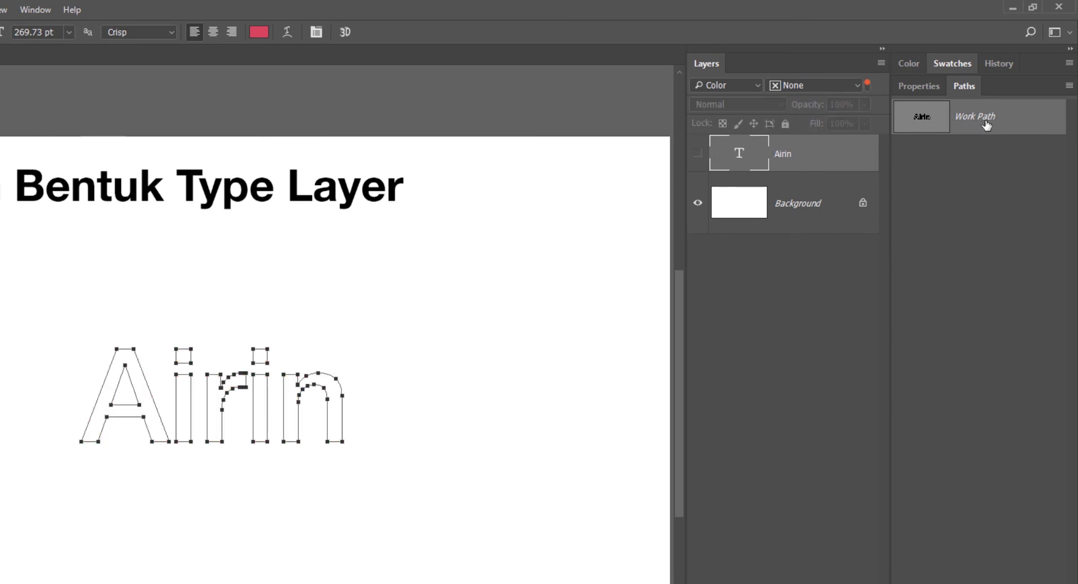
pyautogui.click(698, 154)
pyautogui.press('p')
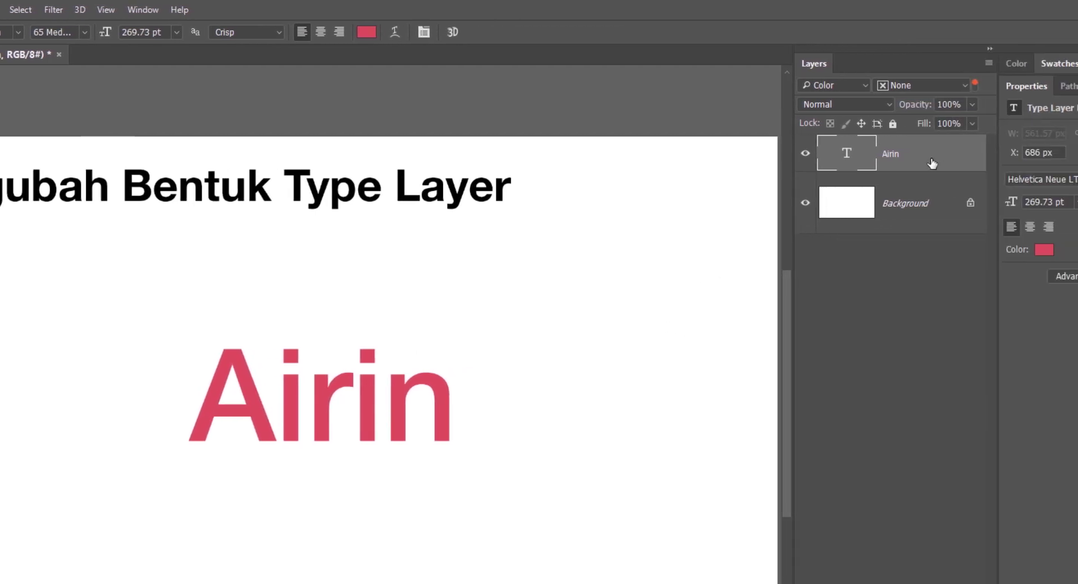
# Convert the "Airin" type layer to a smart object.
pyautogui.rightClick(986, 159)
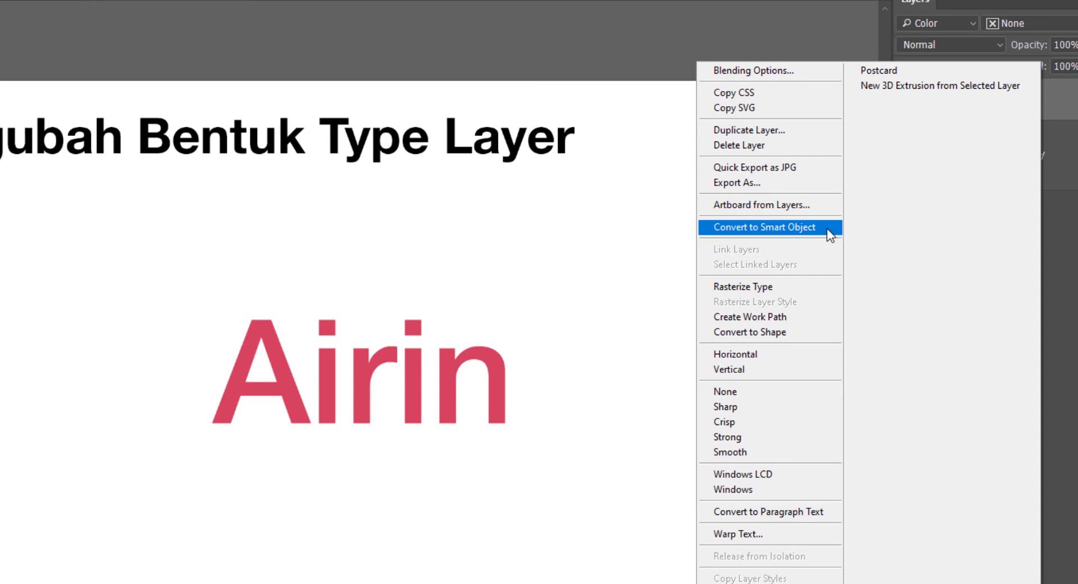
pyautogui.click(835, 233)
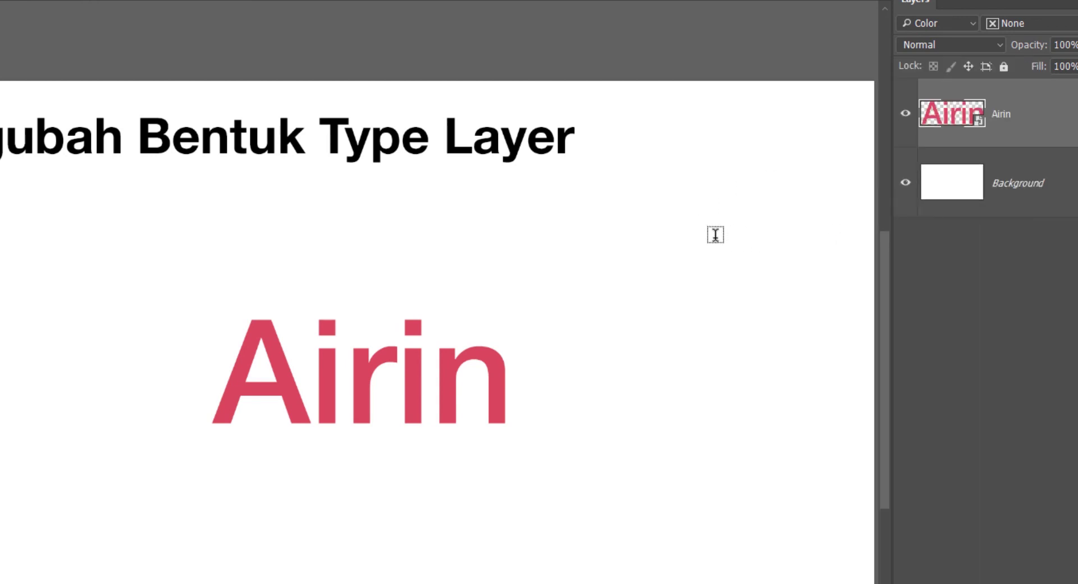